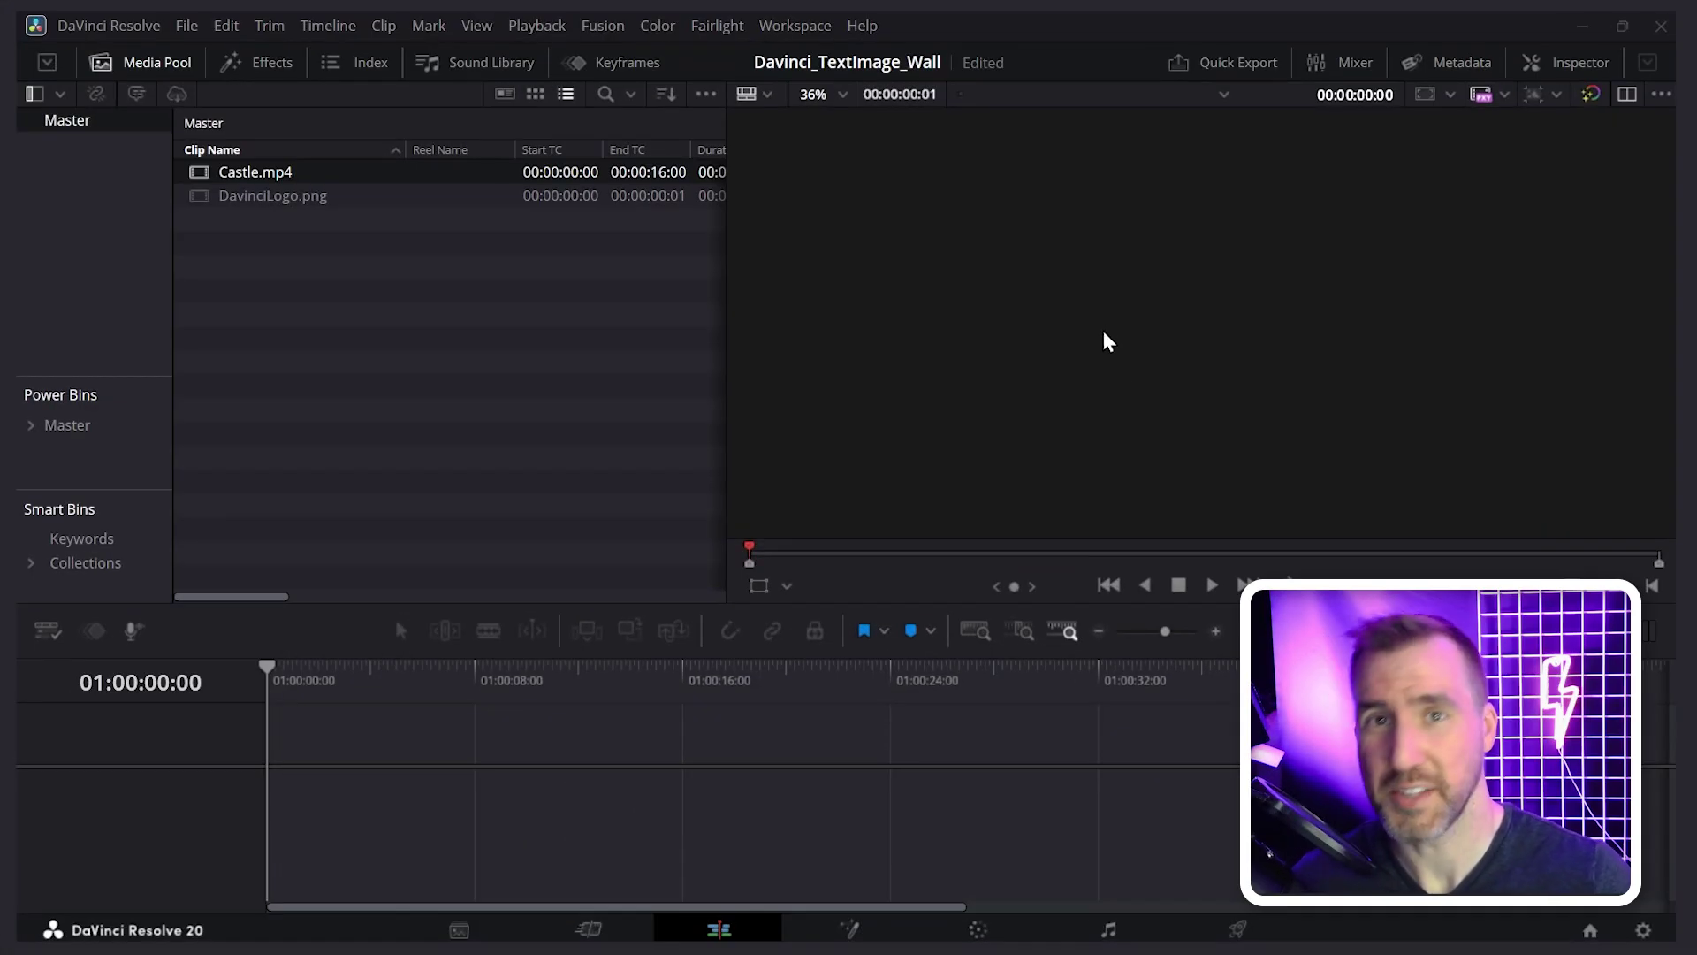
Step: Put Castle.mp4 on a new timeline, preview it, and open the clip in Fusion
drag(330, 171, 270, 766)
key(space)
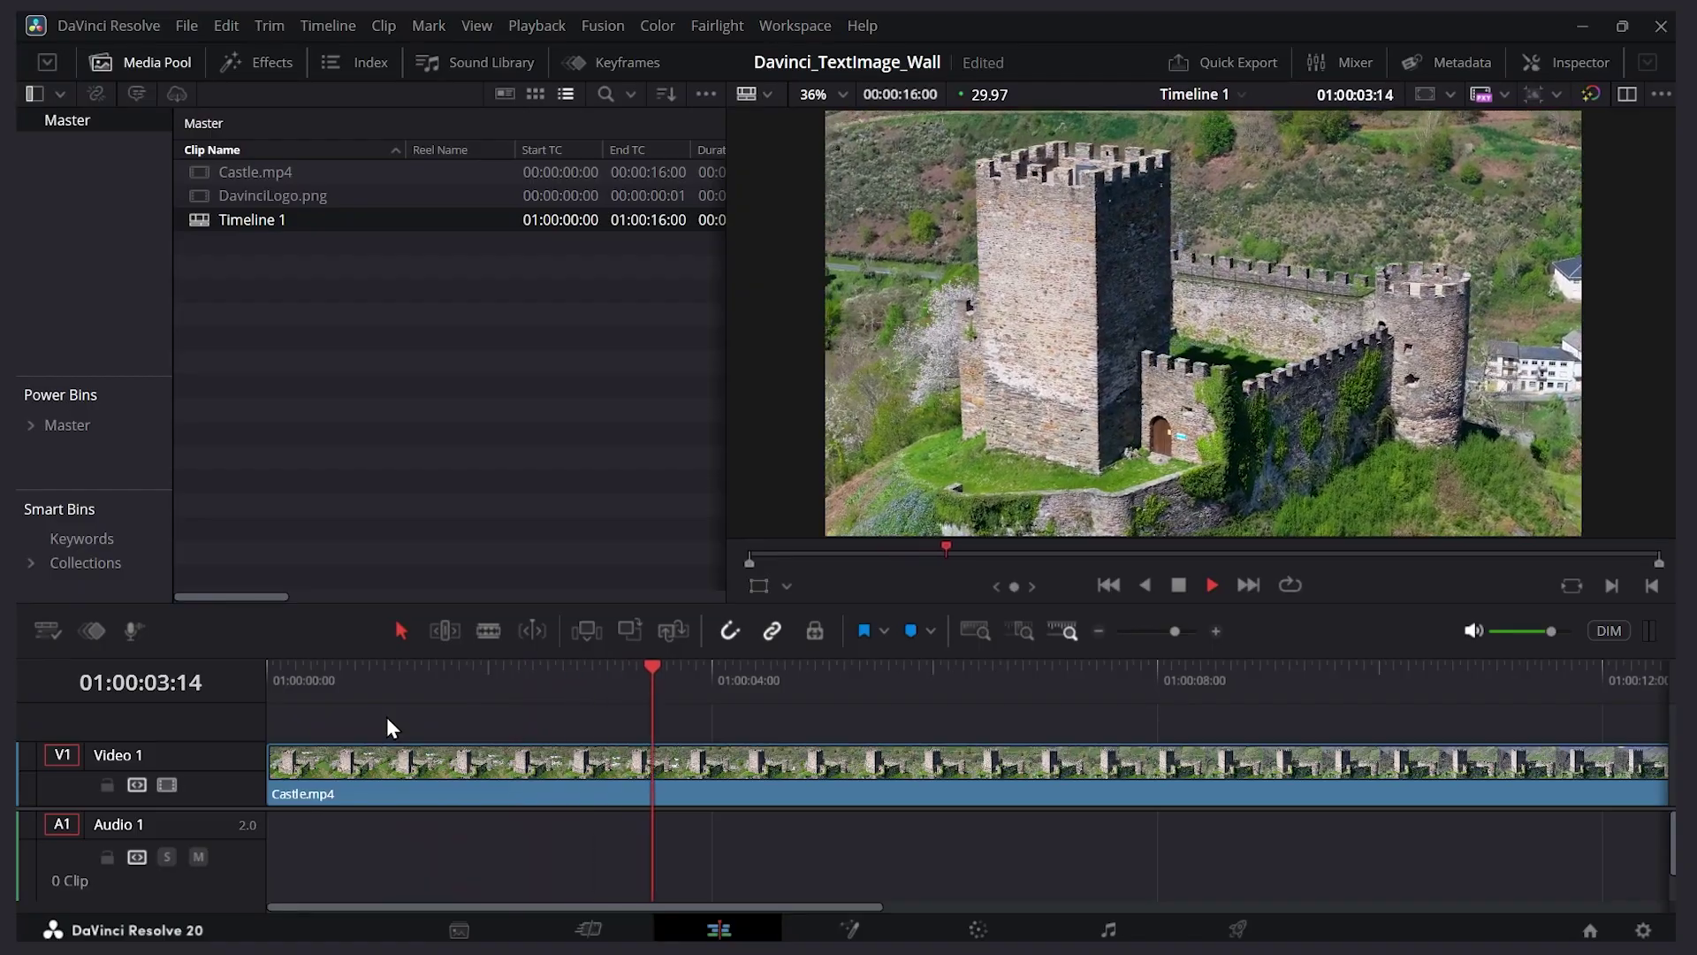
key(space)
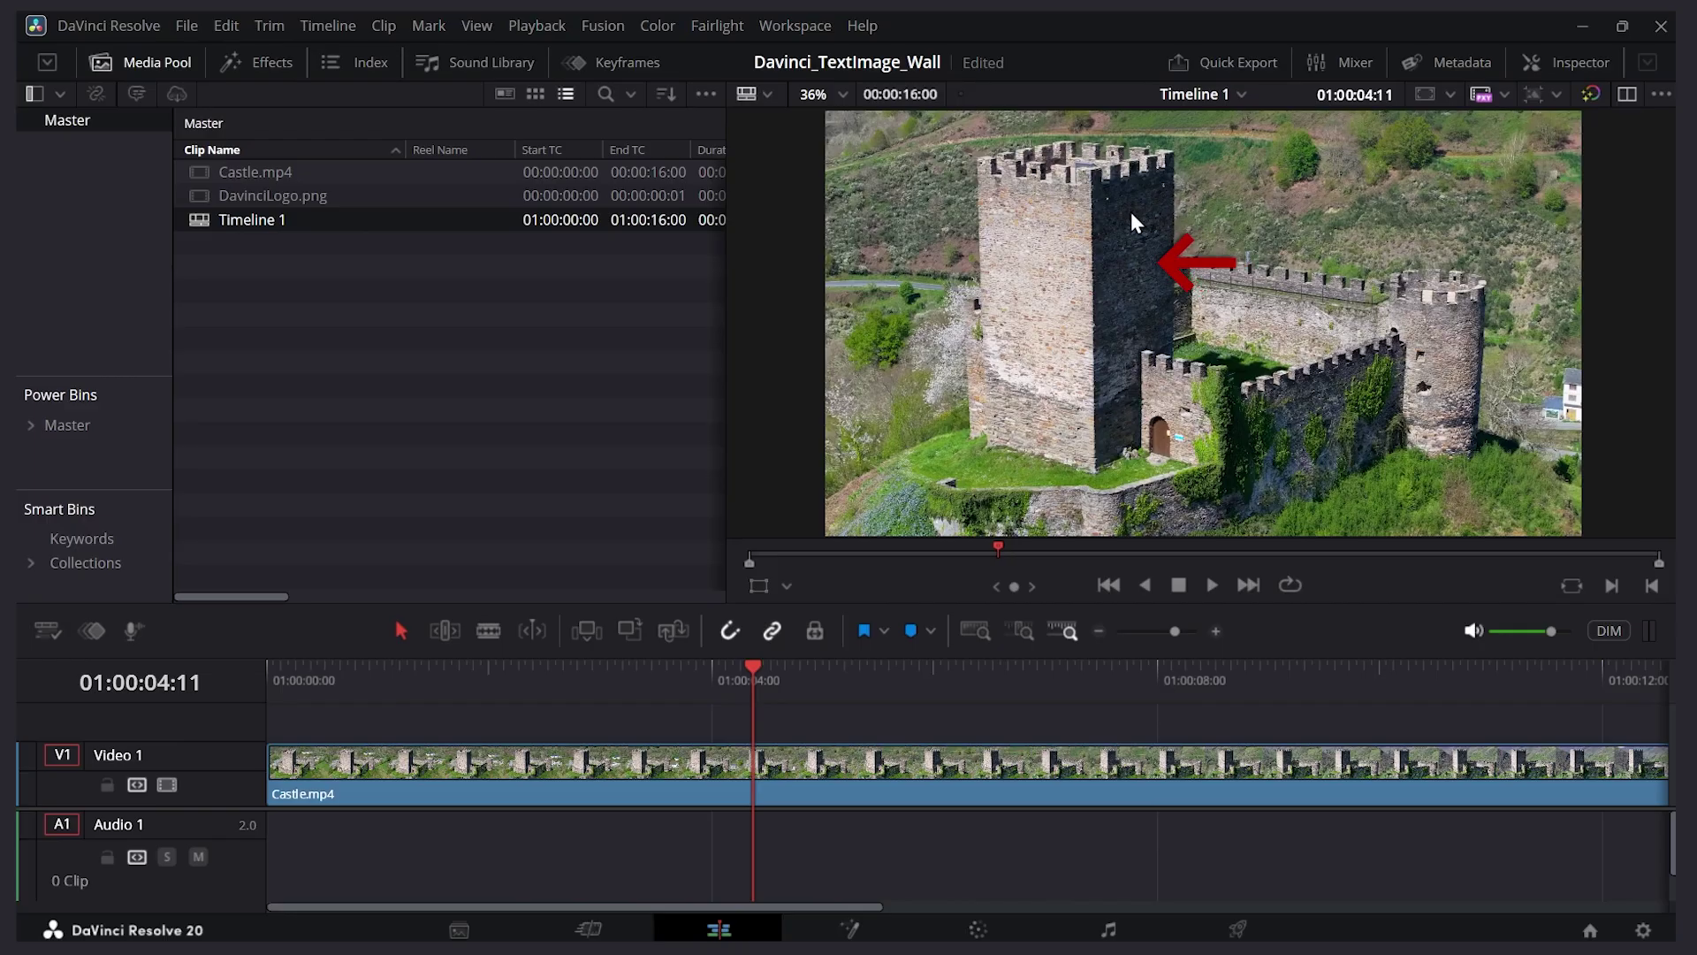
click(590, 780)
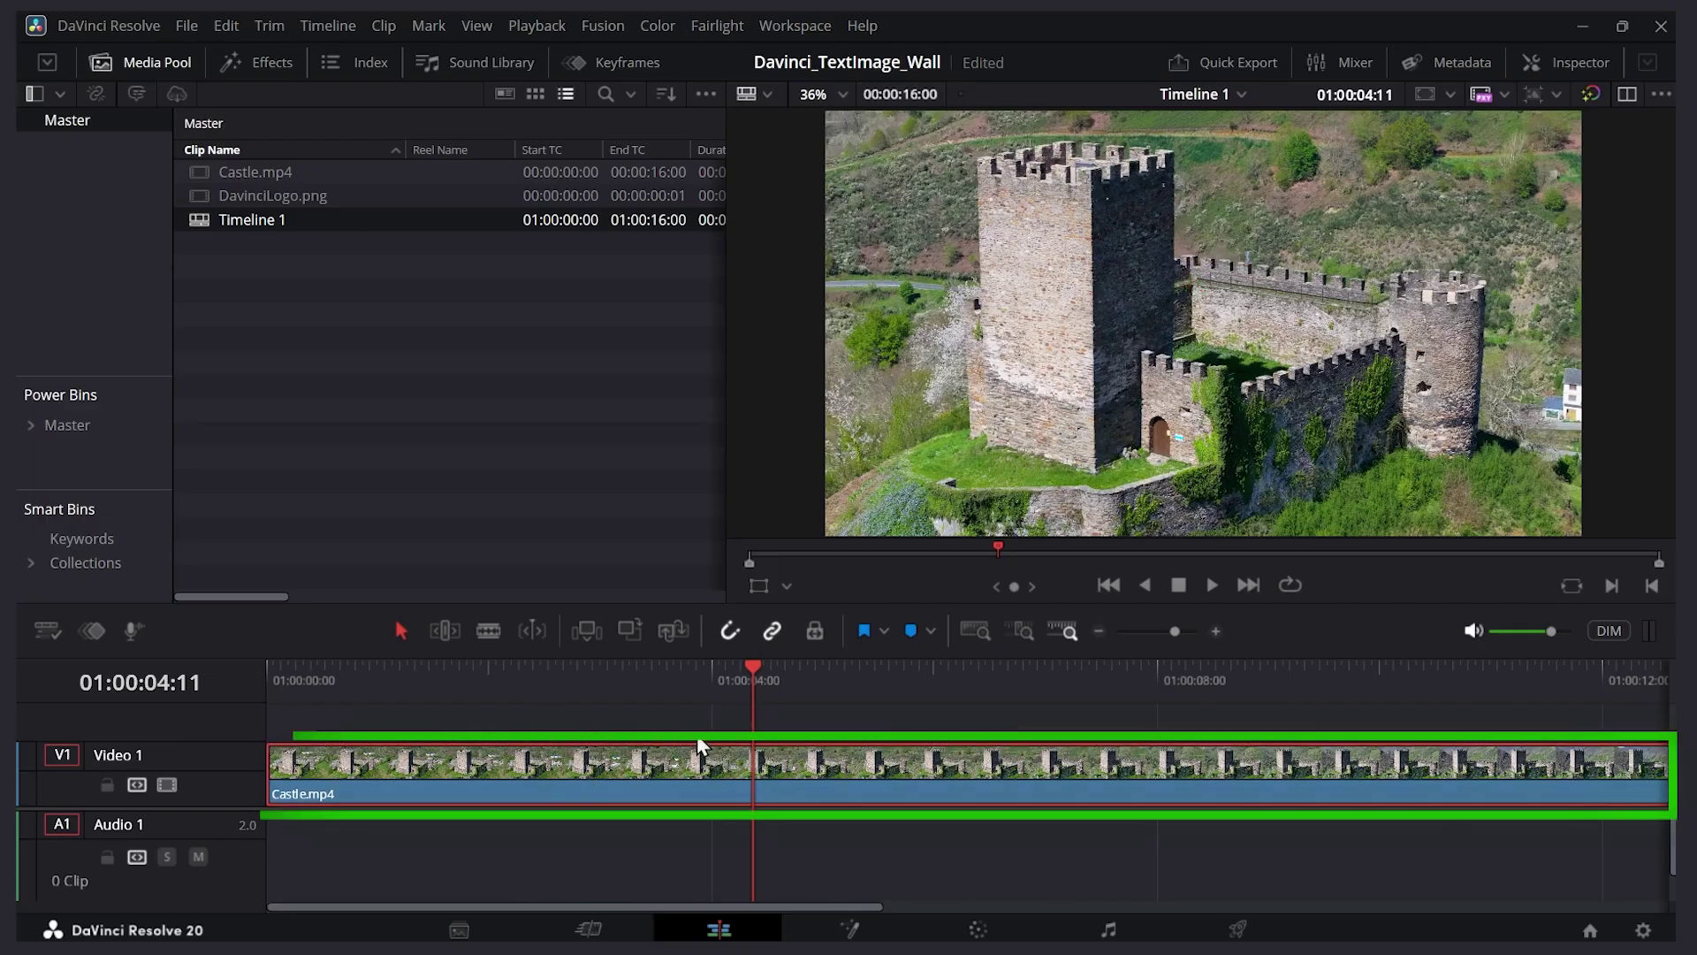
click(850, 928)
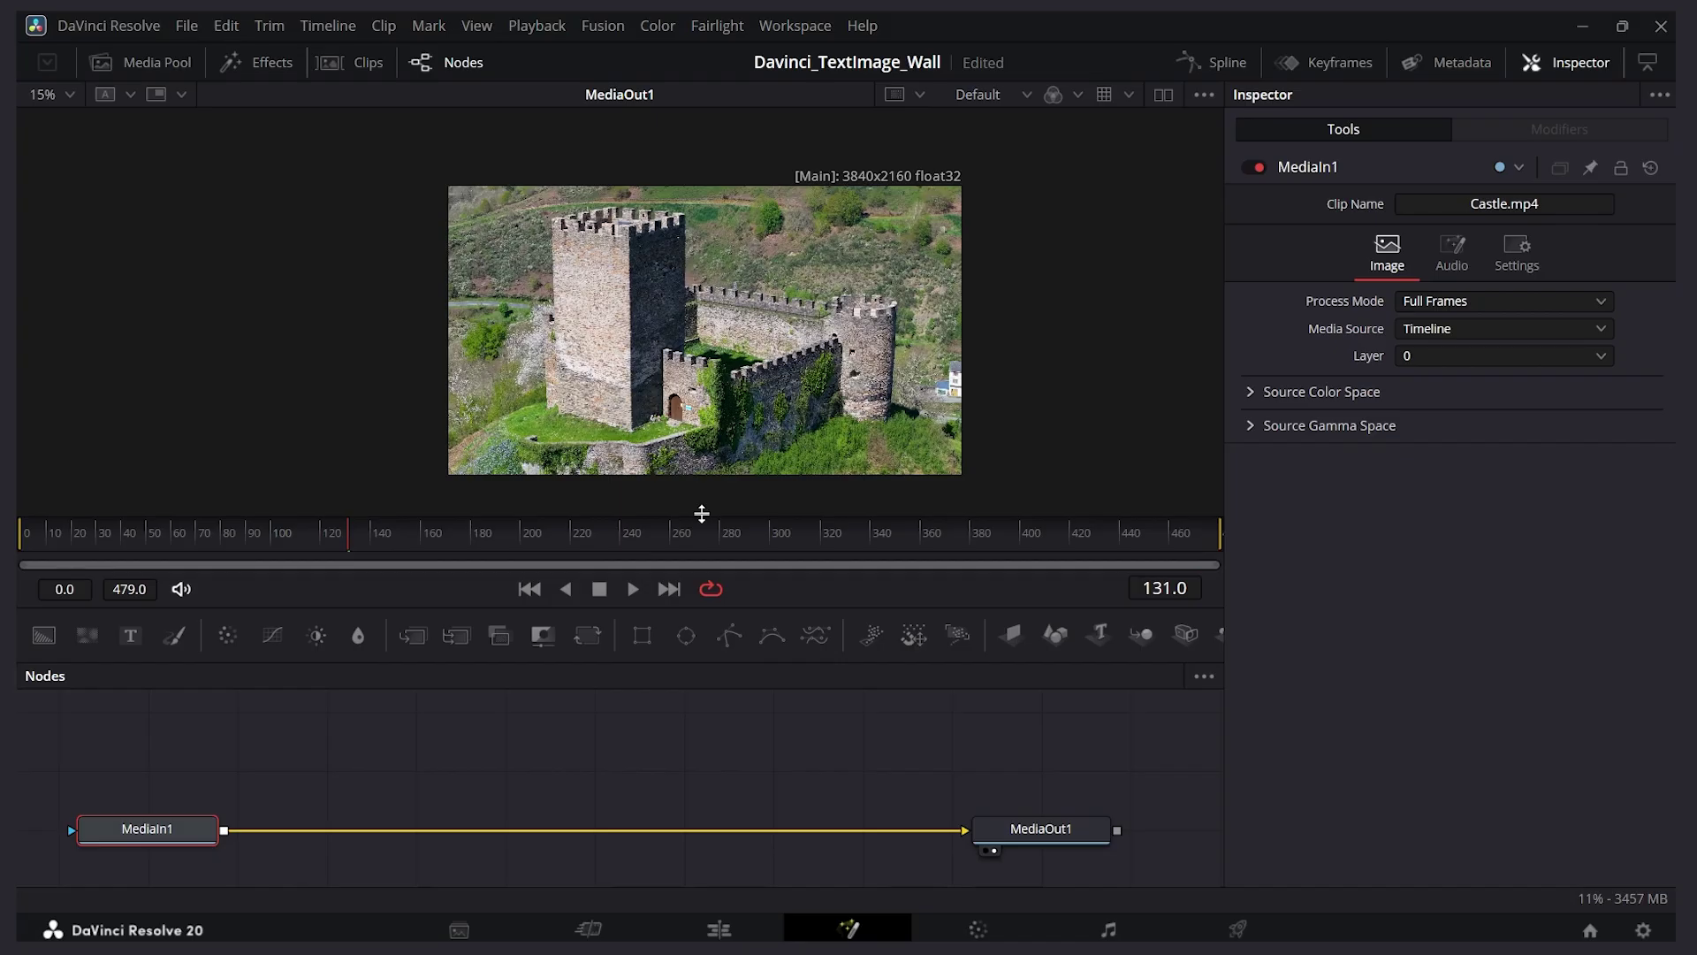
Step: Add a Planar Tracker node and center it on the MediaIn1–MediaOut1 link
key(shift+space)
text(plana)
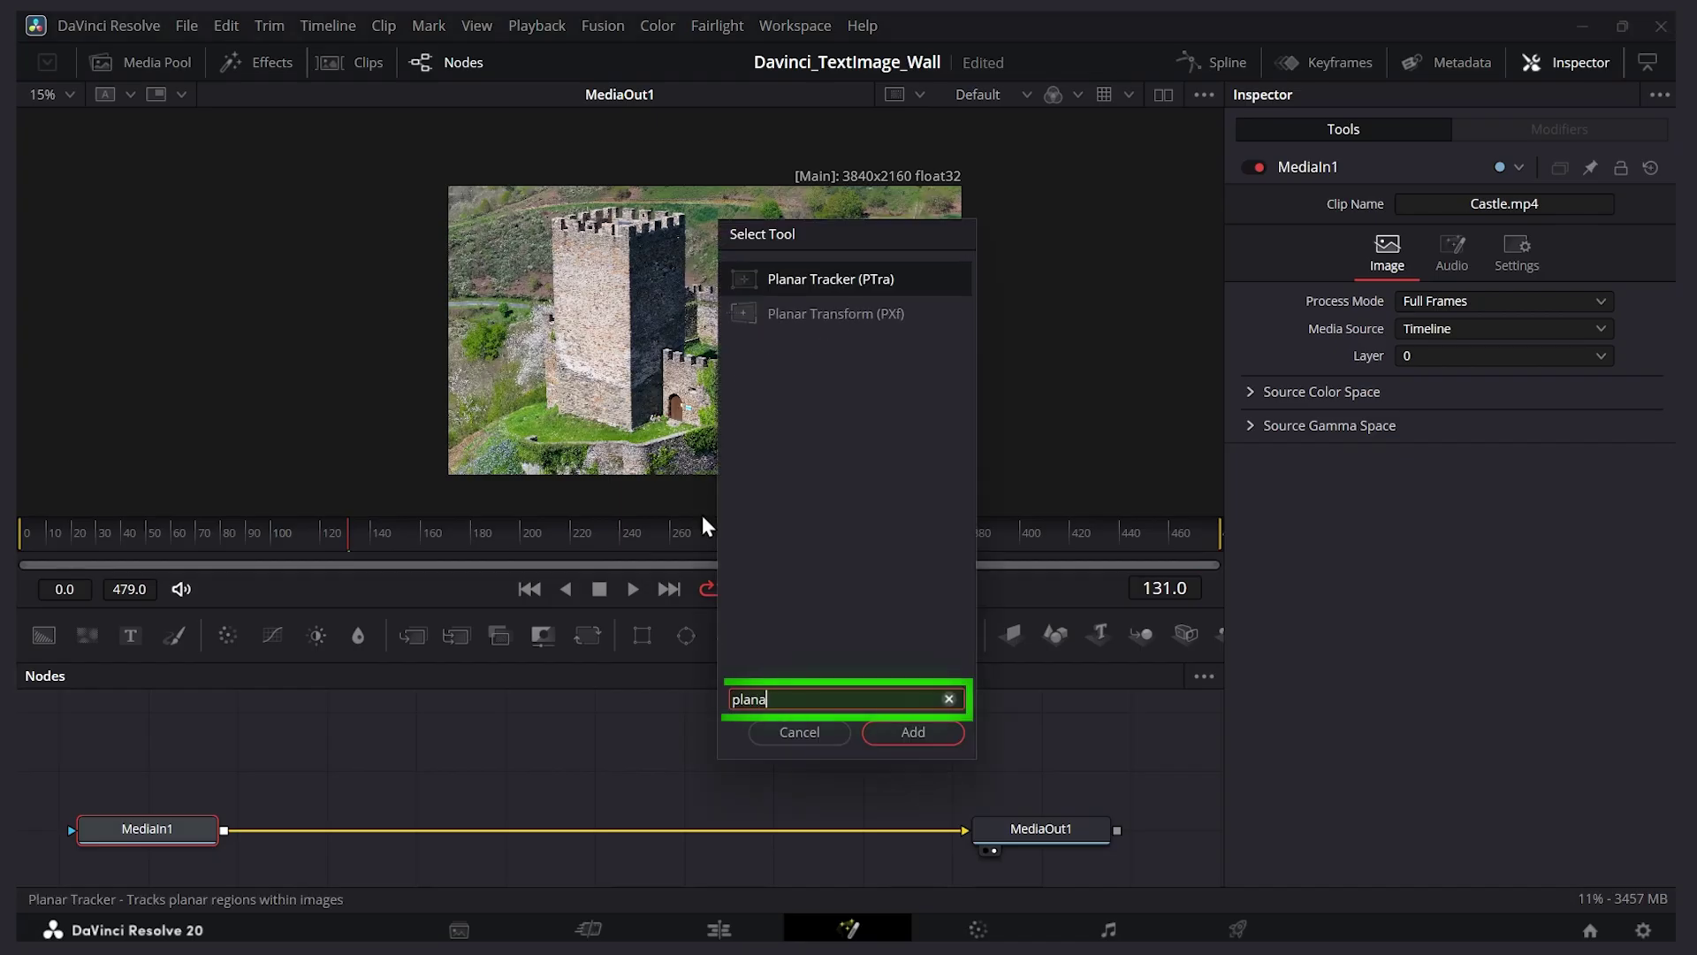
text(r tra)
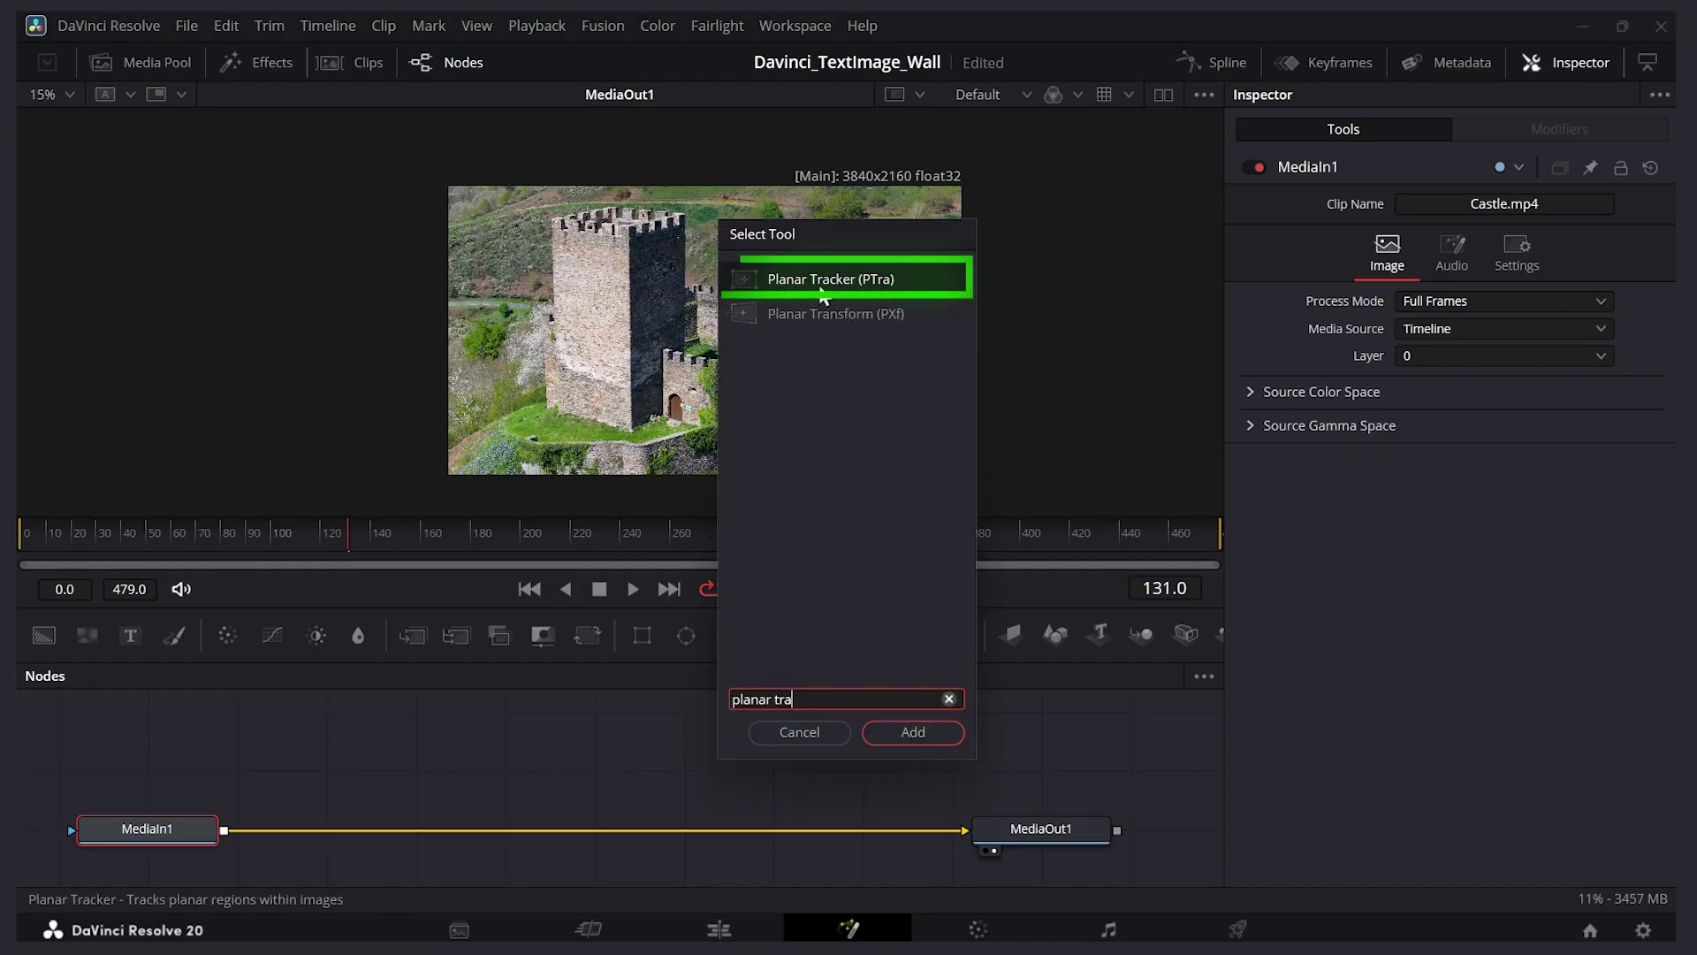
click(845, 282)
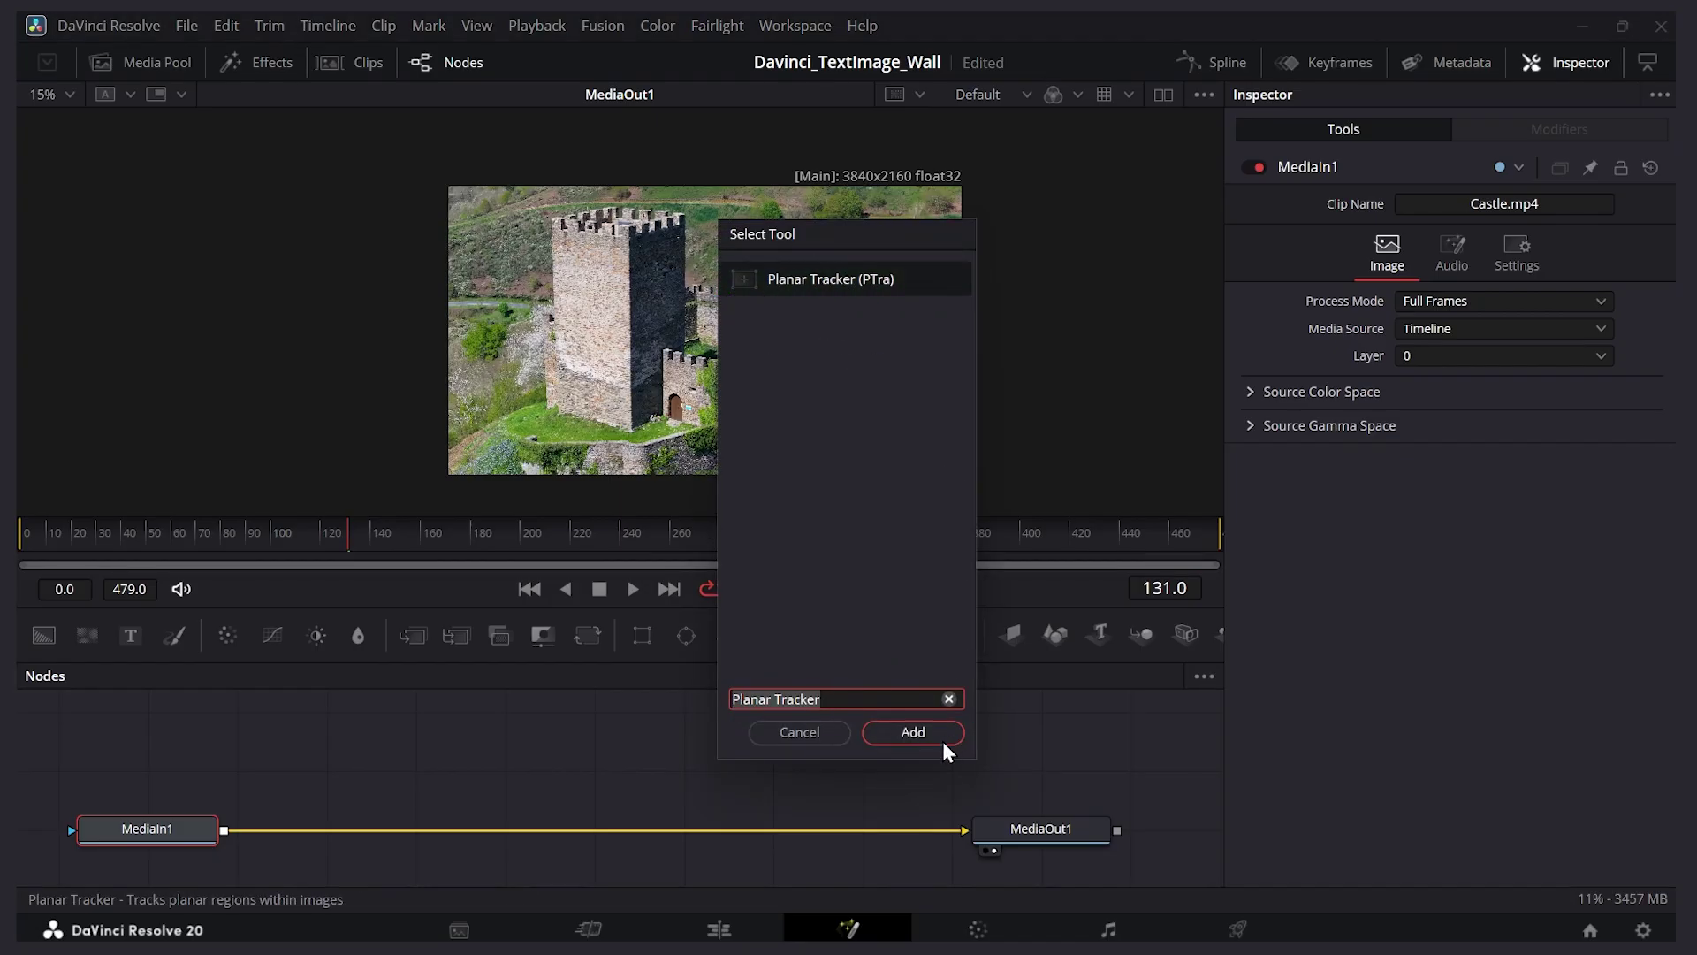
click(913, 732)
drag(358, 829, 547, 767)
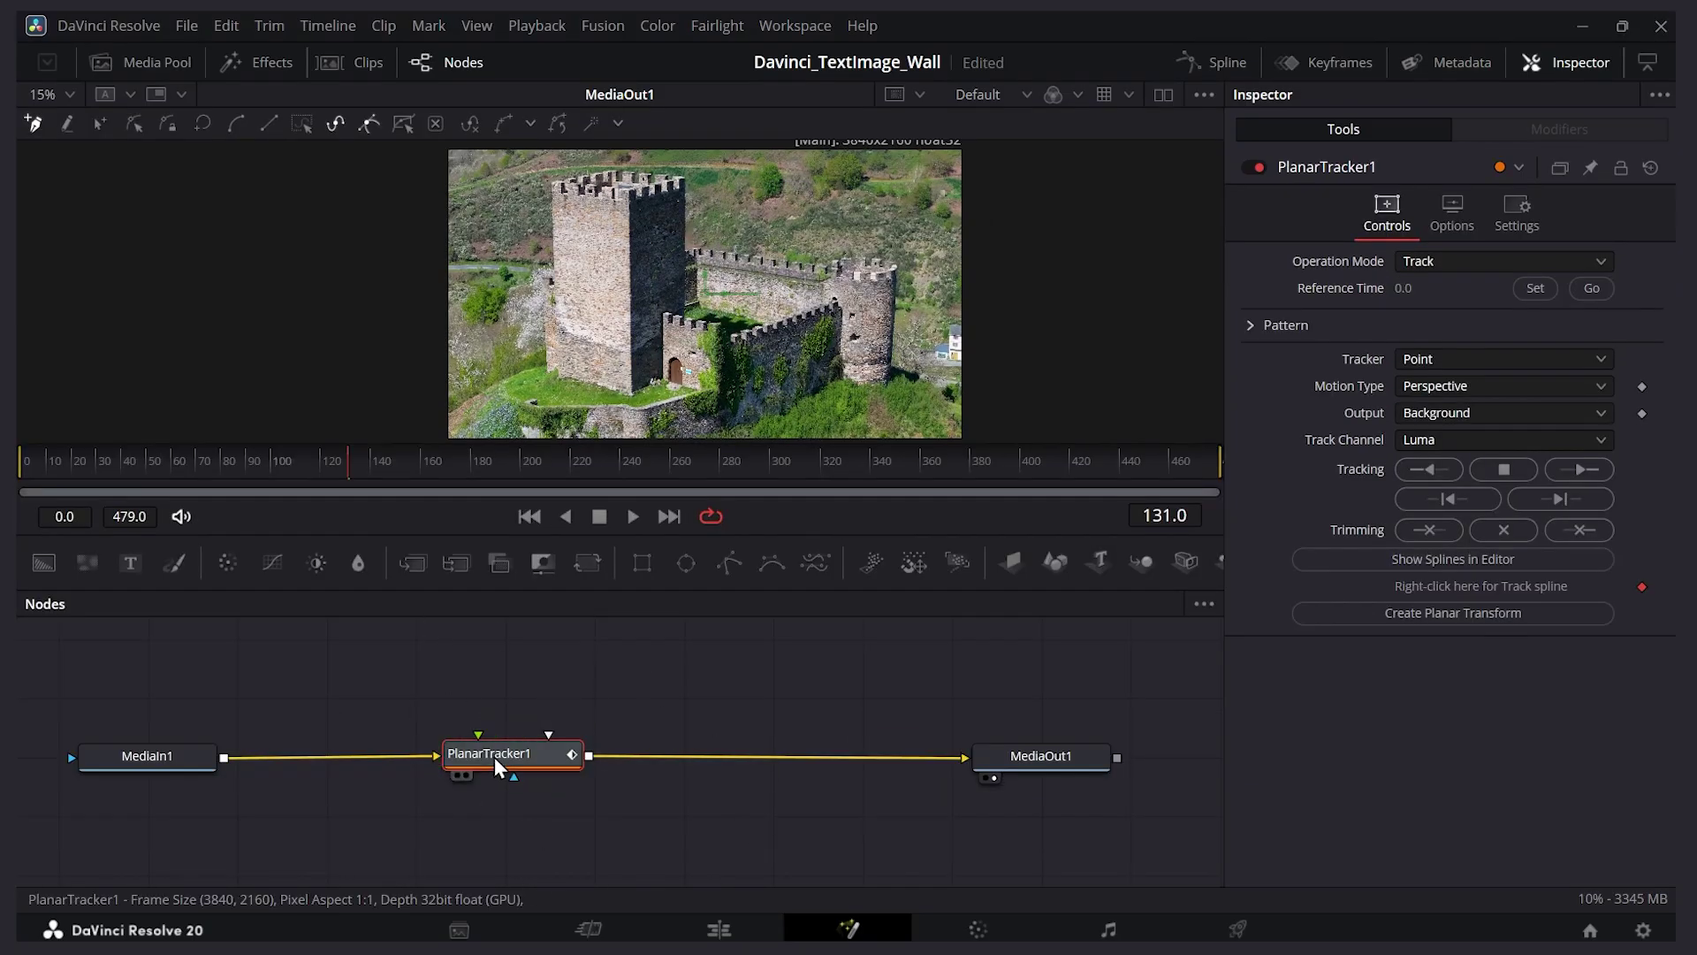
drag(495, 756, 592, 765)
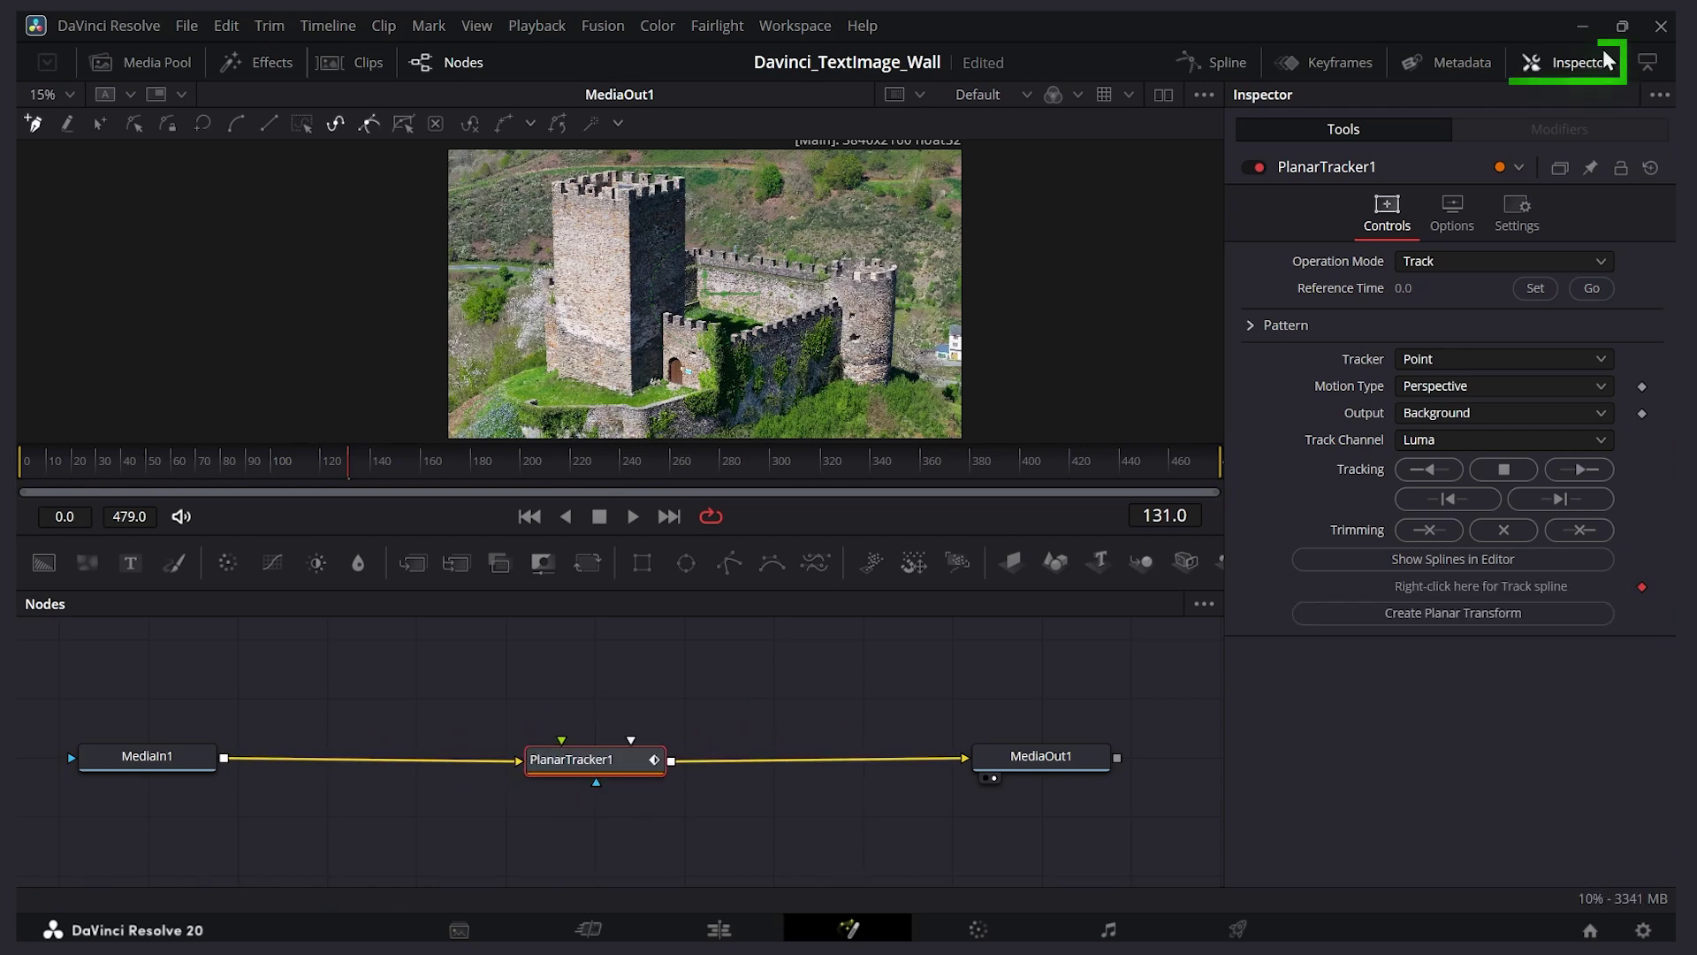
Step: Switch PlanarTracker1's tracker type to Hybrid Point/Area
click(1579, 69)
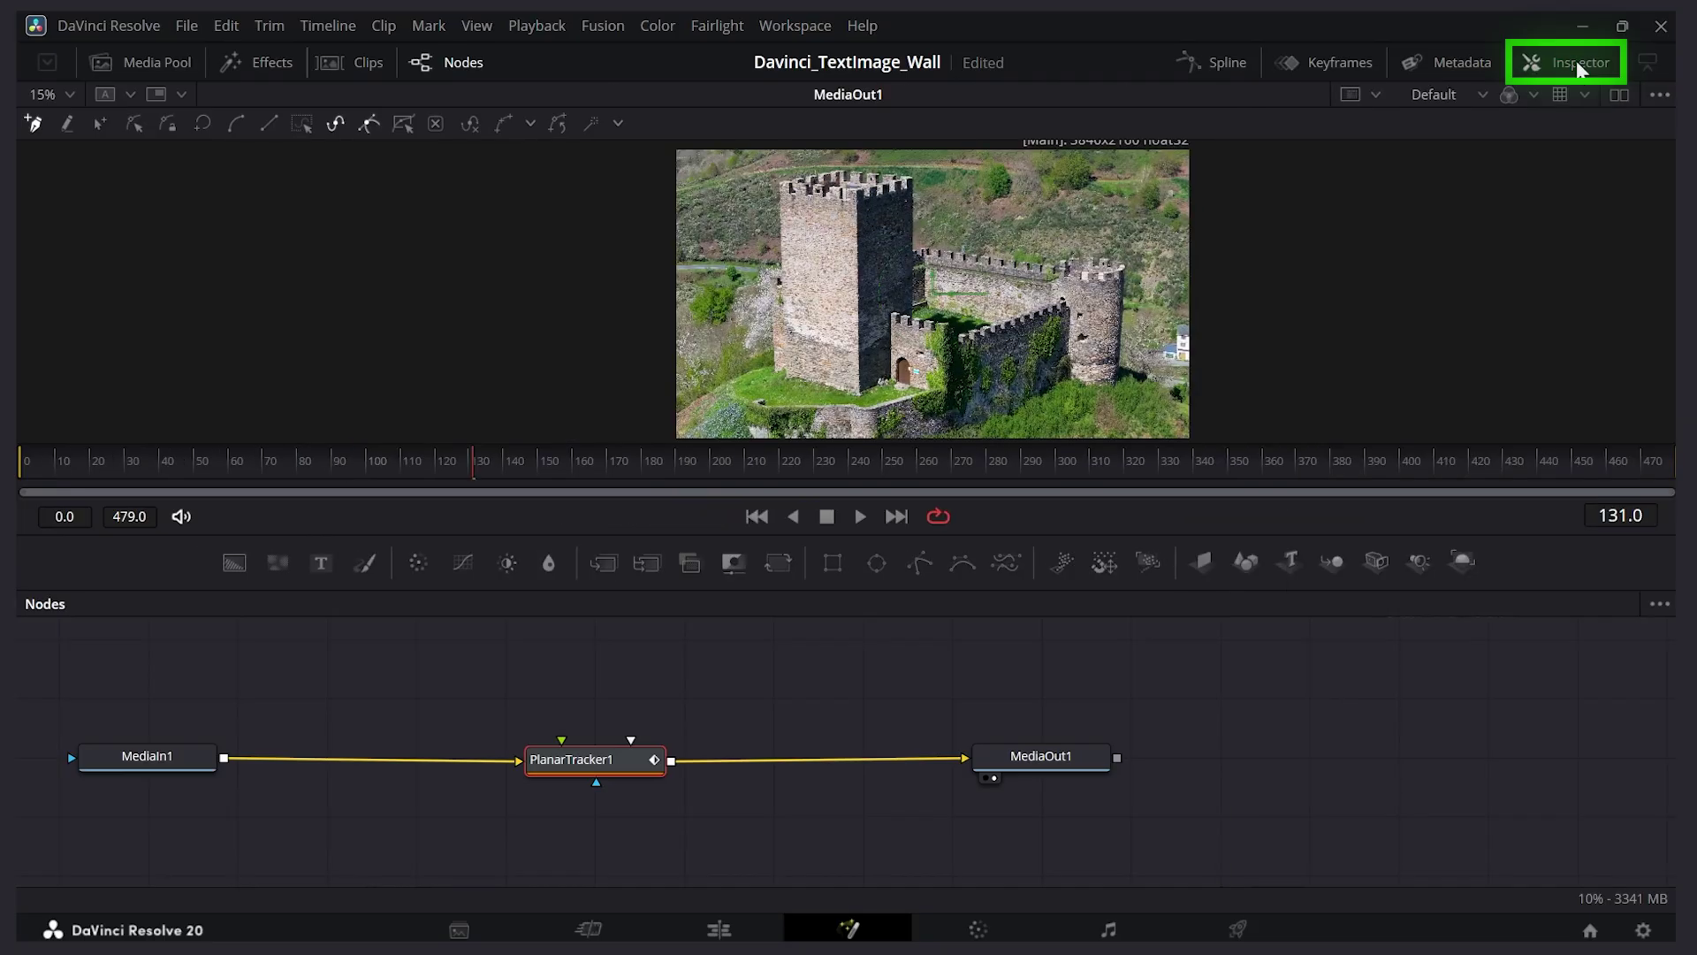
click(1578, 69)
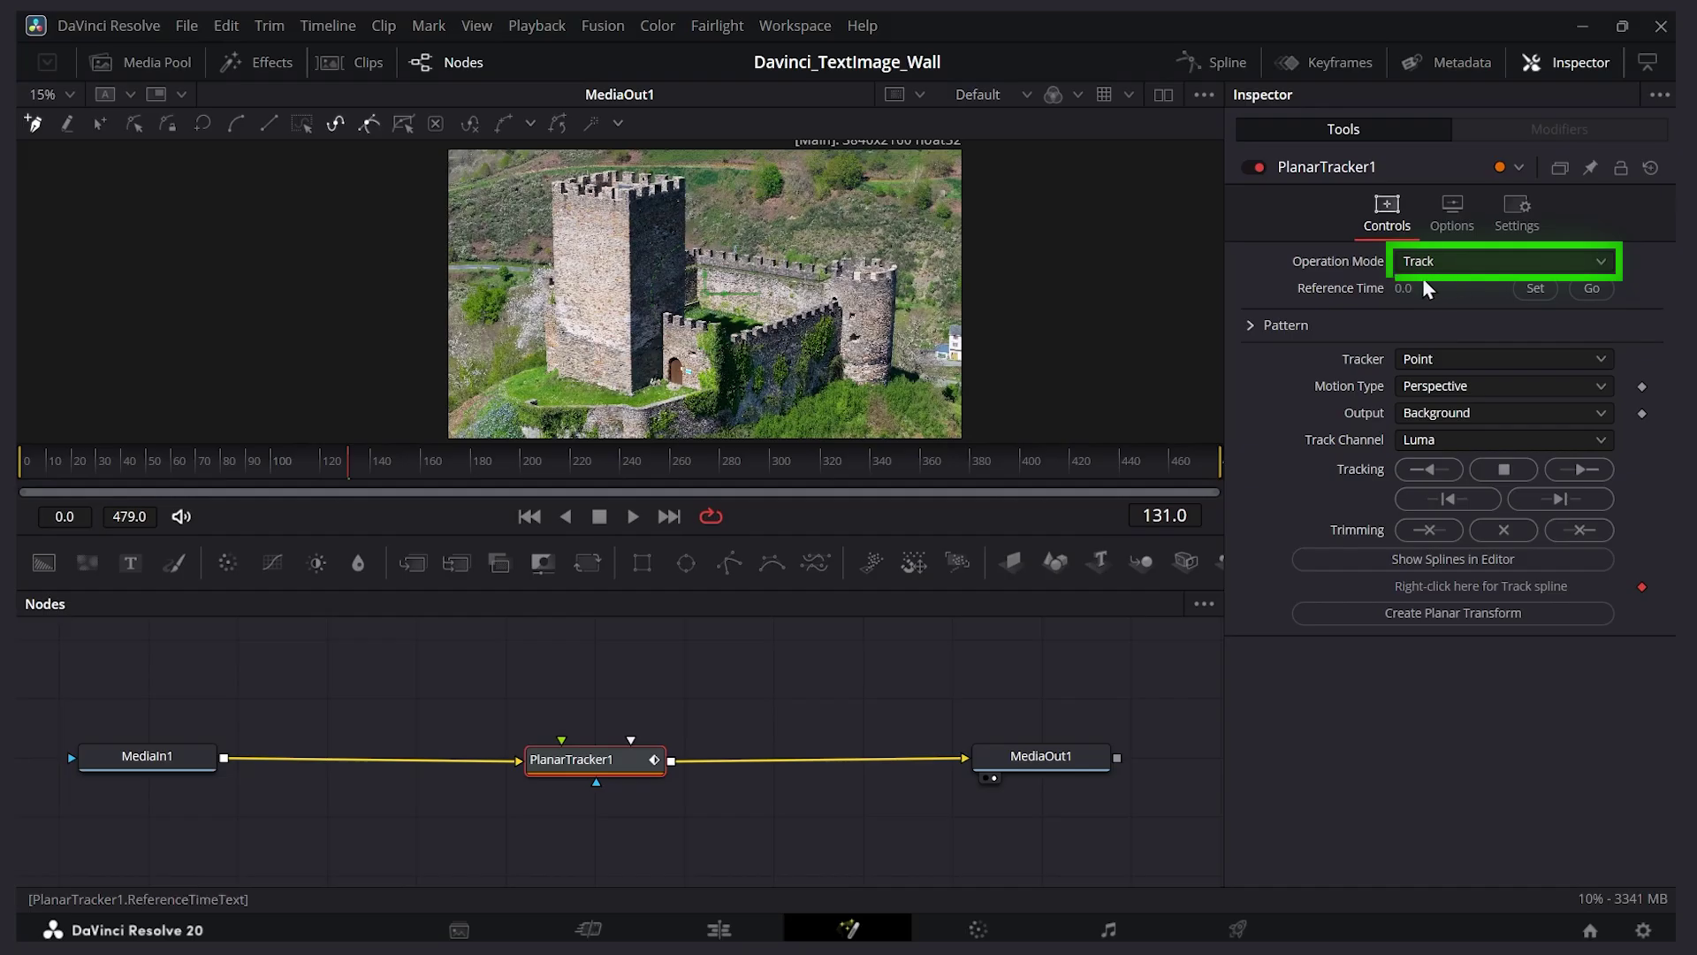
click(1503, 363)
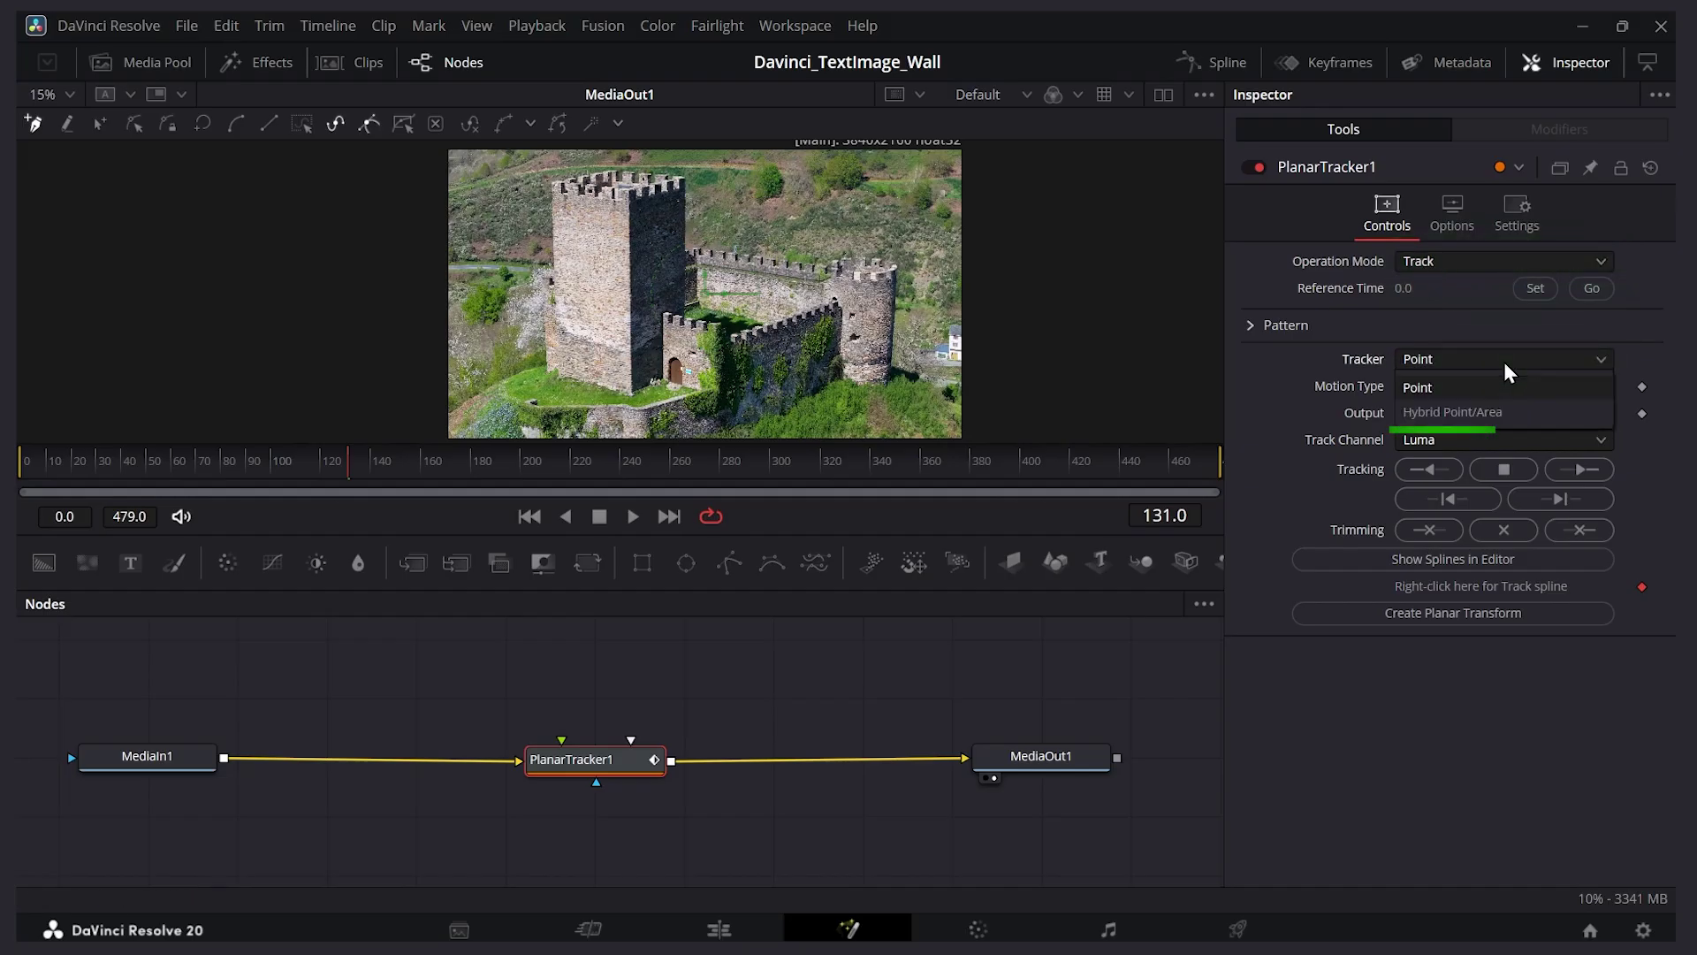
click(1476, 410)
Step: Scrub the clip to reference frame 229 and zoom in on the tower
click(419, 459)
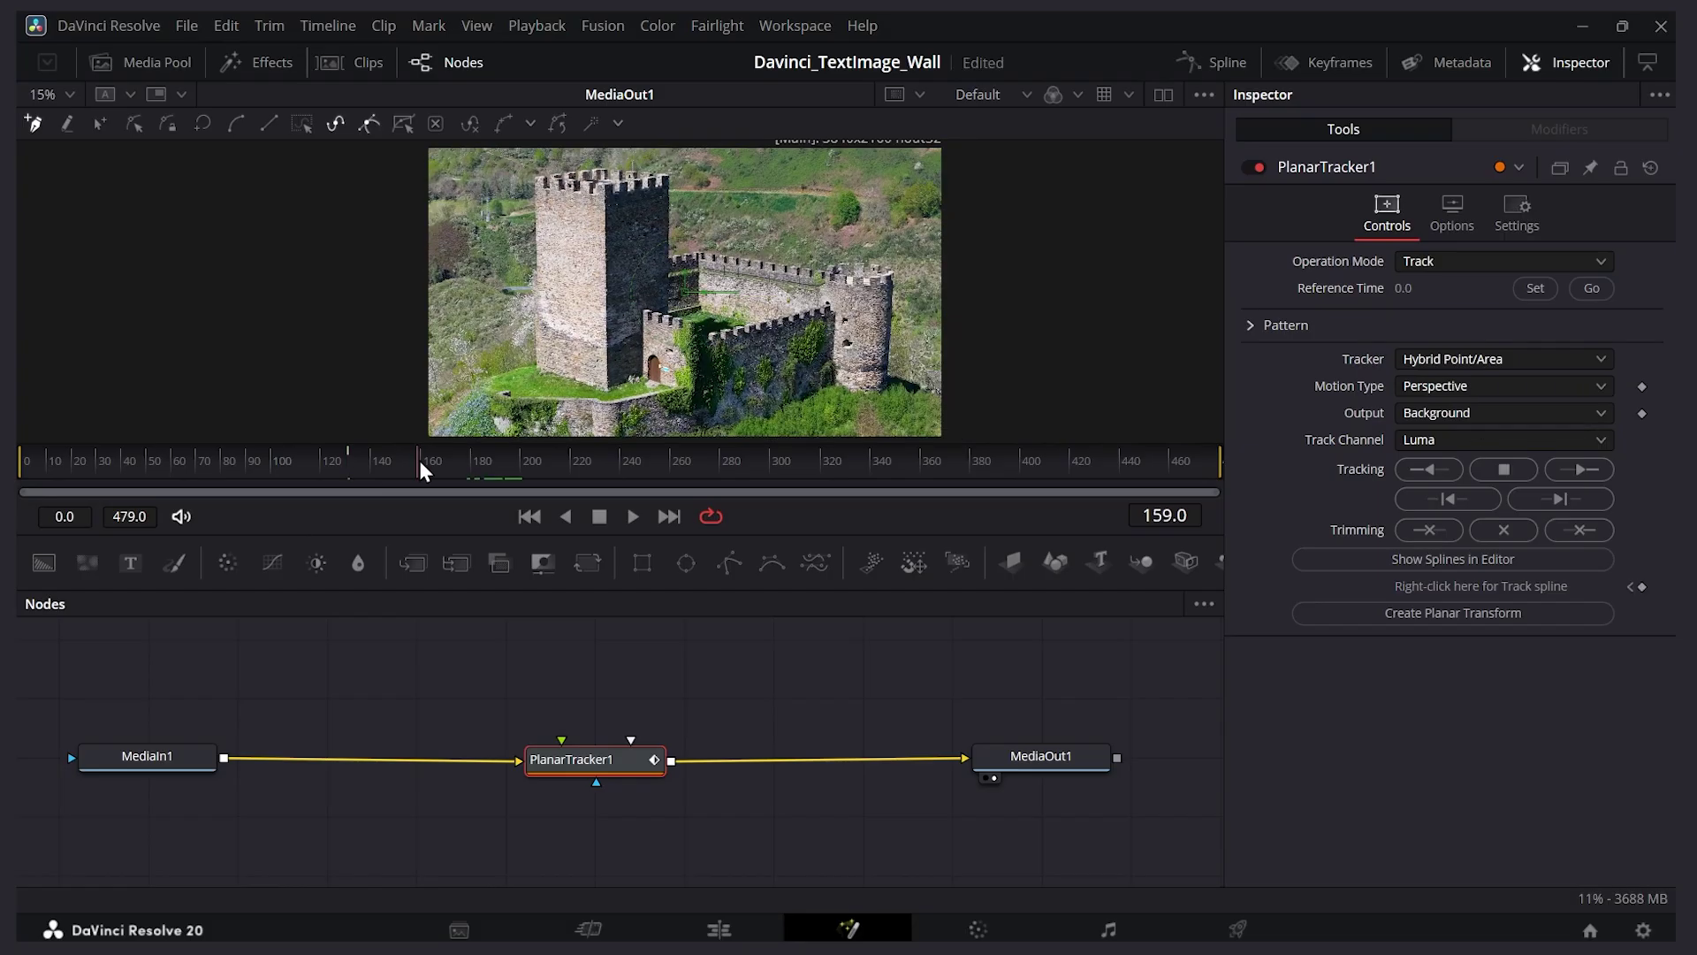
drag(418, 460, 594, 475)
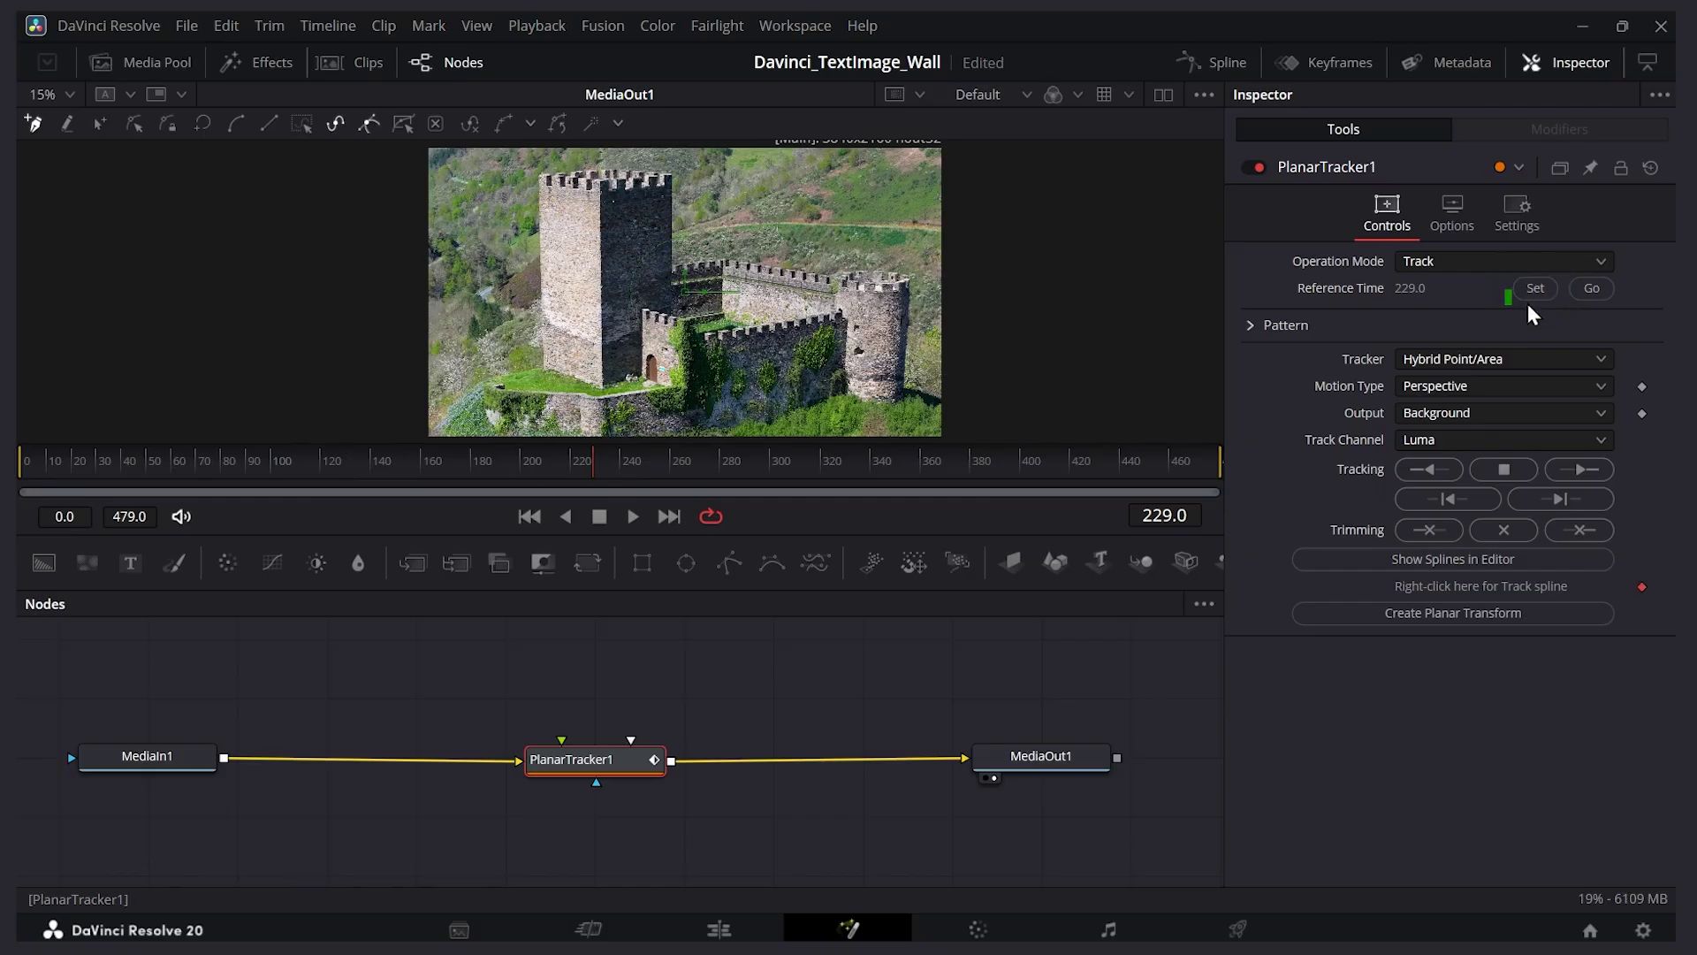
scroll(548, 195, up, 1)
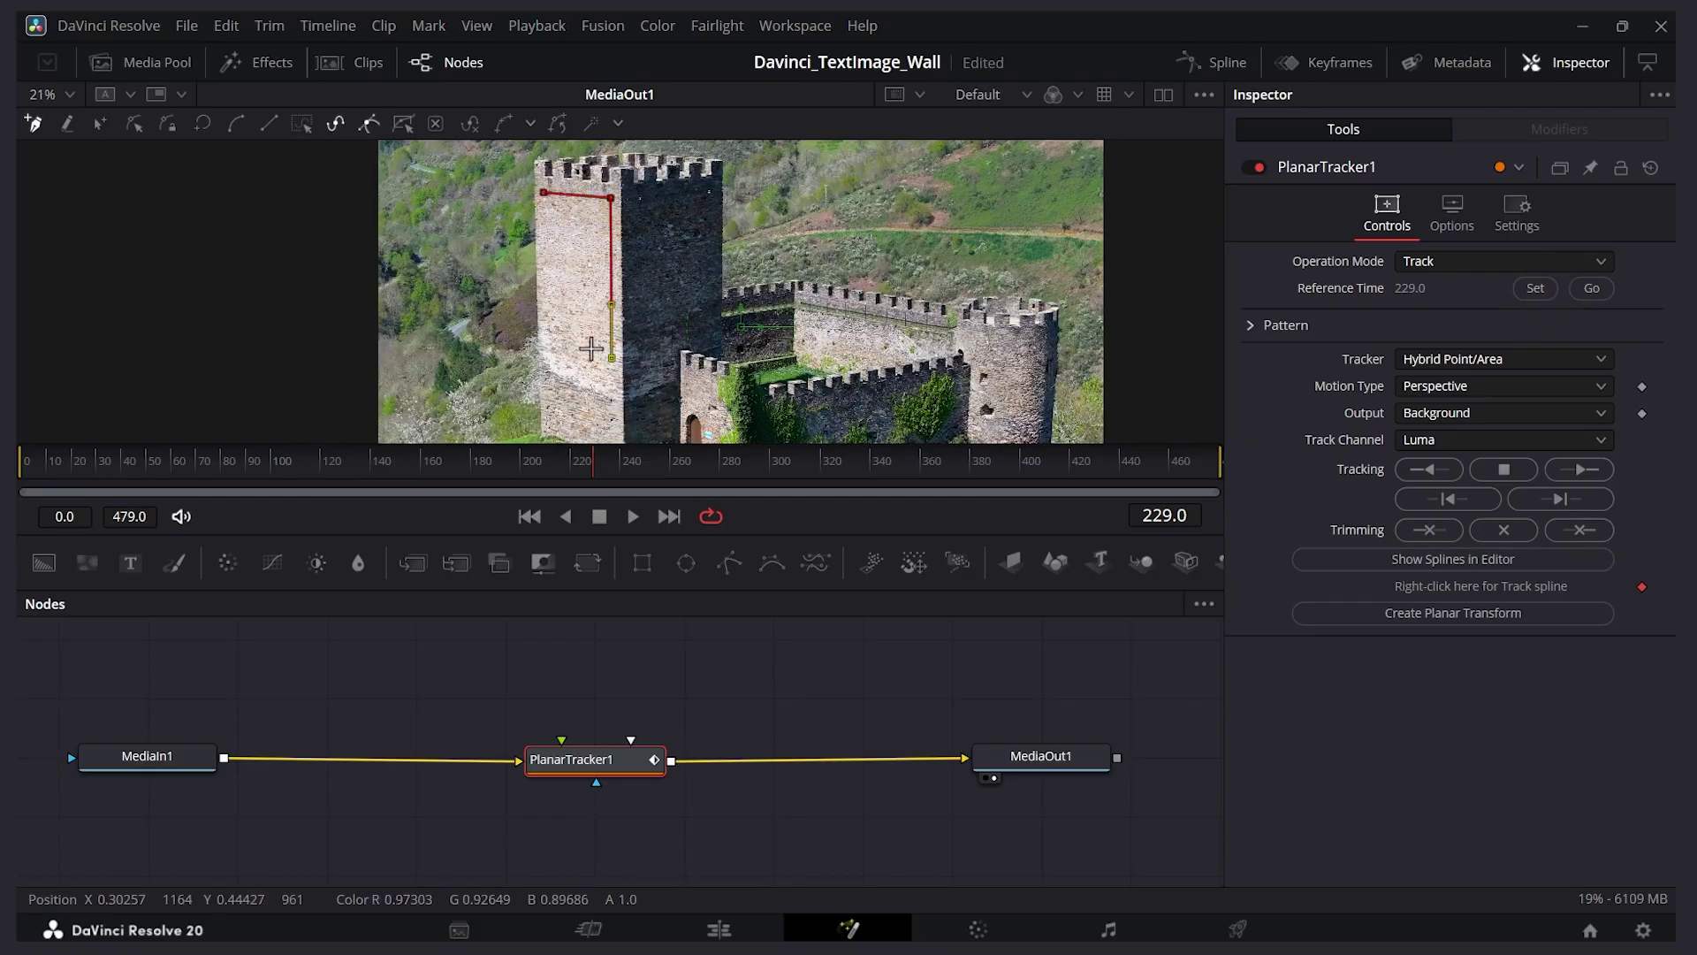
Step: Close the wall shape and track it forward to the end, then backward from frame 229
click(541, 192)
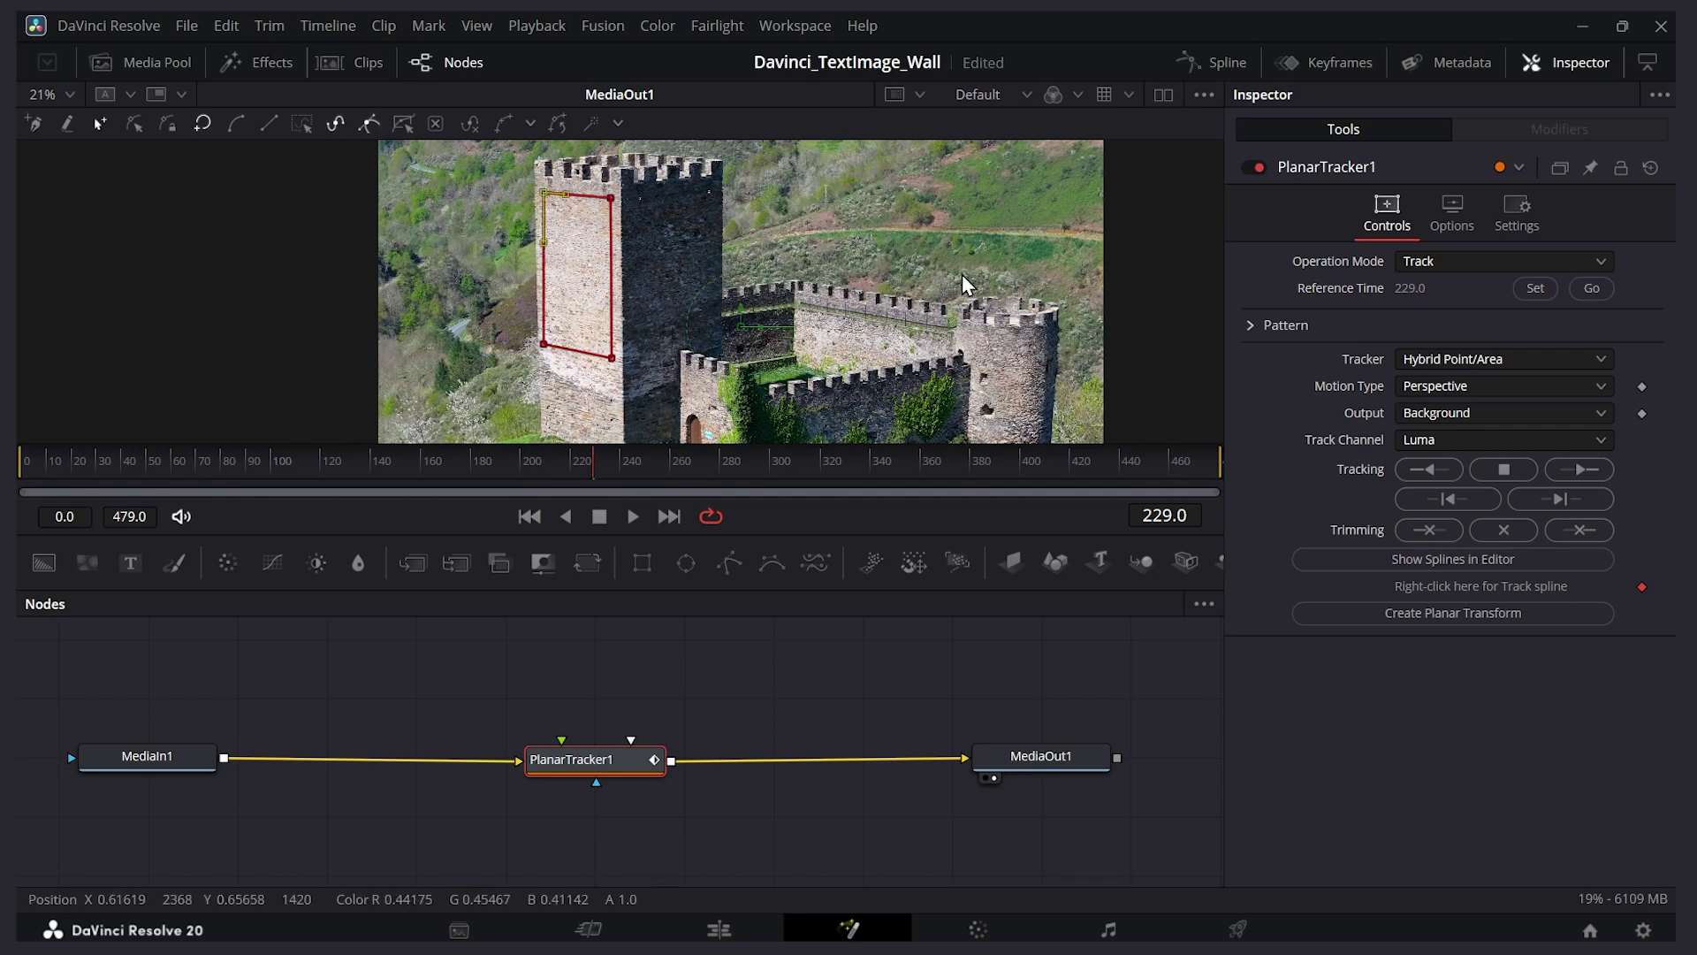
click(1580, 471)
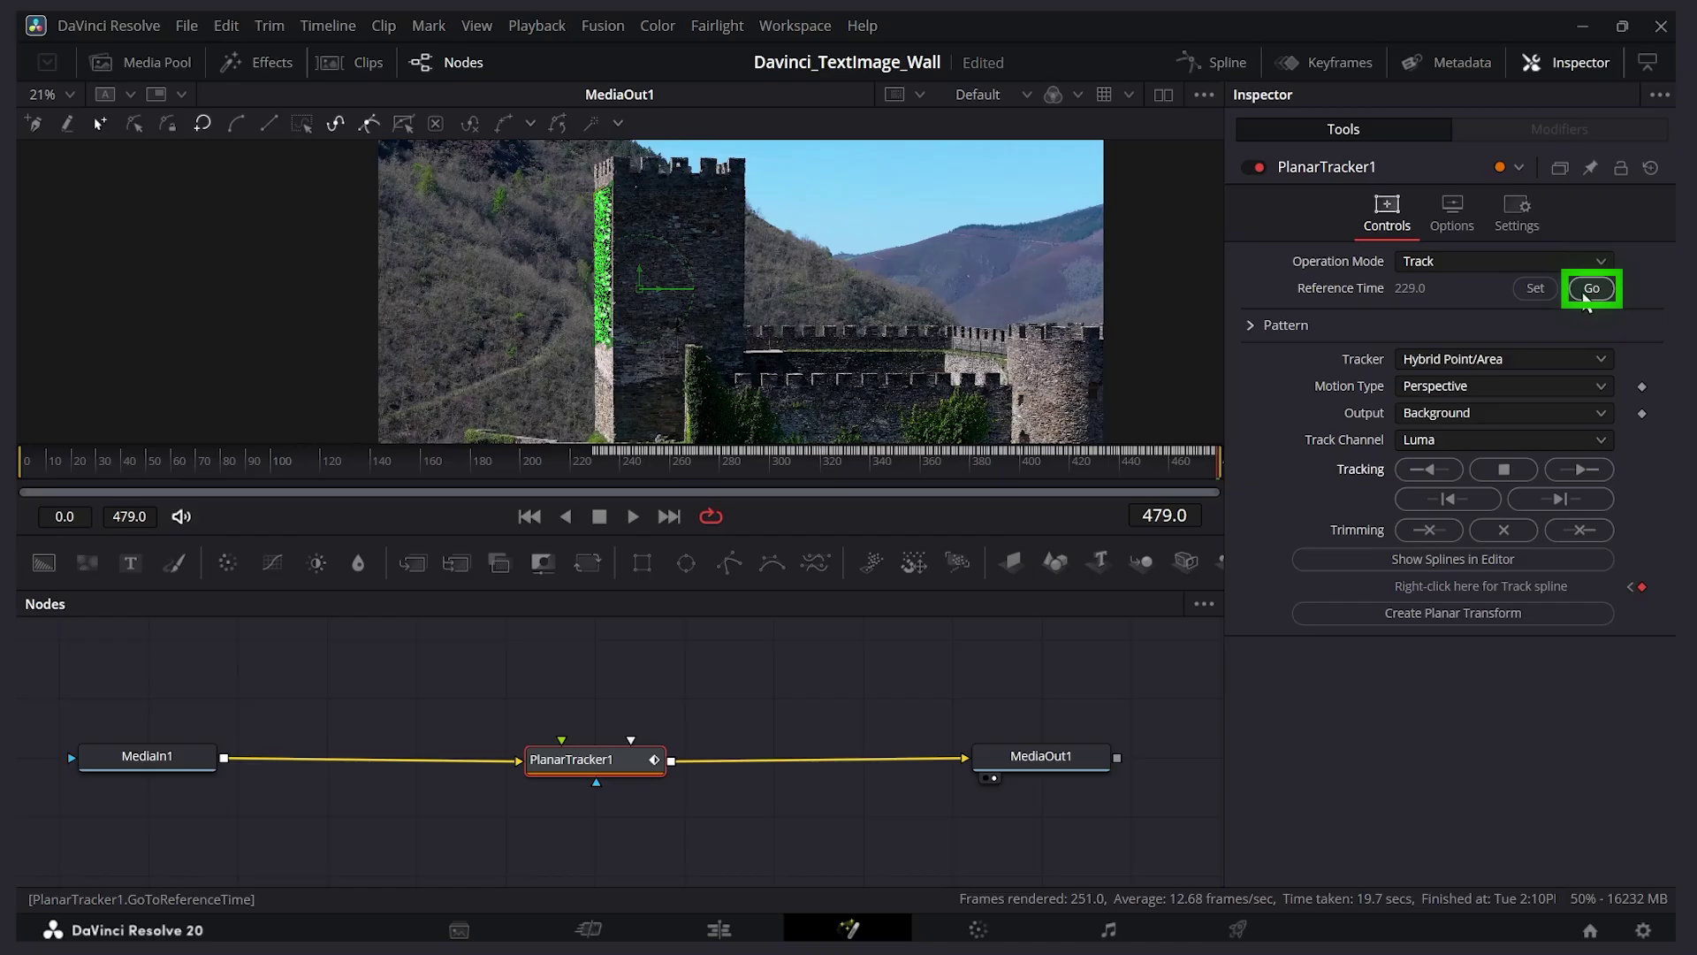
click(1595, 293)
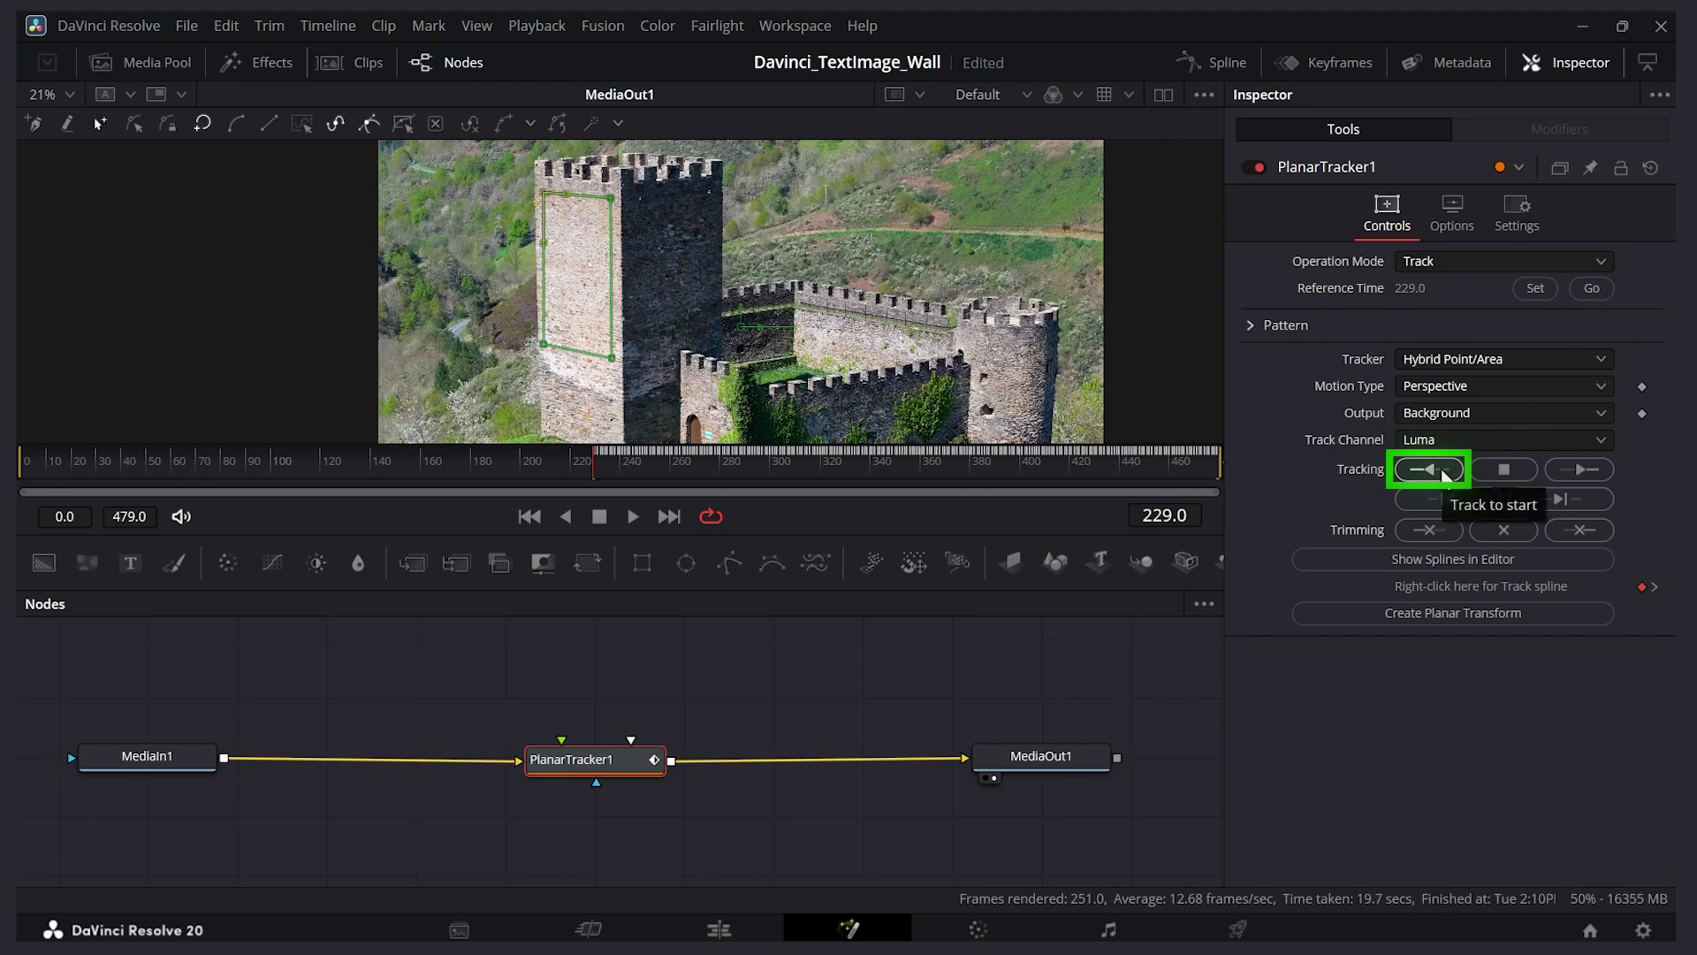
click(1441, 468)
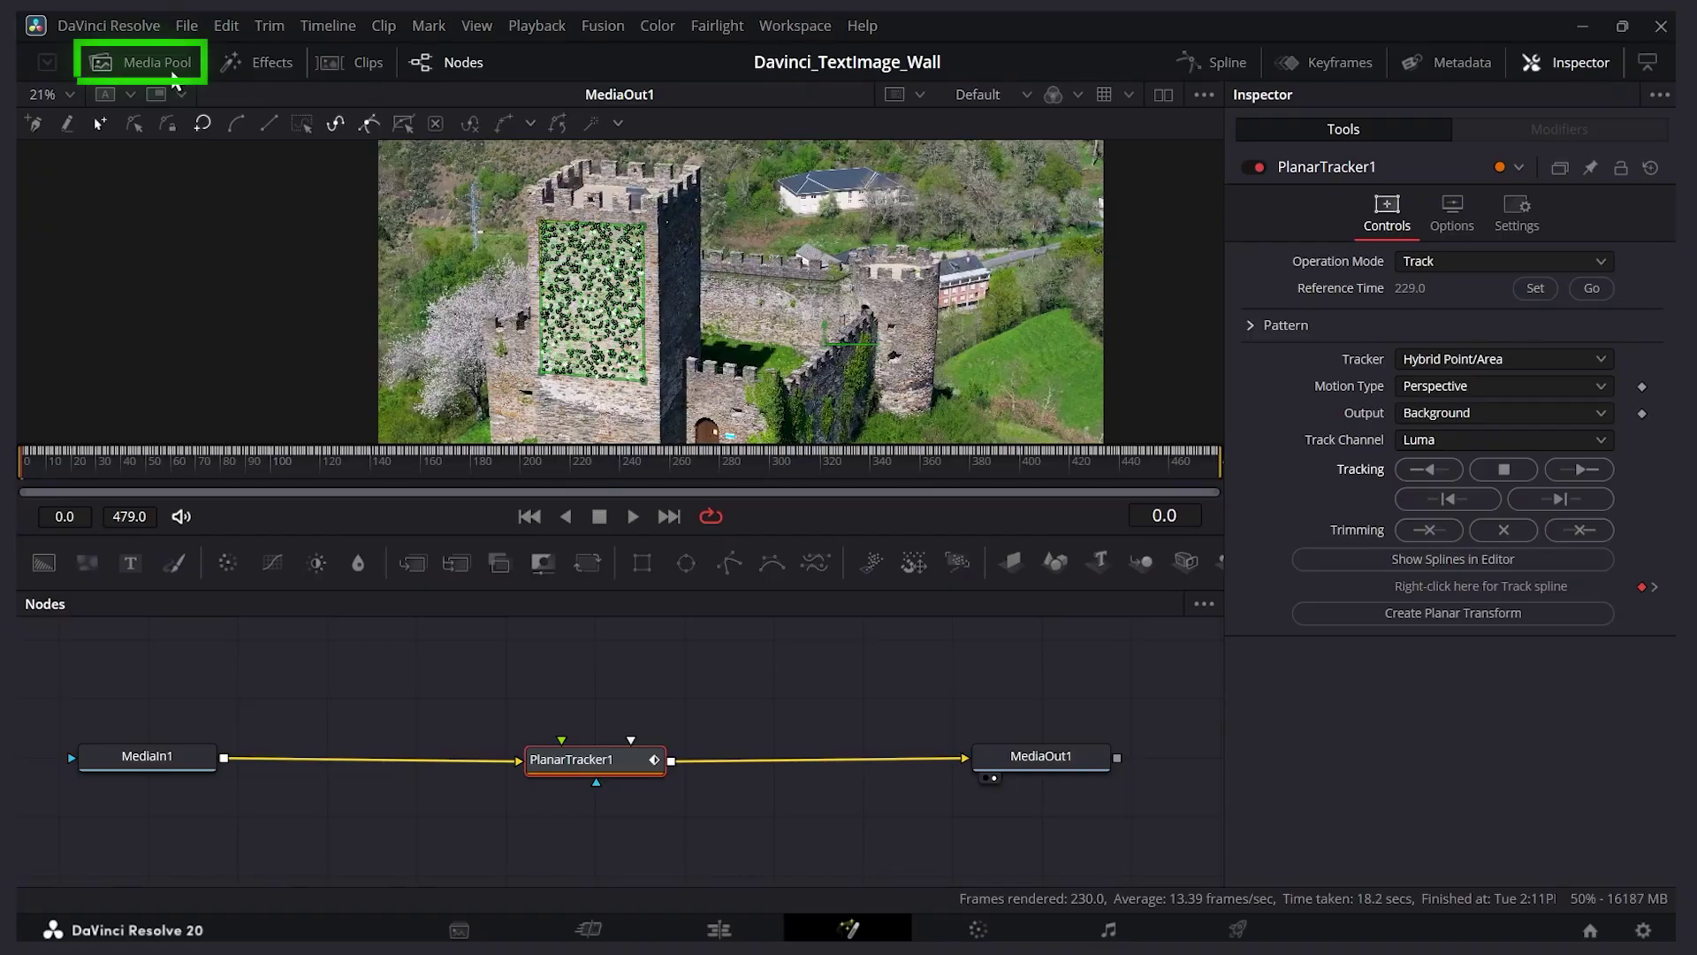
click(157, 63)
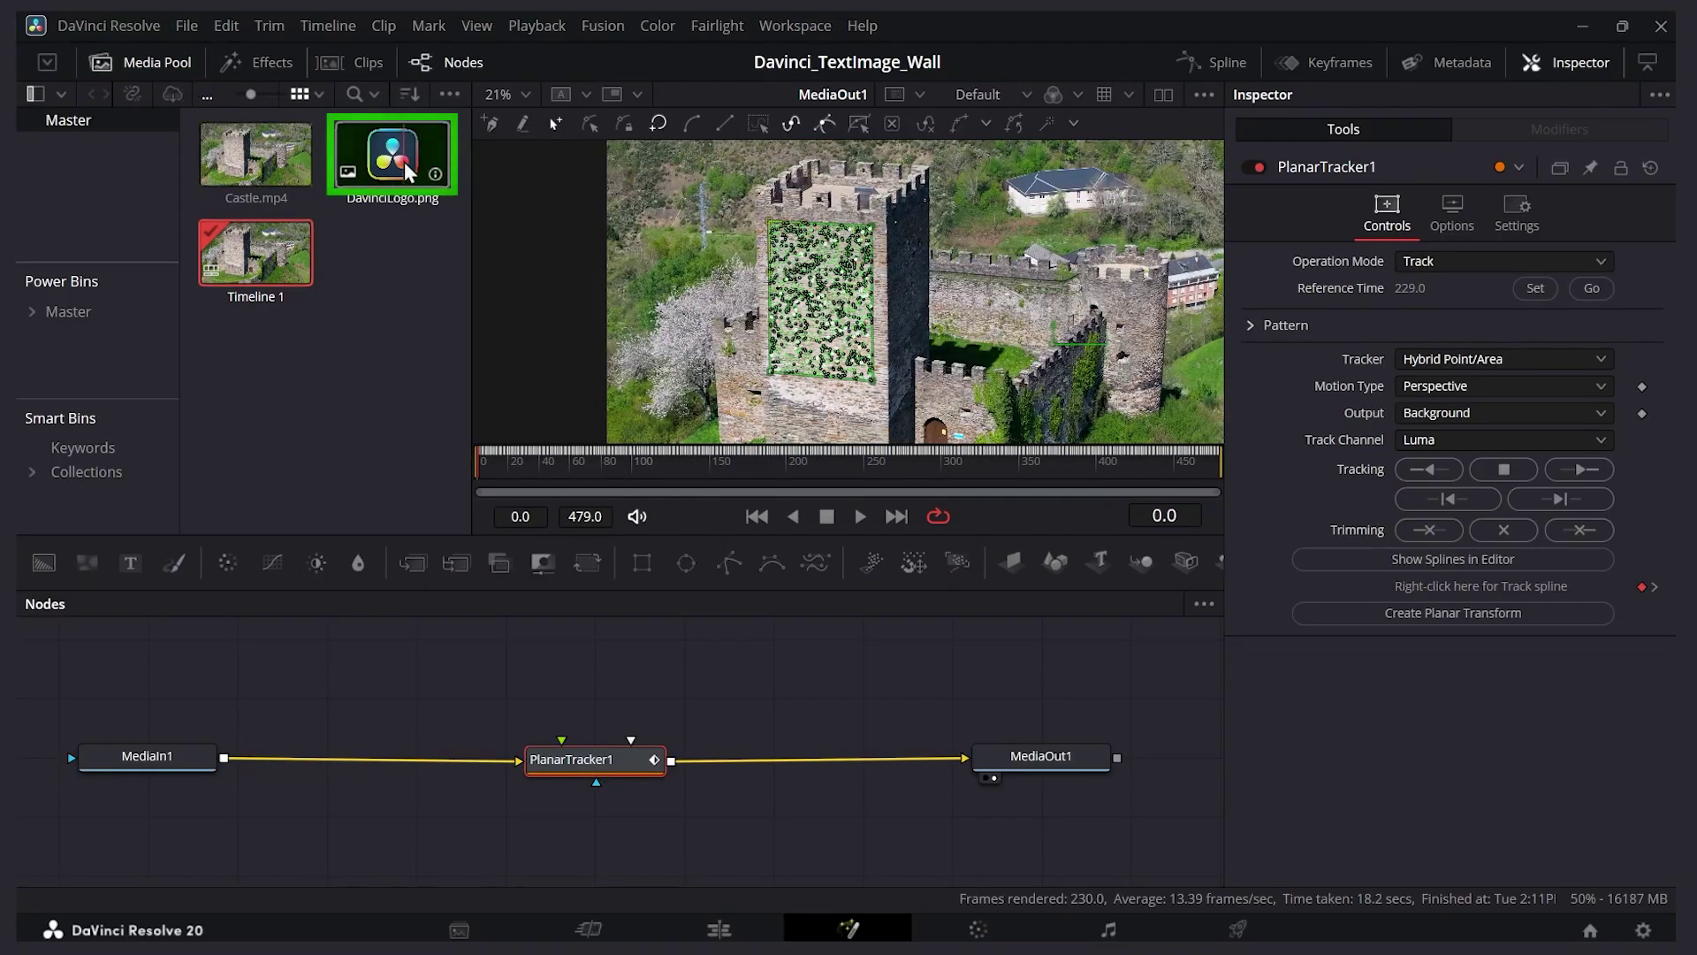
Step: Add DavinciLogo.png as MediaIn2 and wire it into PlanarTracker1's foreground input
drag(403, 156, 571, 657)
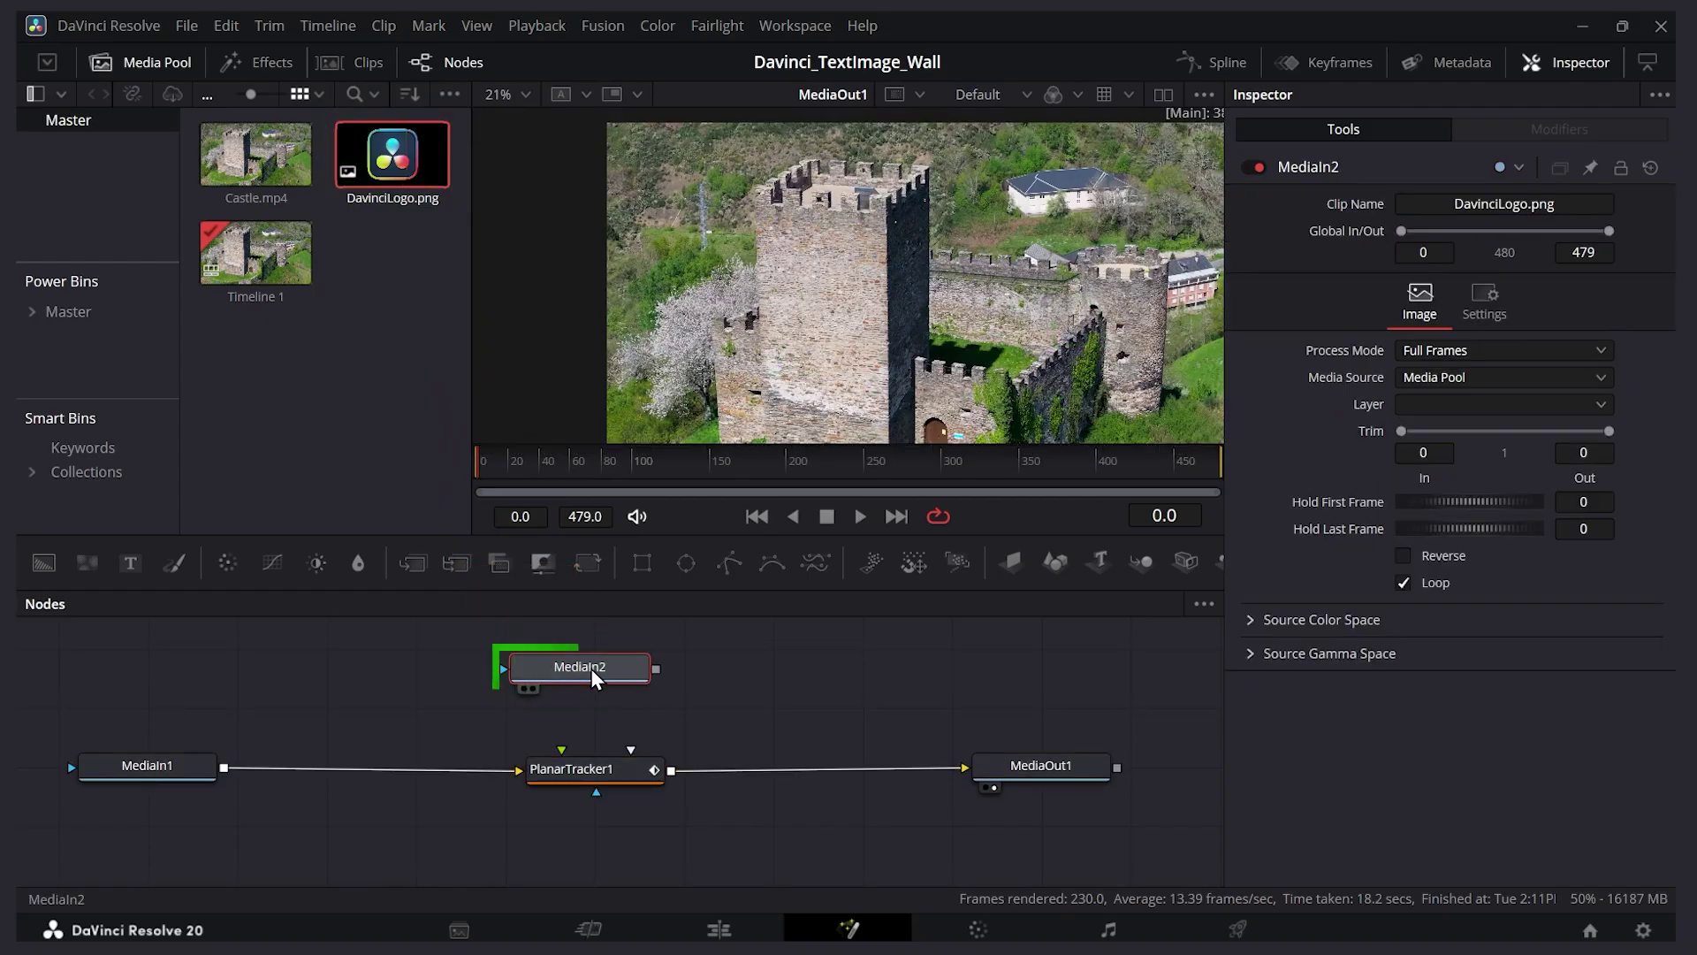
click(156, 64)
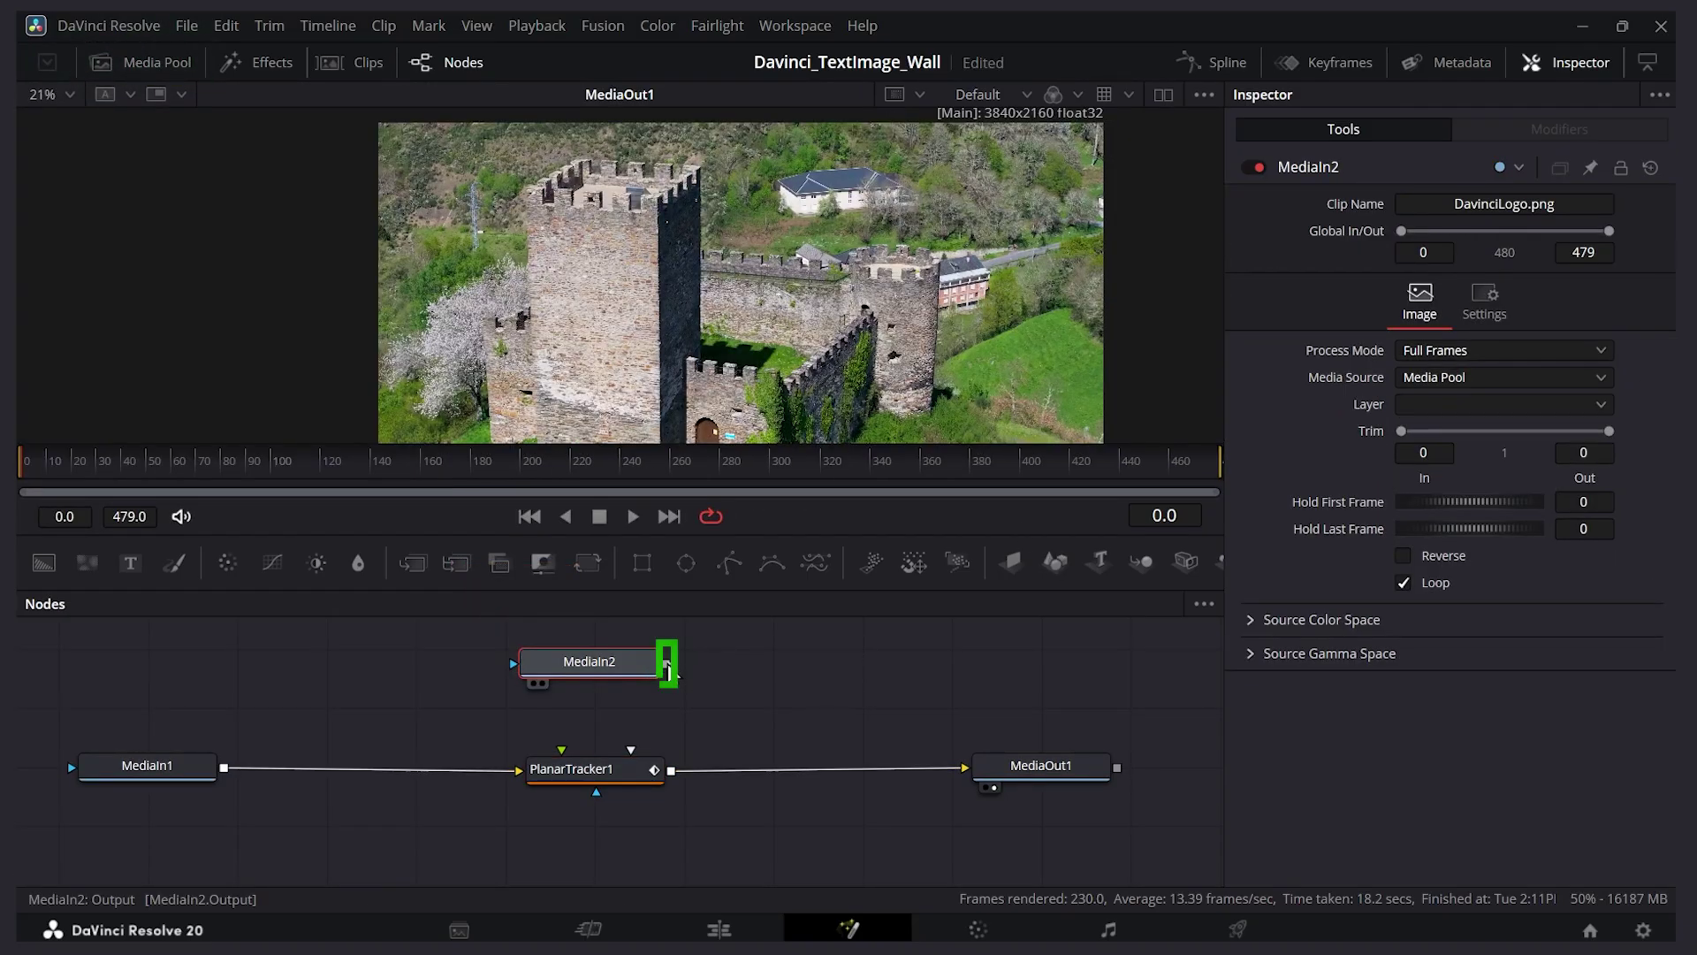
drag(667, 663, 693, 659)
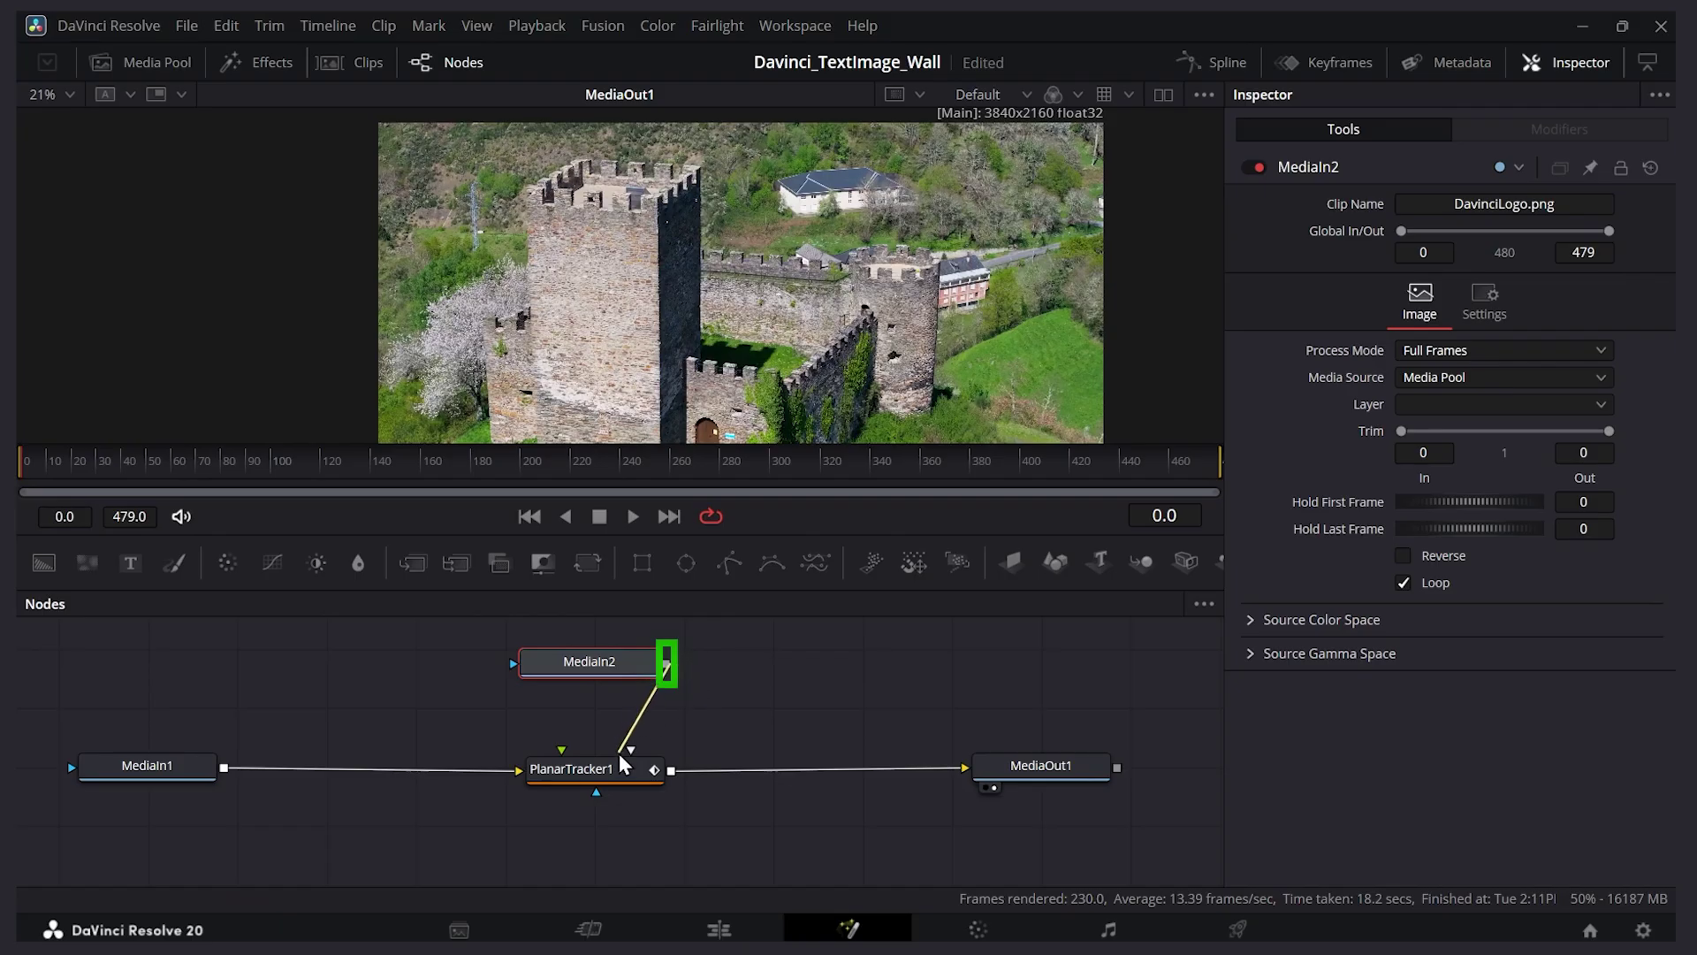
drag(619, 753, 619, 767)
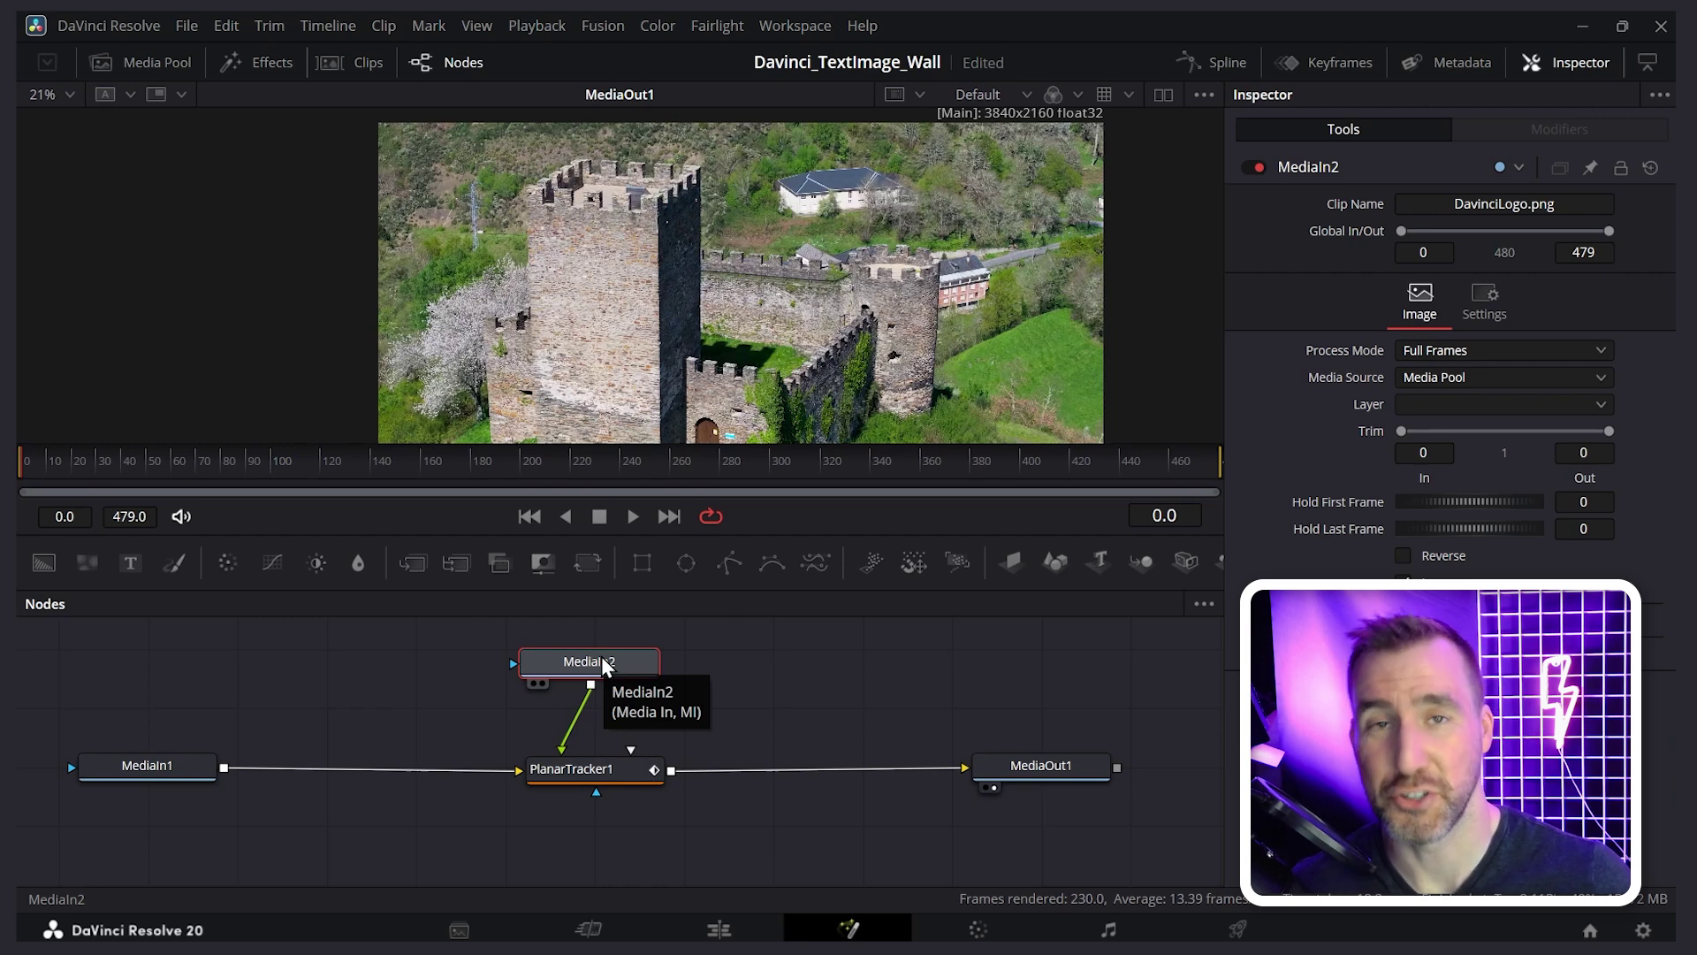
click(585, 770)
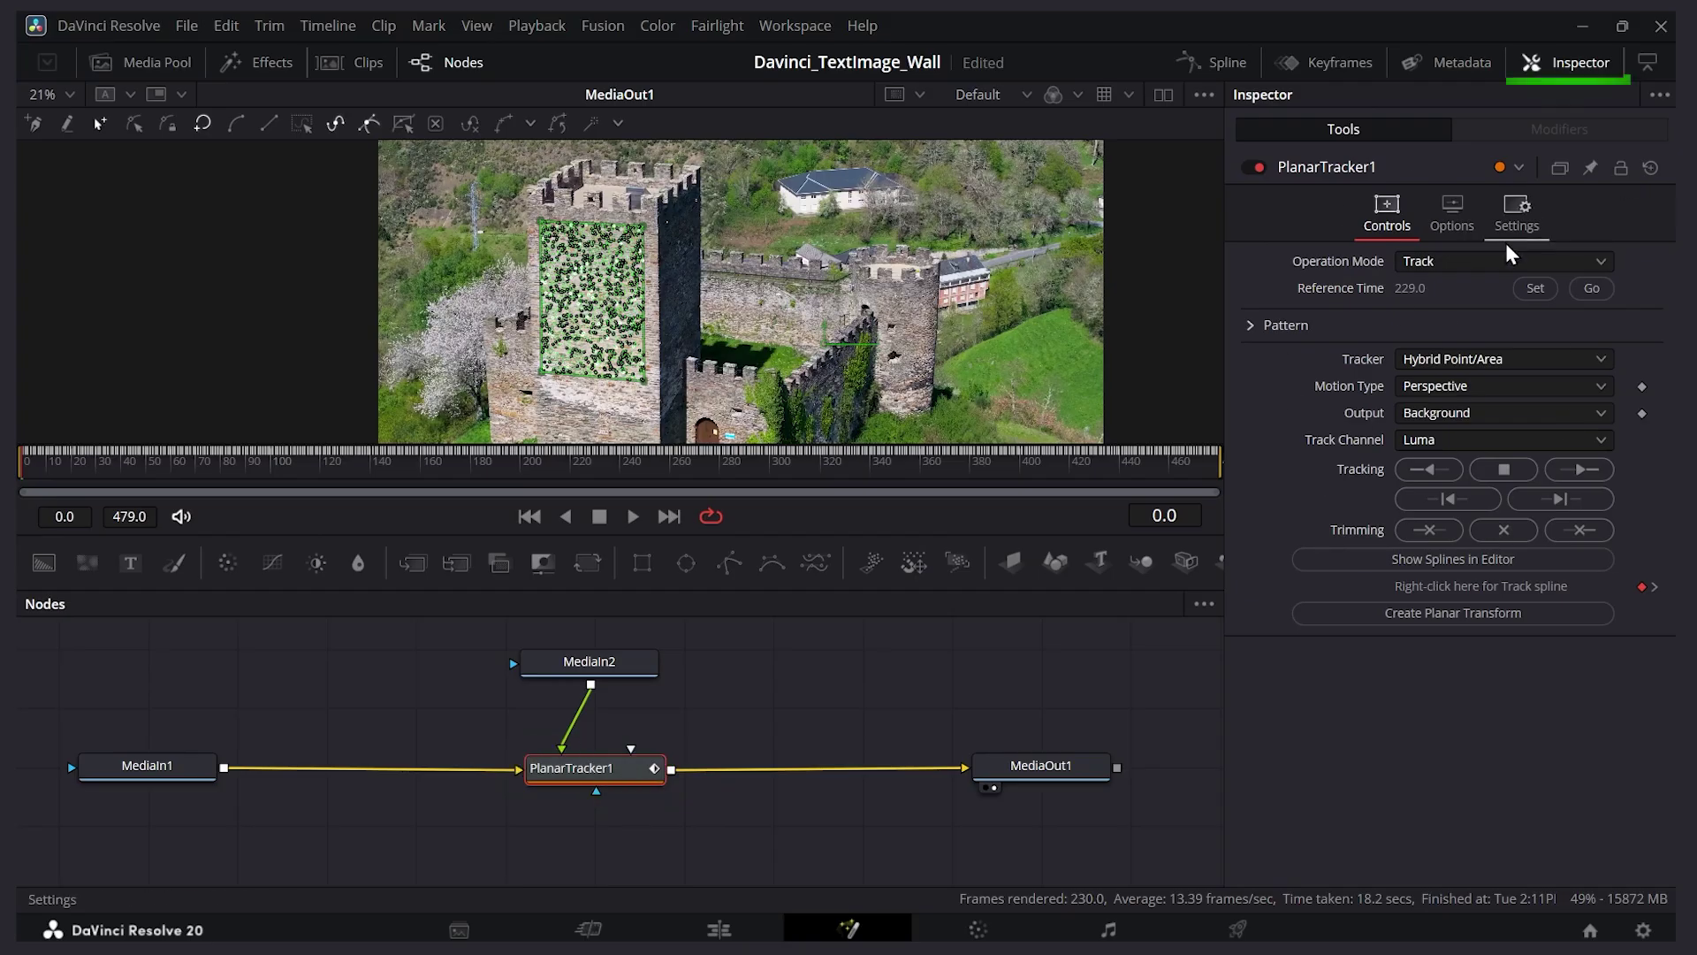
Step: Set PlanarTracker1's Operation Mode to Corner Pin
click(1467, 261)
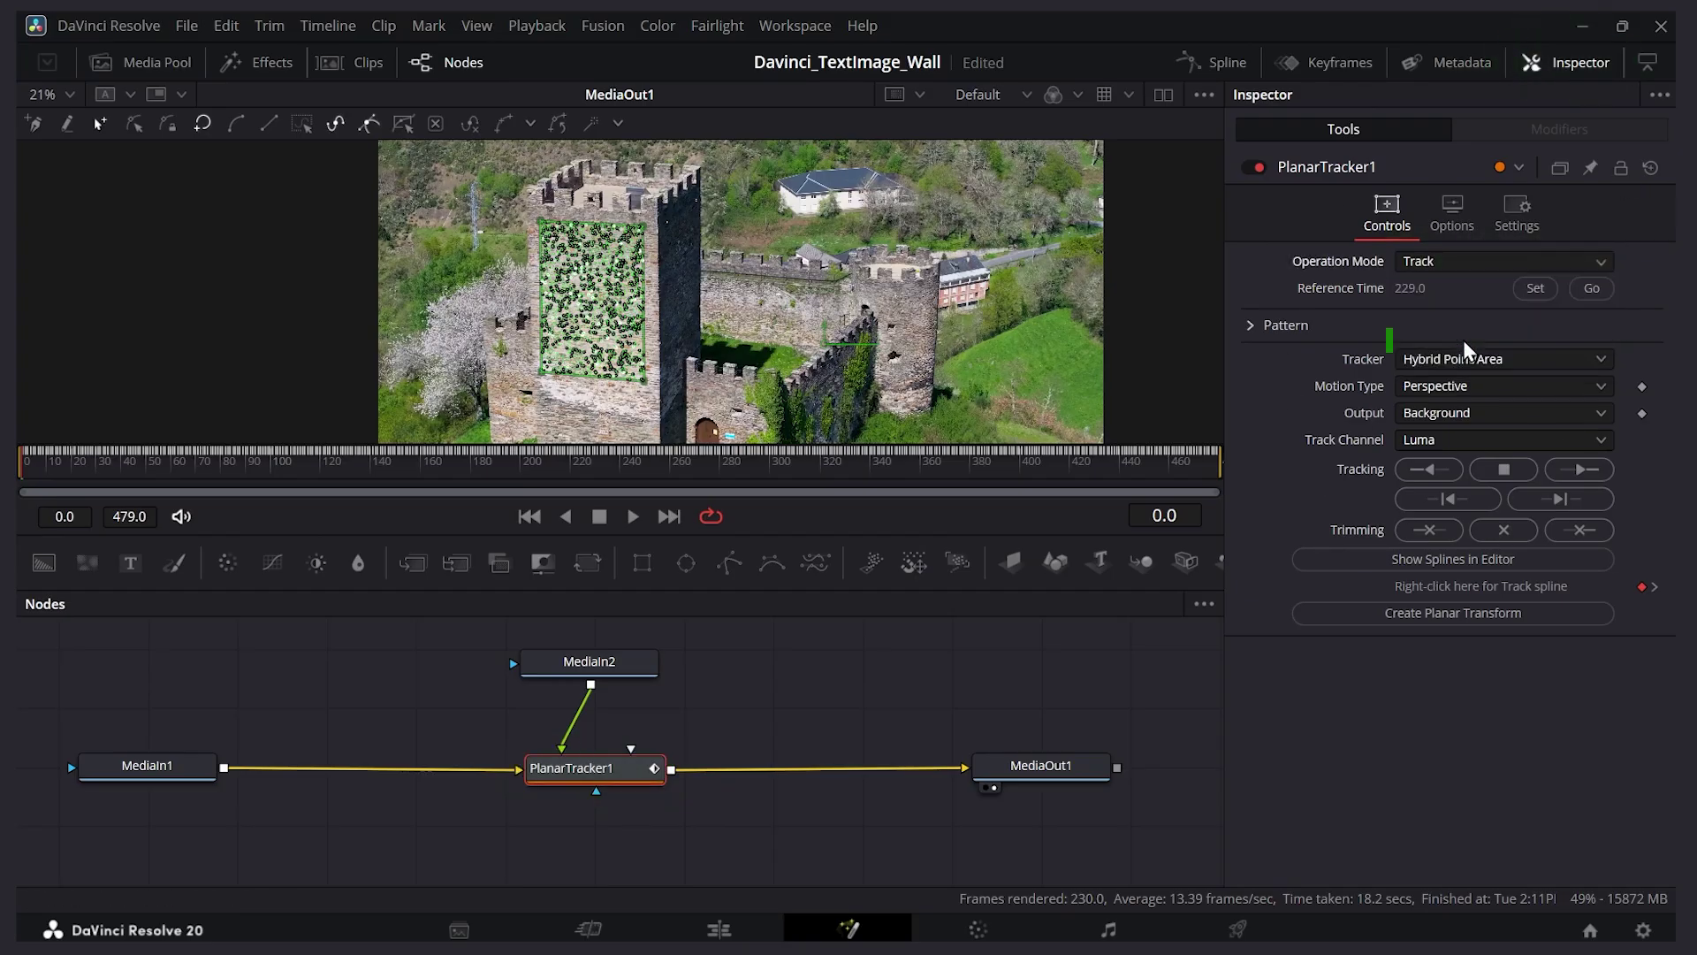
click(1466, 341)
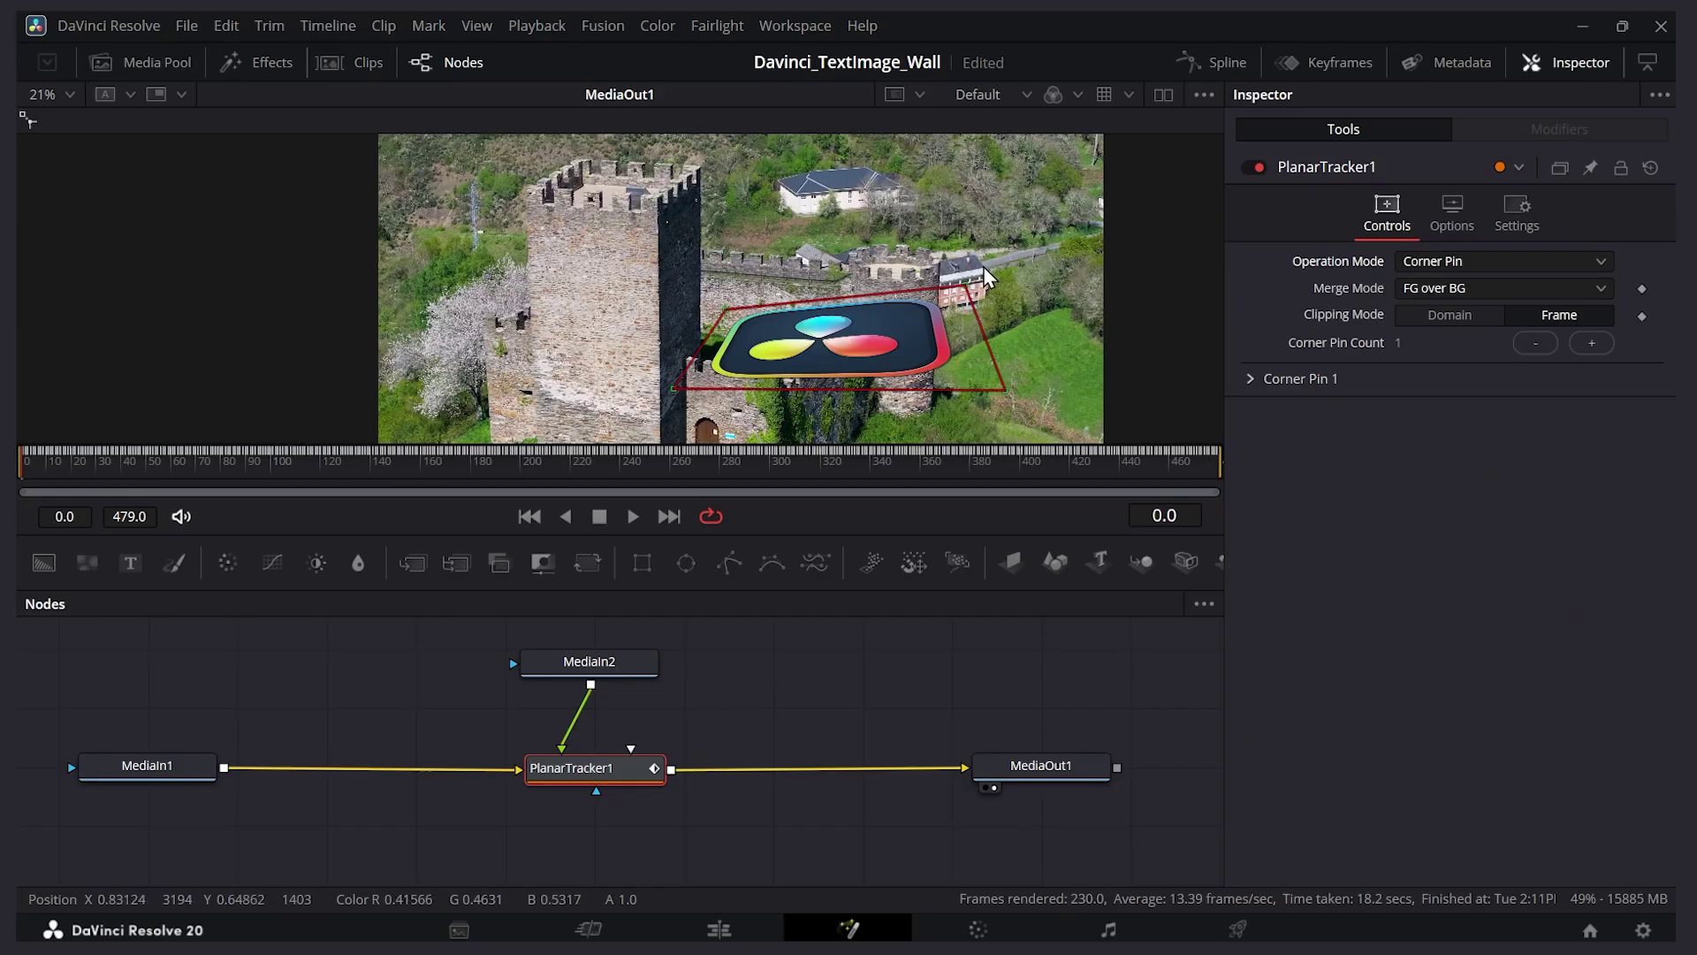
Step: Drag the logo's corner-pin handles onto the tower's left wall and refine the bottom corners
drag(727, 309, 552, 231)
drag(1006, 389, 642, 355)
scroll(566, 261, up, 3)
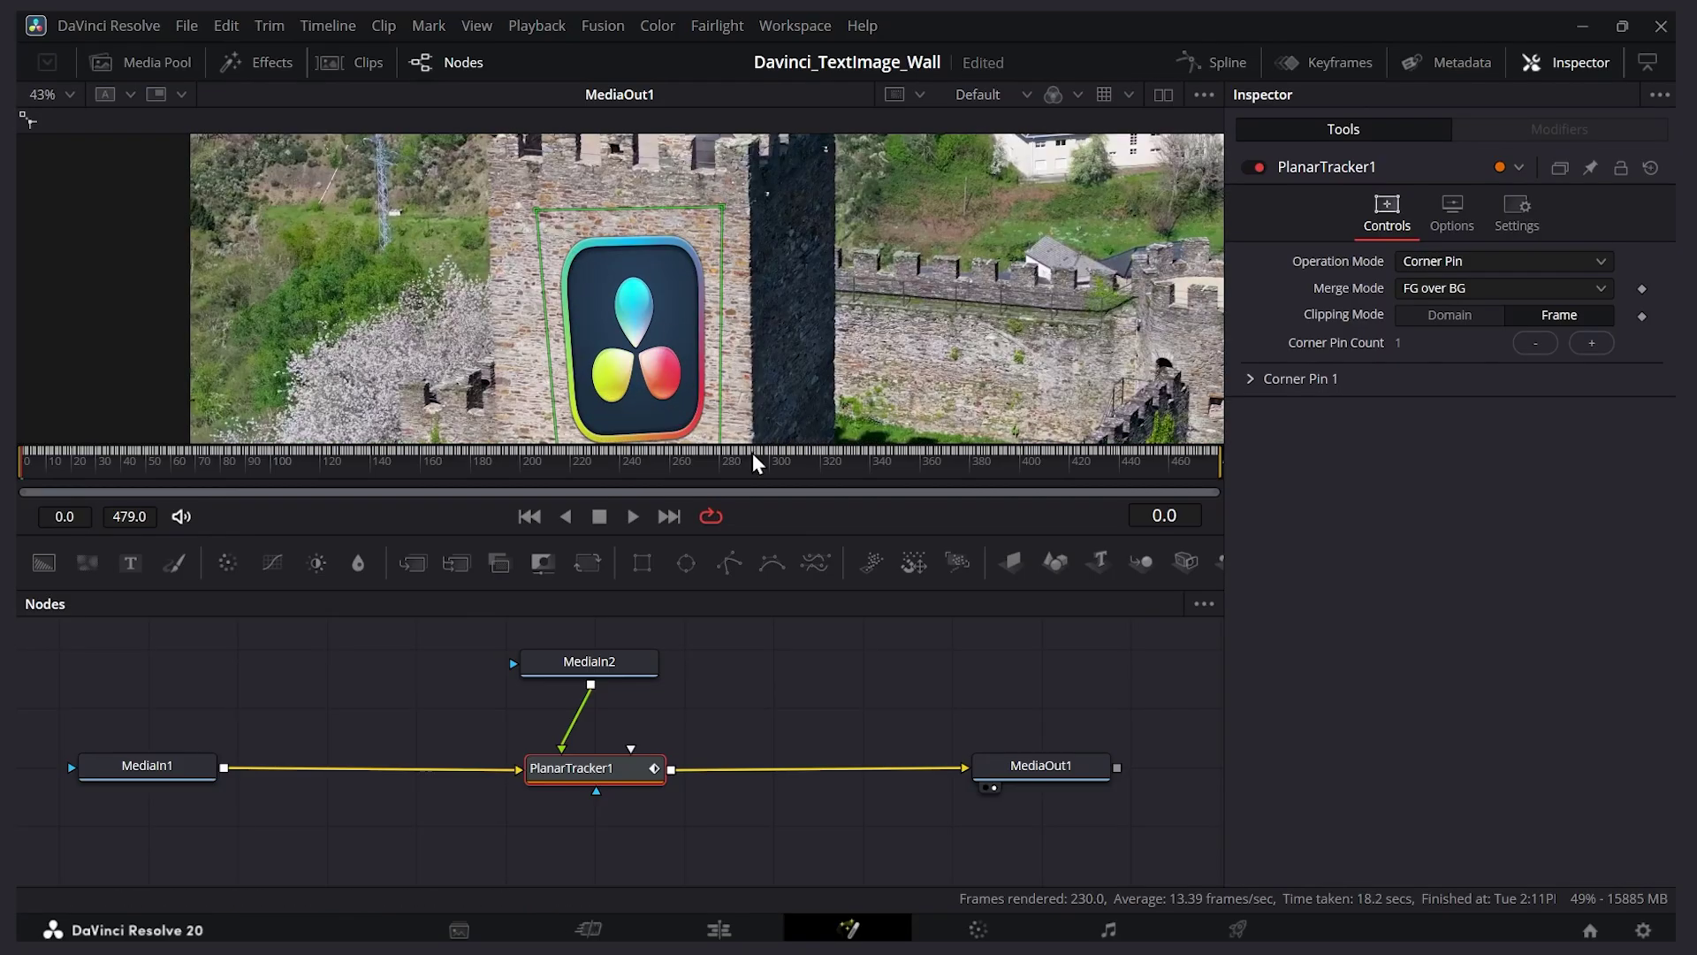
drag(777, 536, 777, 641)
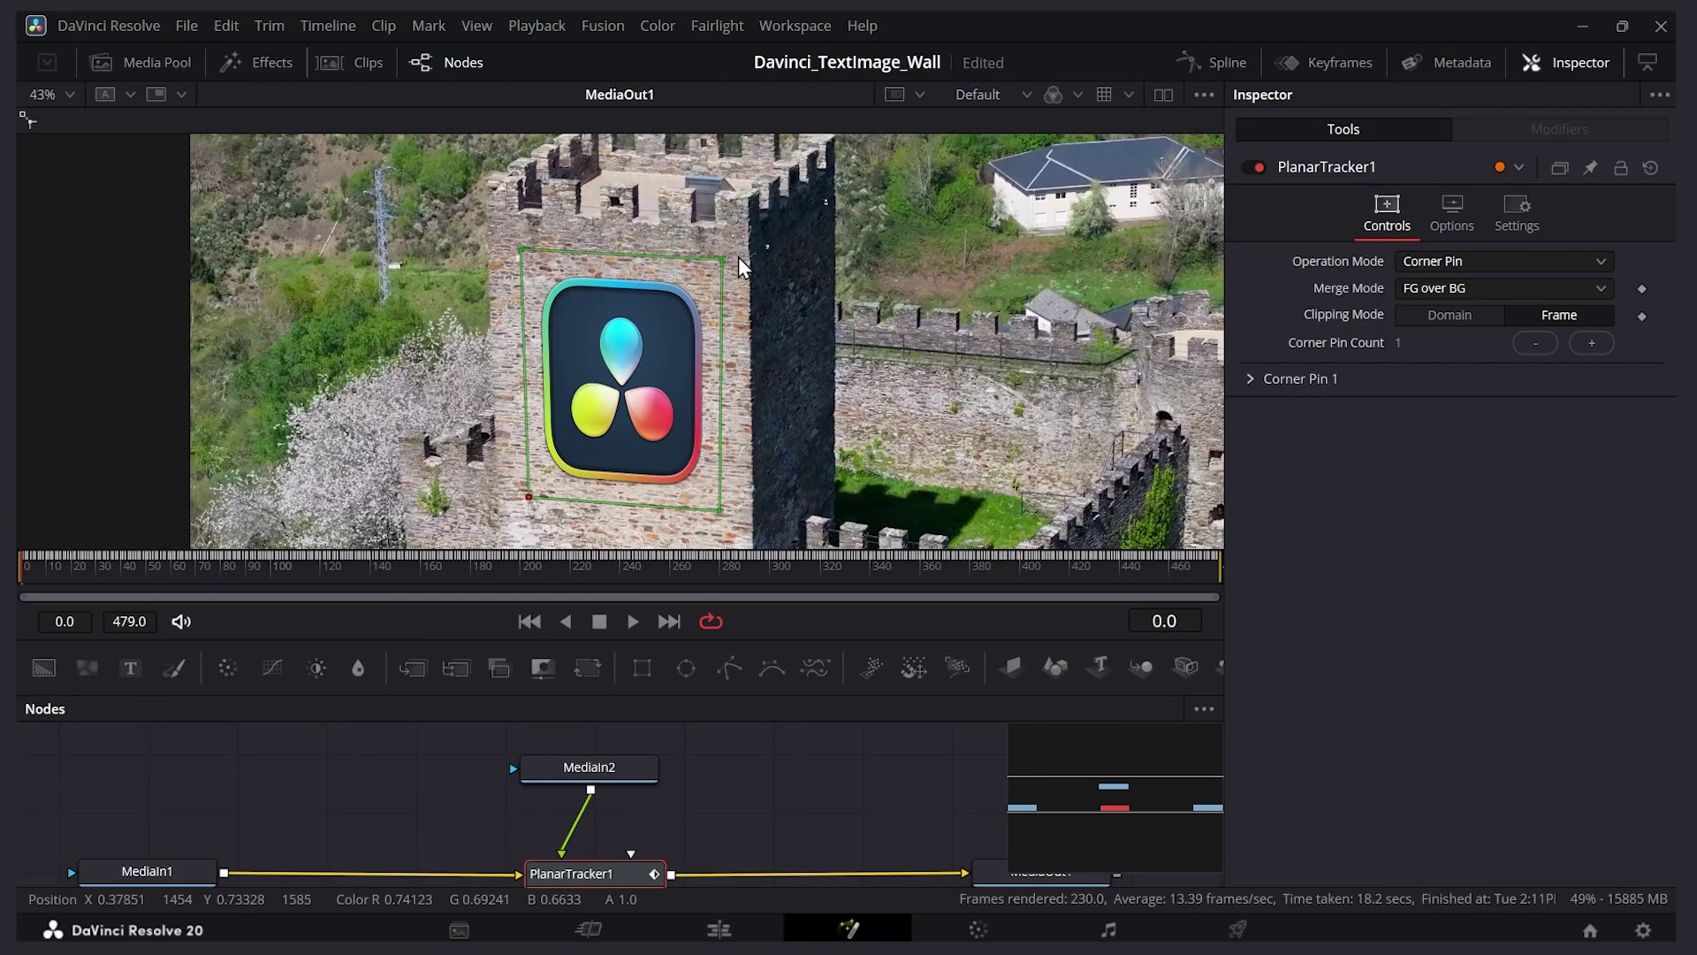
drag(729, 514, 728, 507)
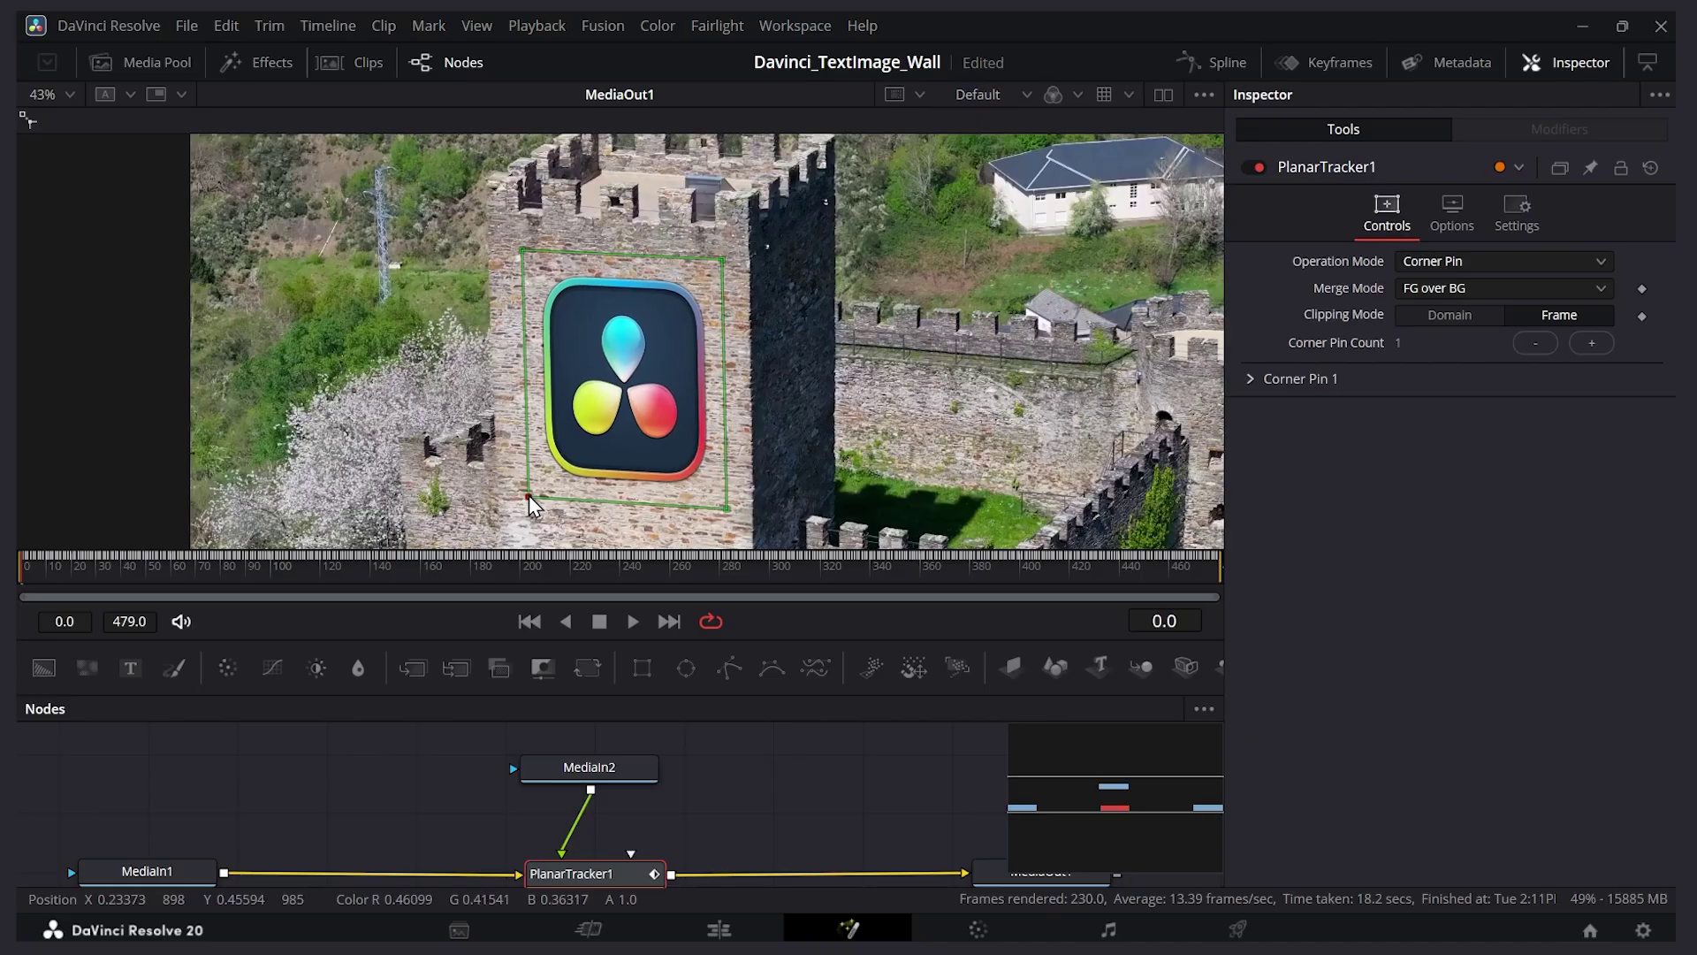
drag(528, 495, 525, 501)
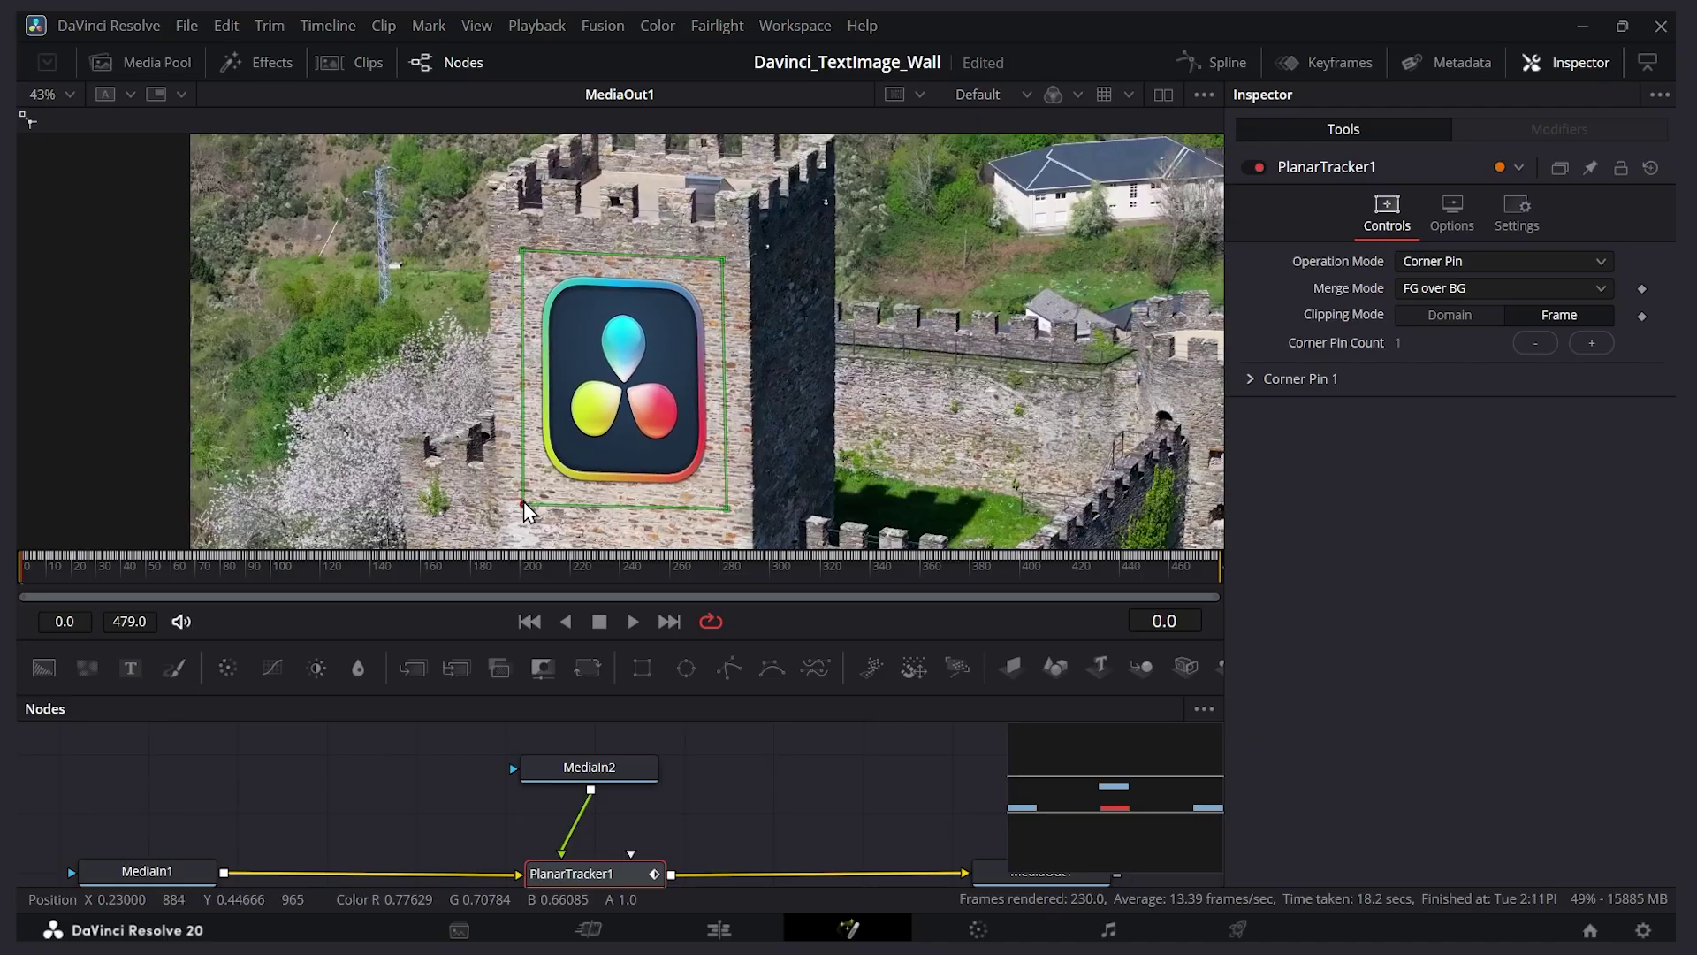
drag(727, 509, 720, 523)
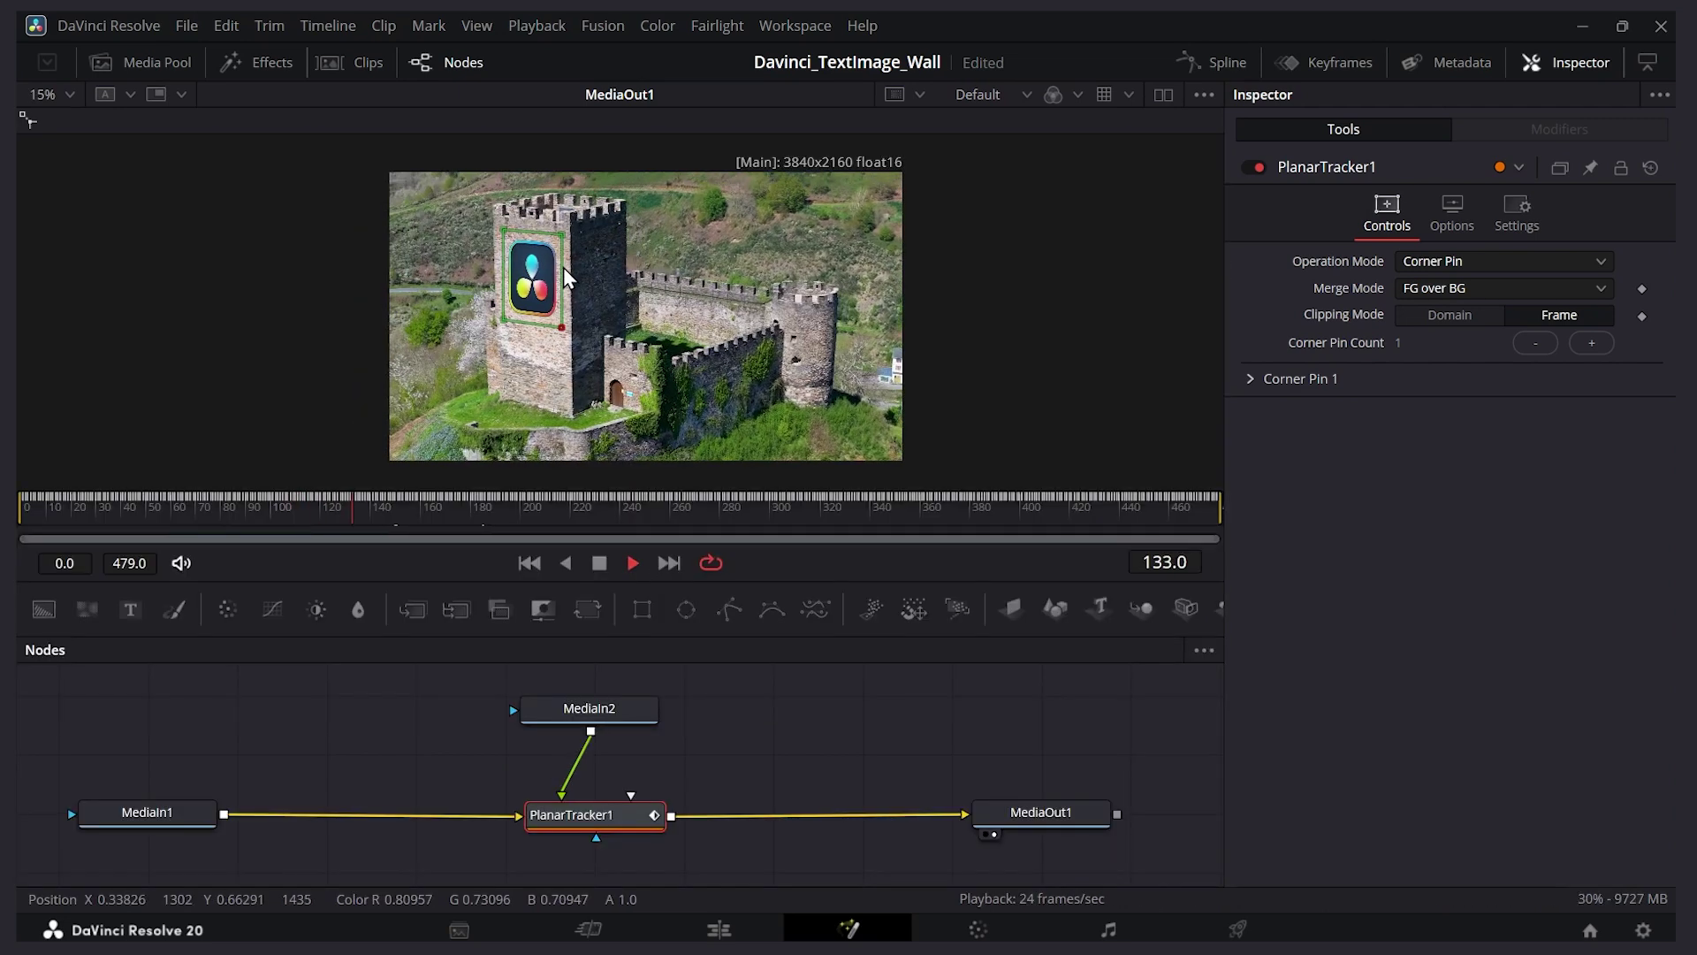
click(598, 563)
click(719, 929)
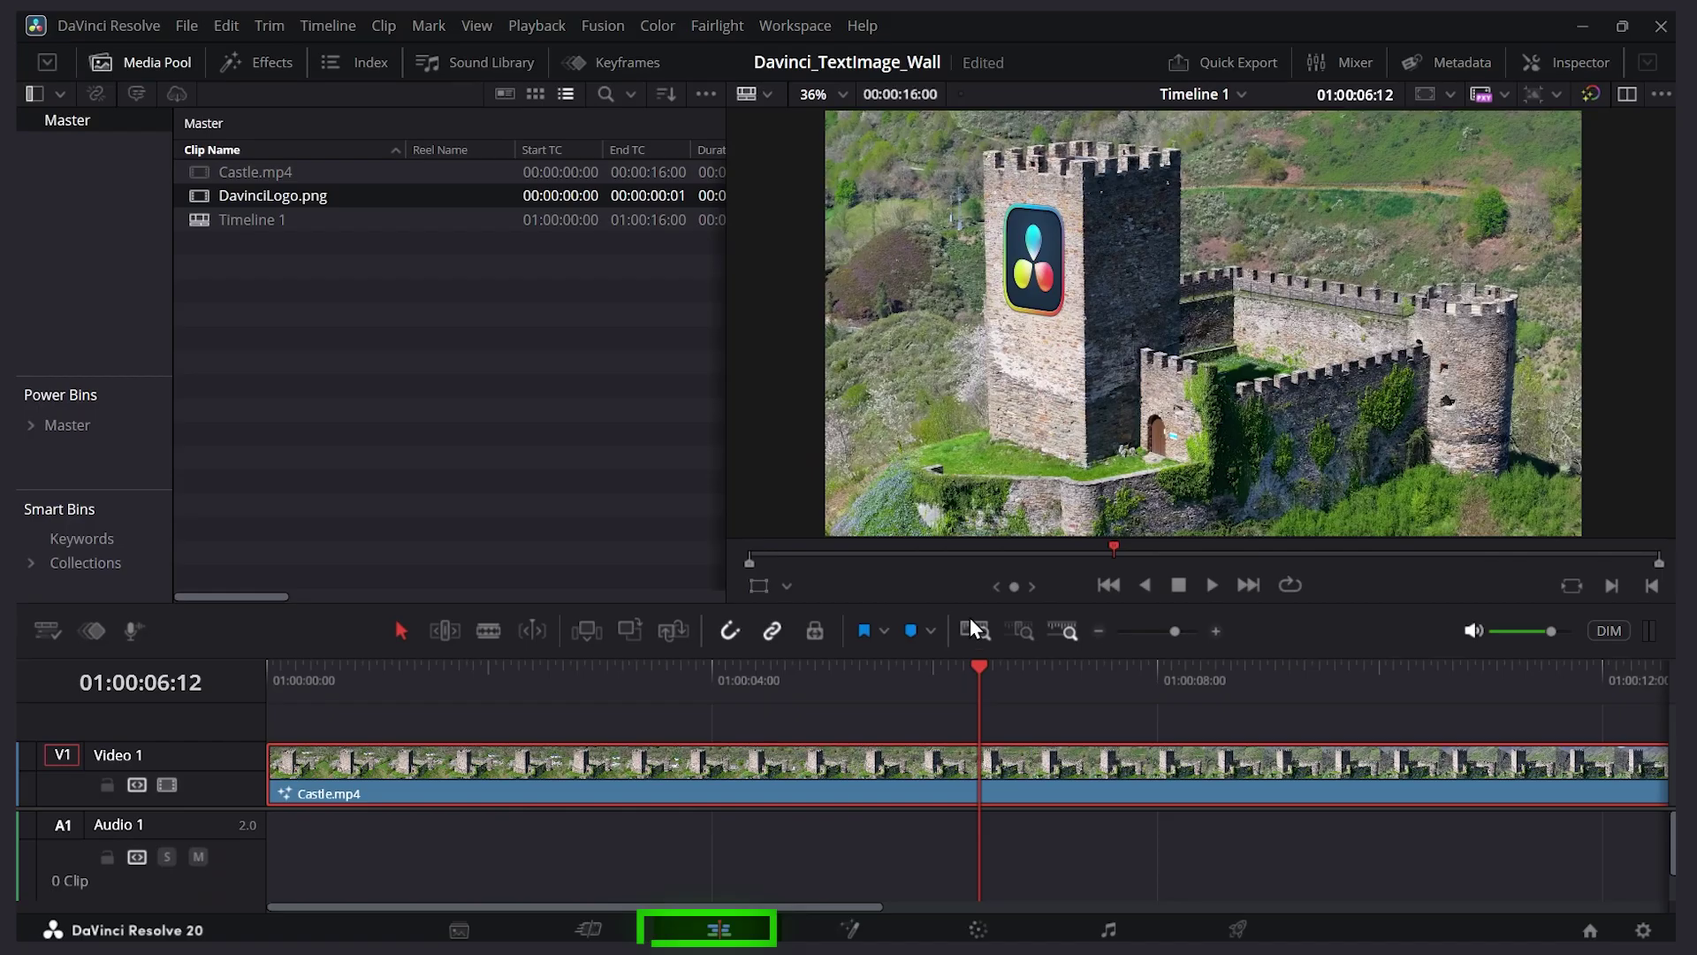
click(946, 561)
click(1211, 586)
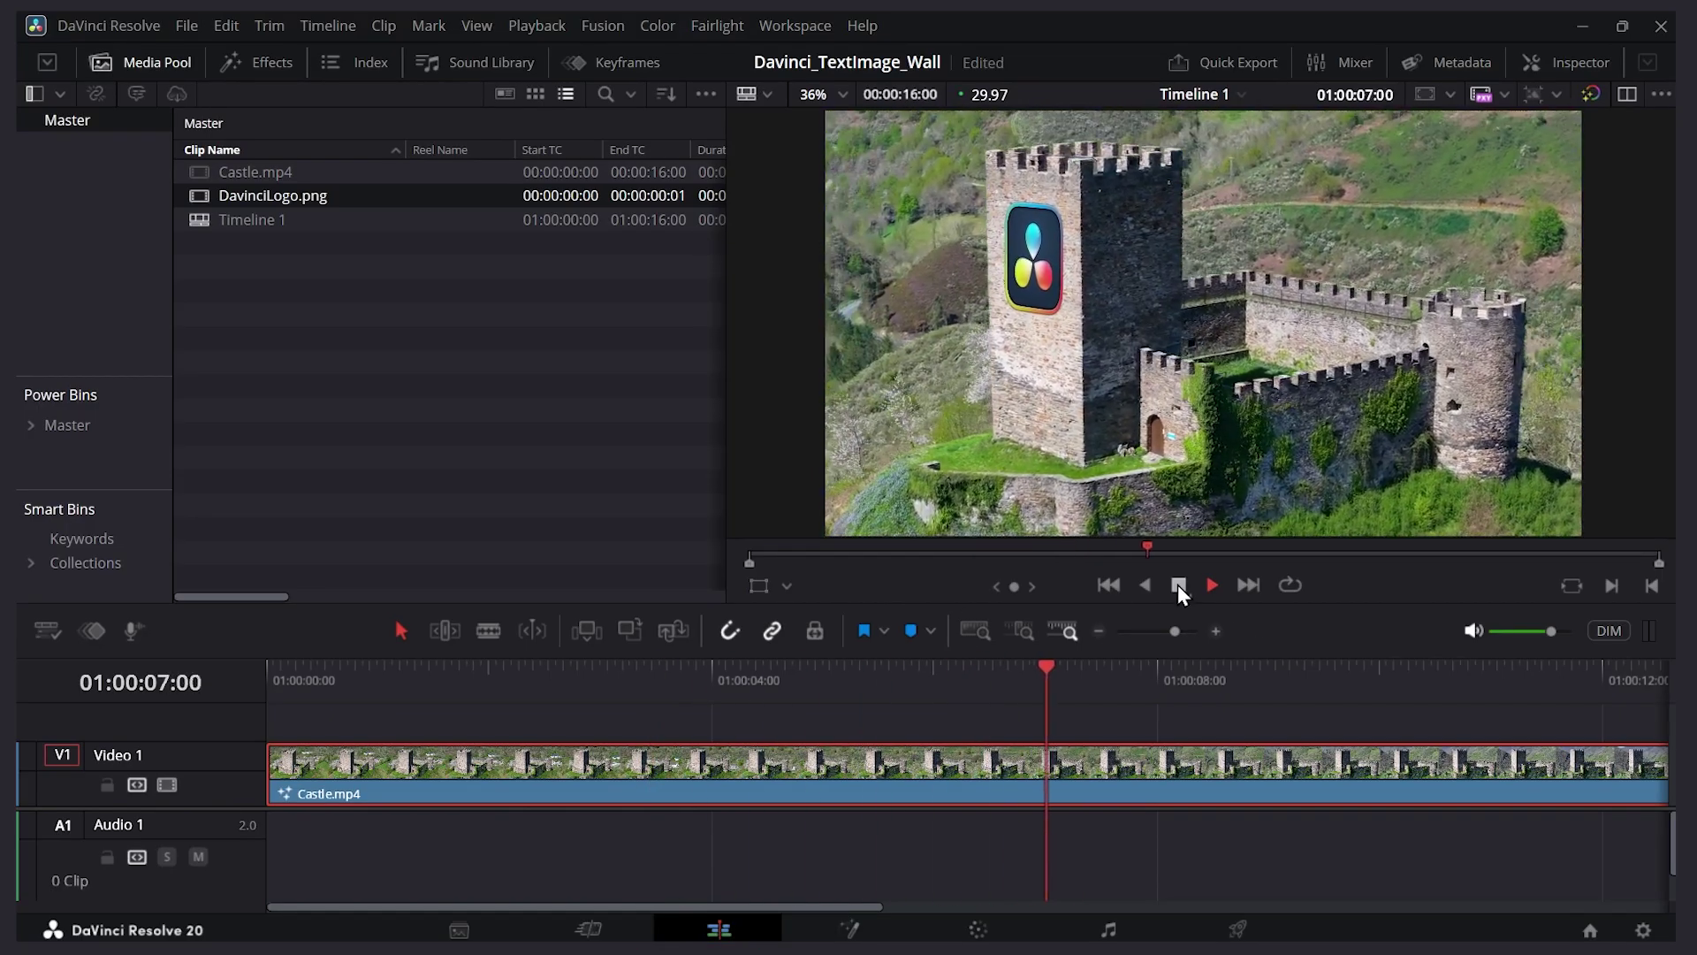
click(1177, 585)
click(852, 929)
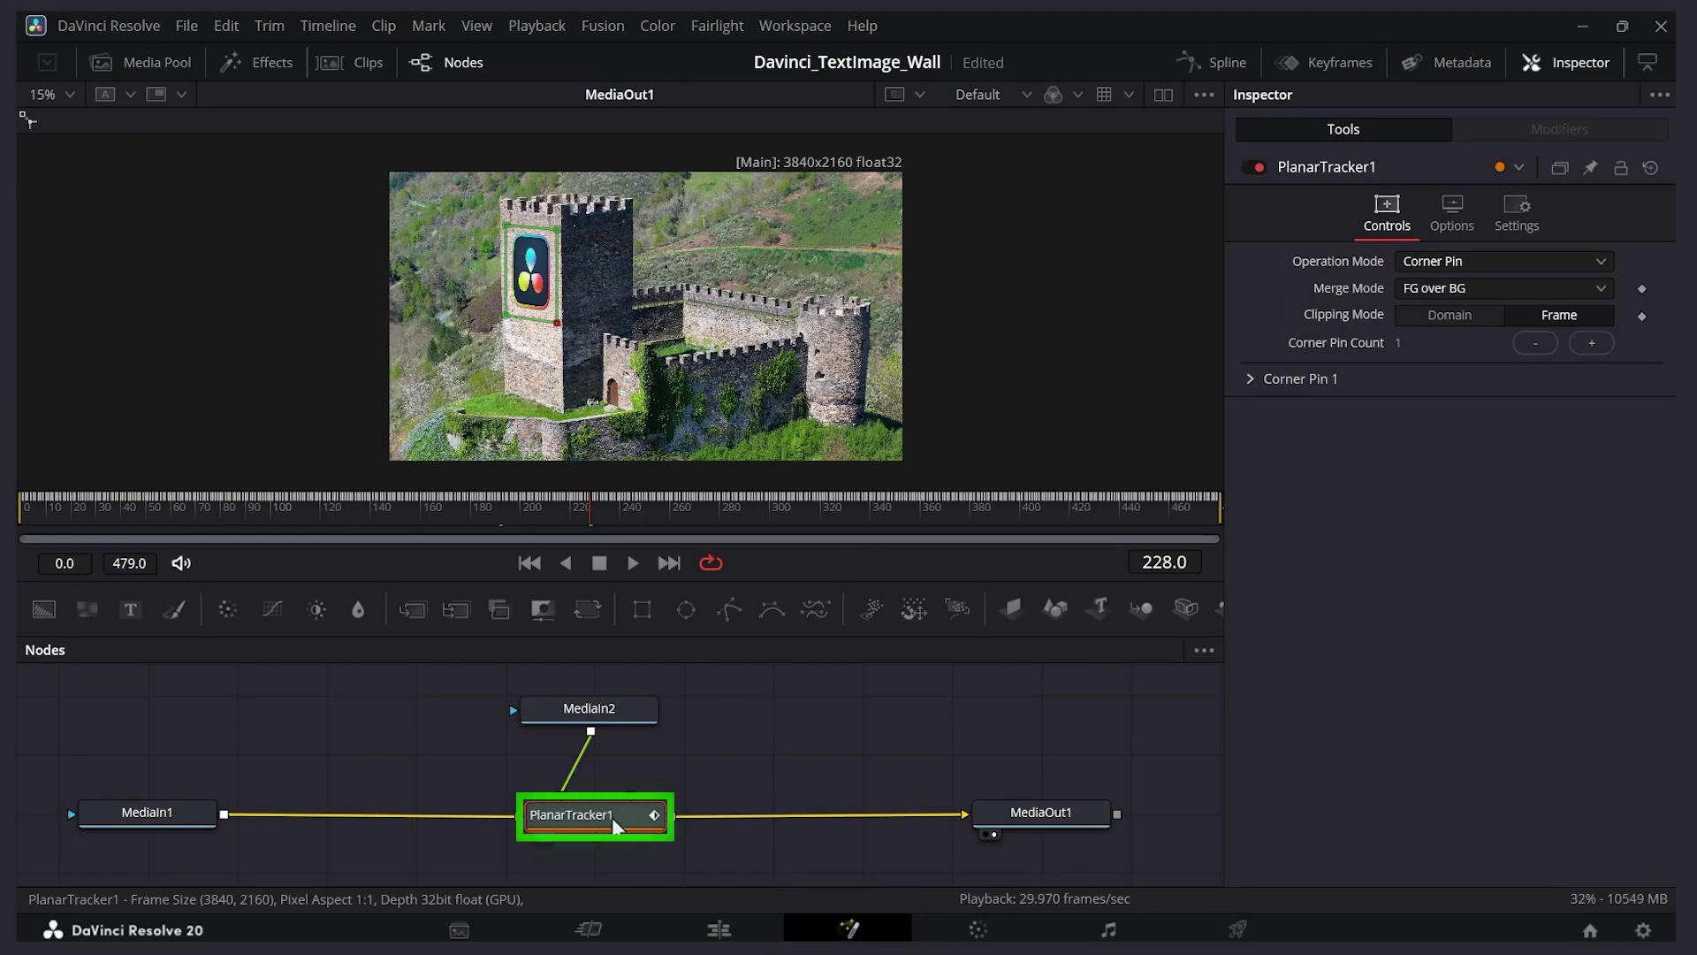
Step: Set Corner Pin 1's Apply Mode to Multiply
click(1299, 378)
click(1467, 492)
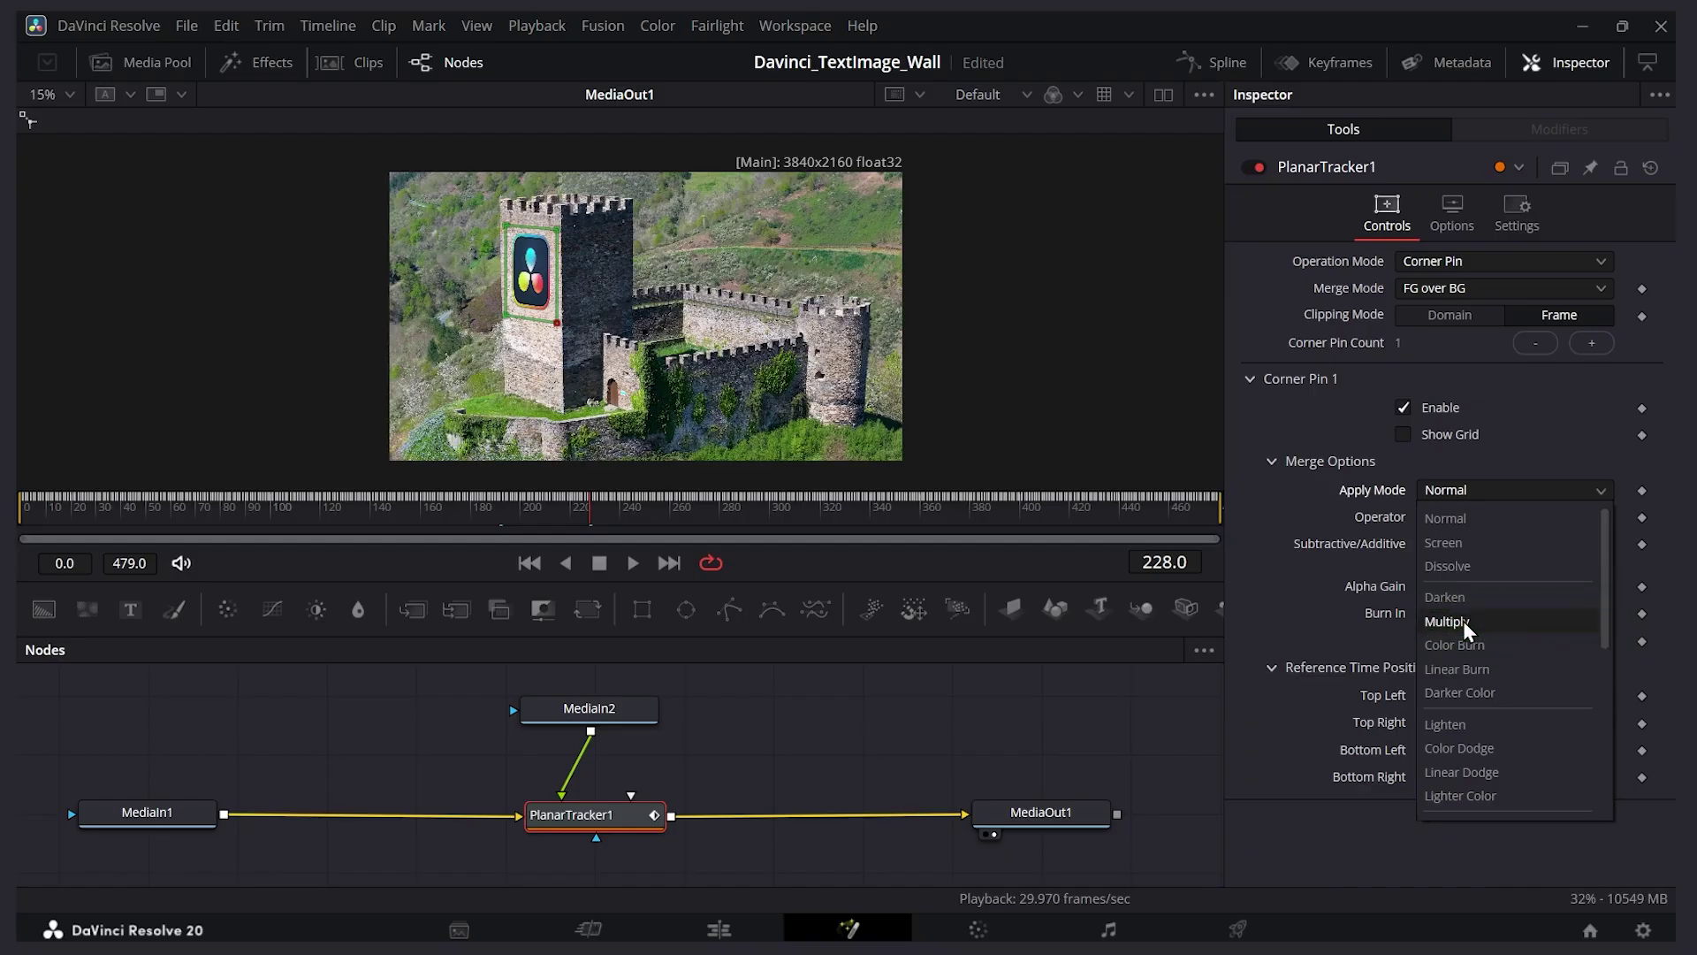
click(1464, 623)
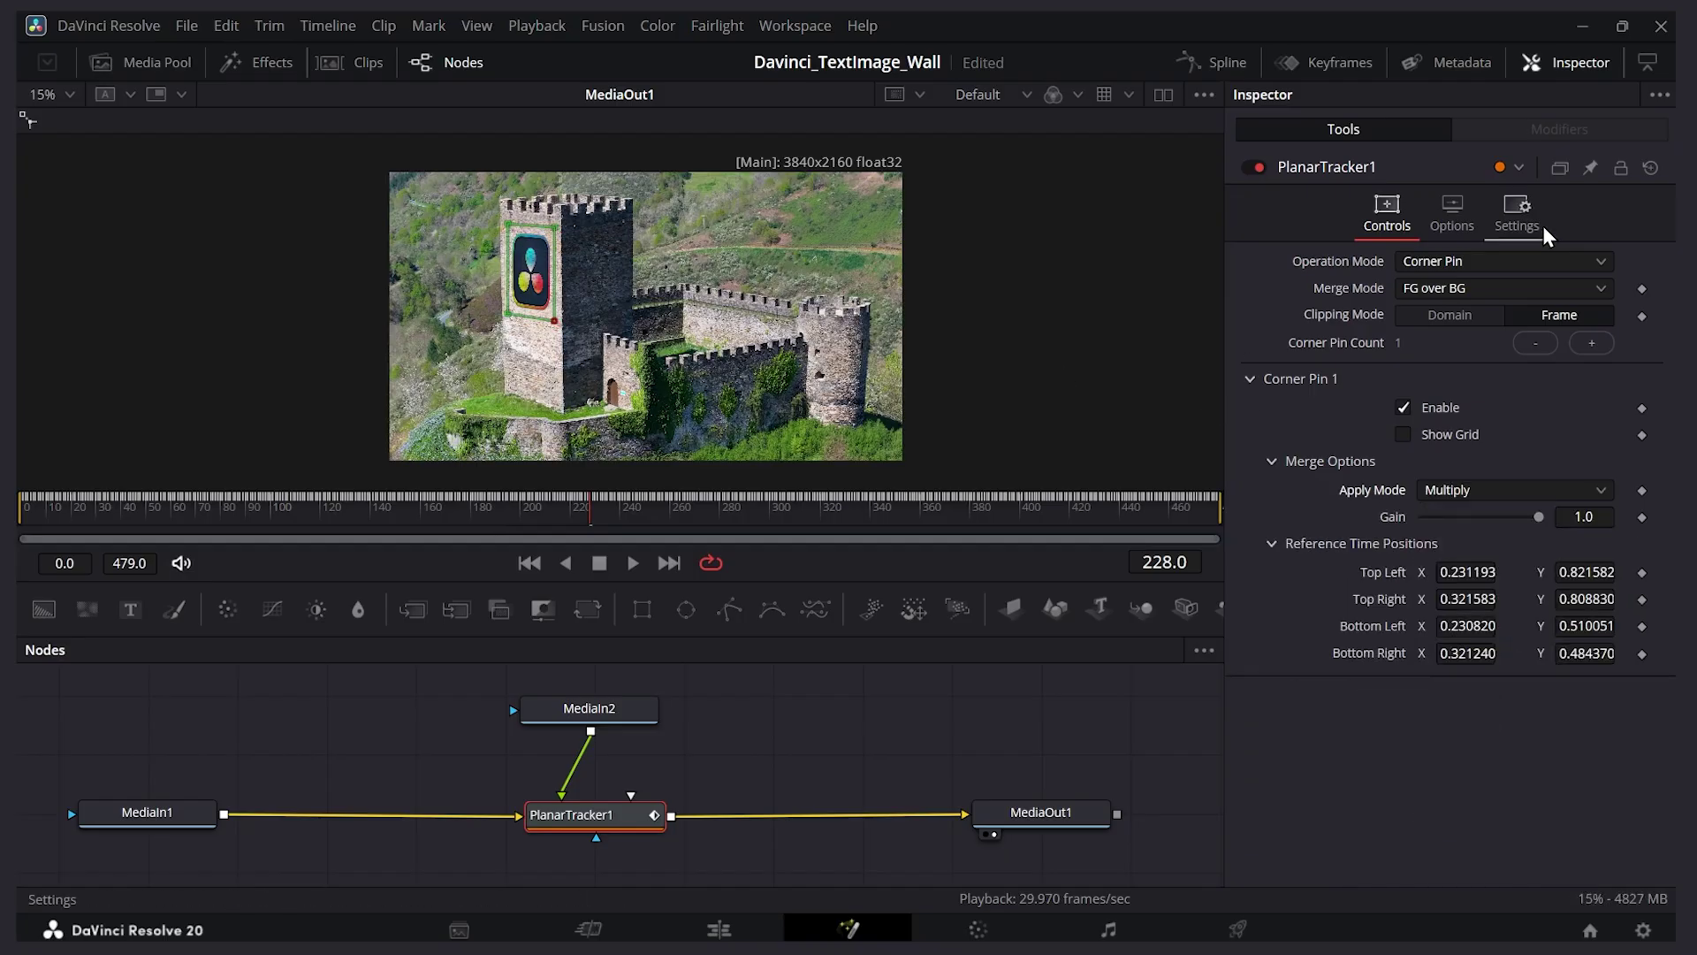
Step: Lower PlanarTracker1's Blend in the Settings tab to about 0.827
click(1517, 212)
drag(1538, 288, 1515, 287)
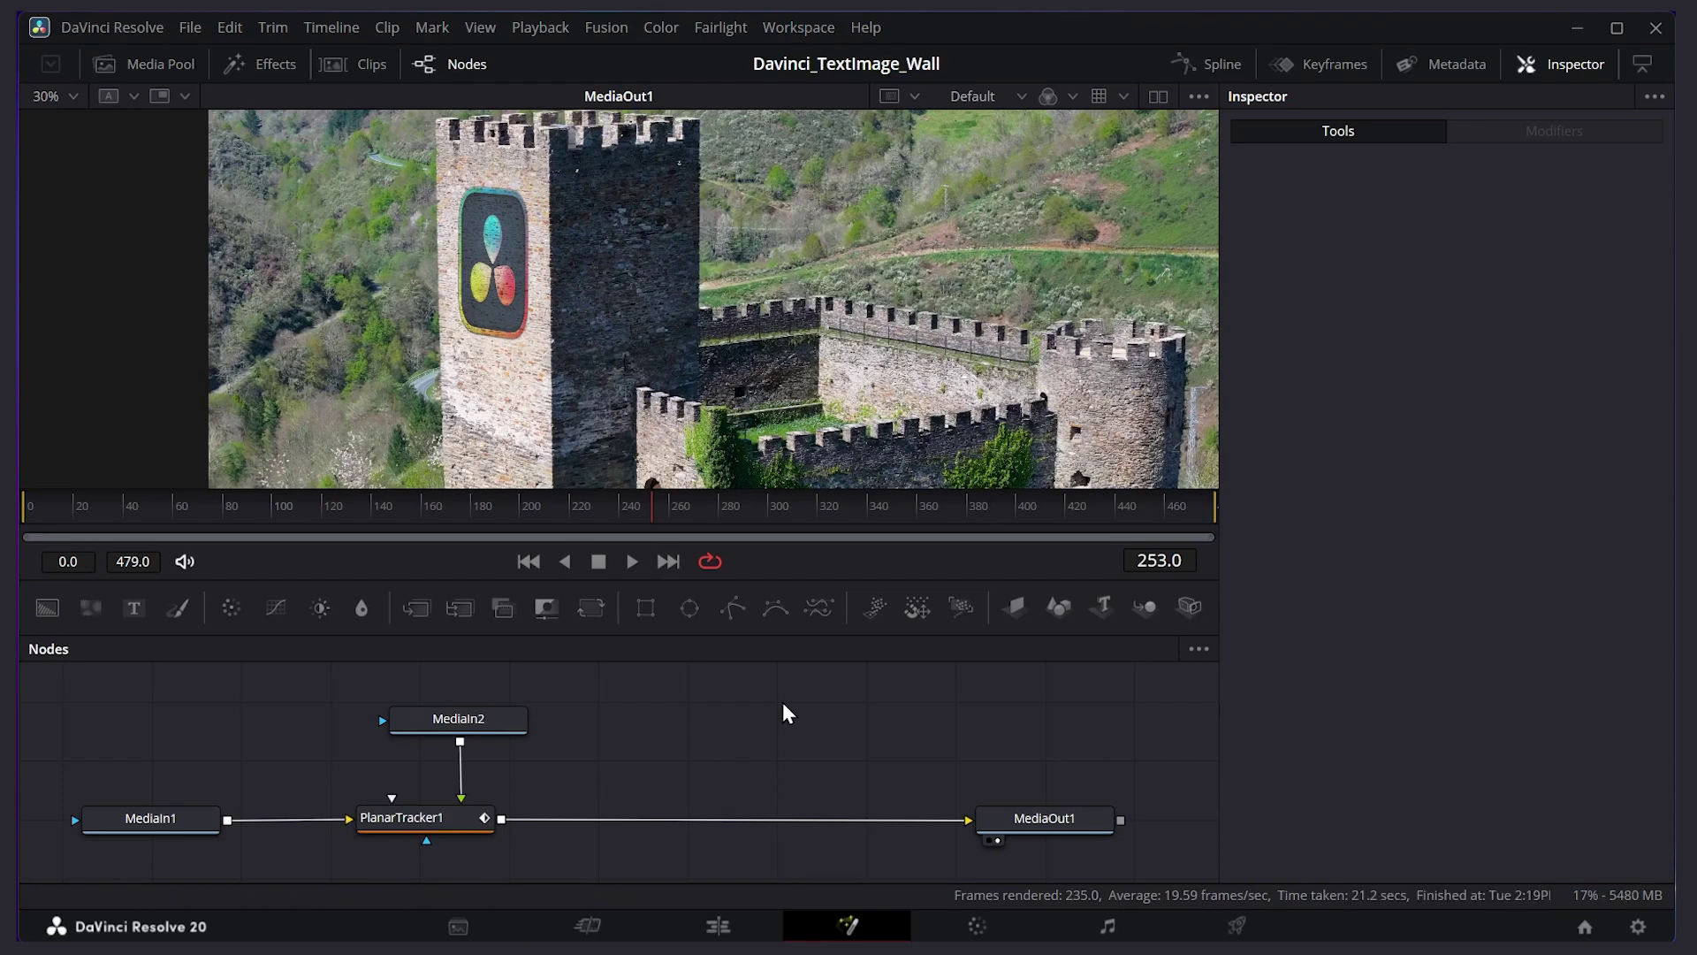
key(shift+space)
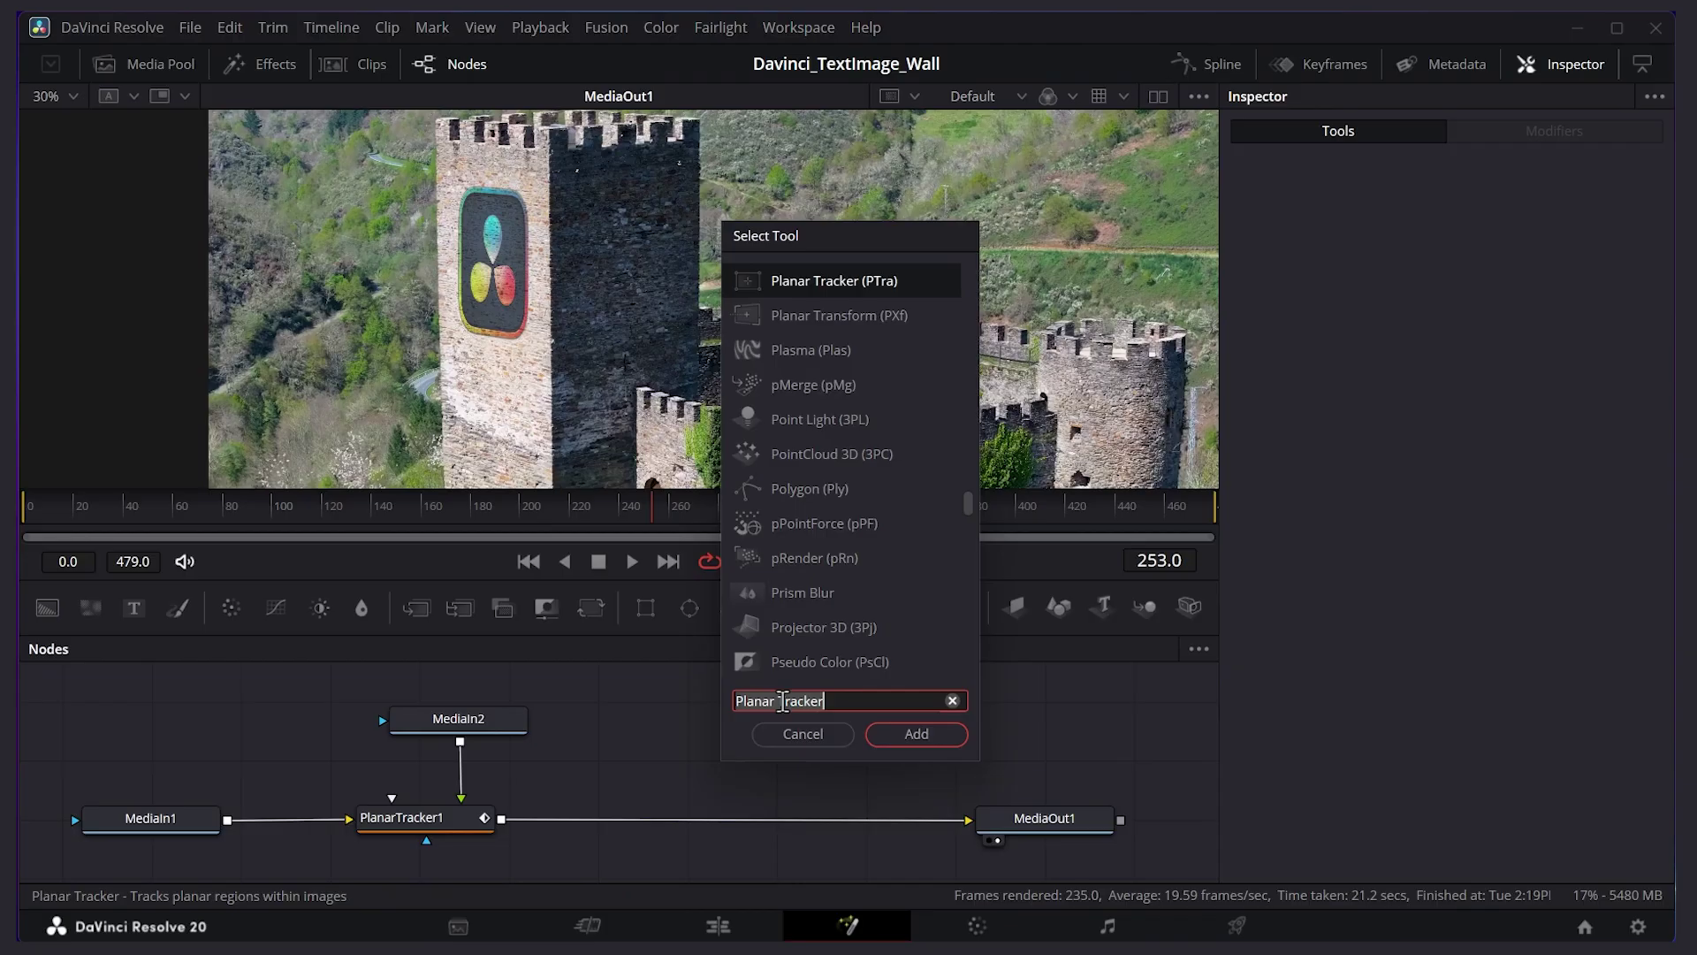
Step: Insert a second planar tracker after PlanarTracker1, set to Hybrid Point/Area, near frame 253
click(917, 734)
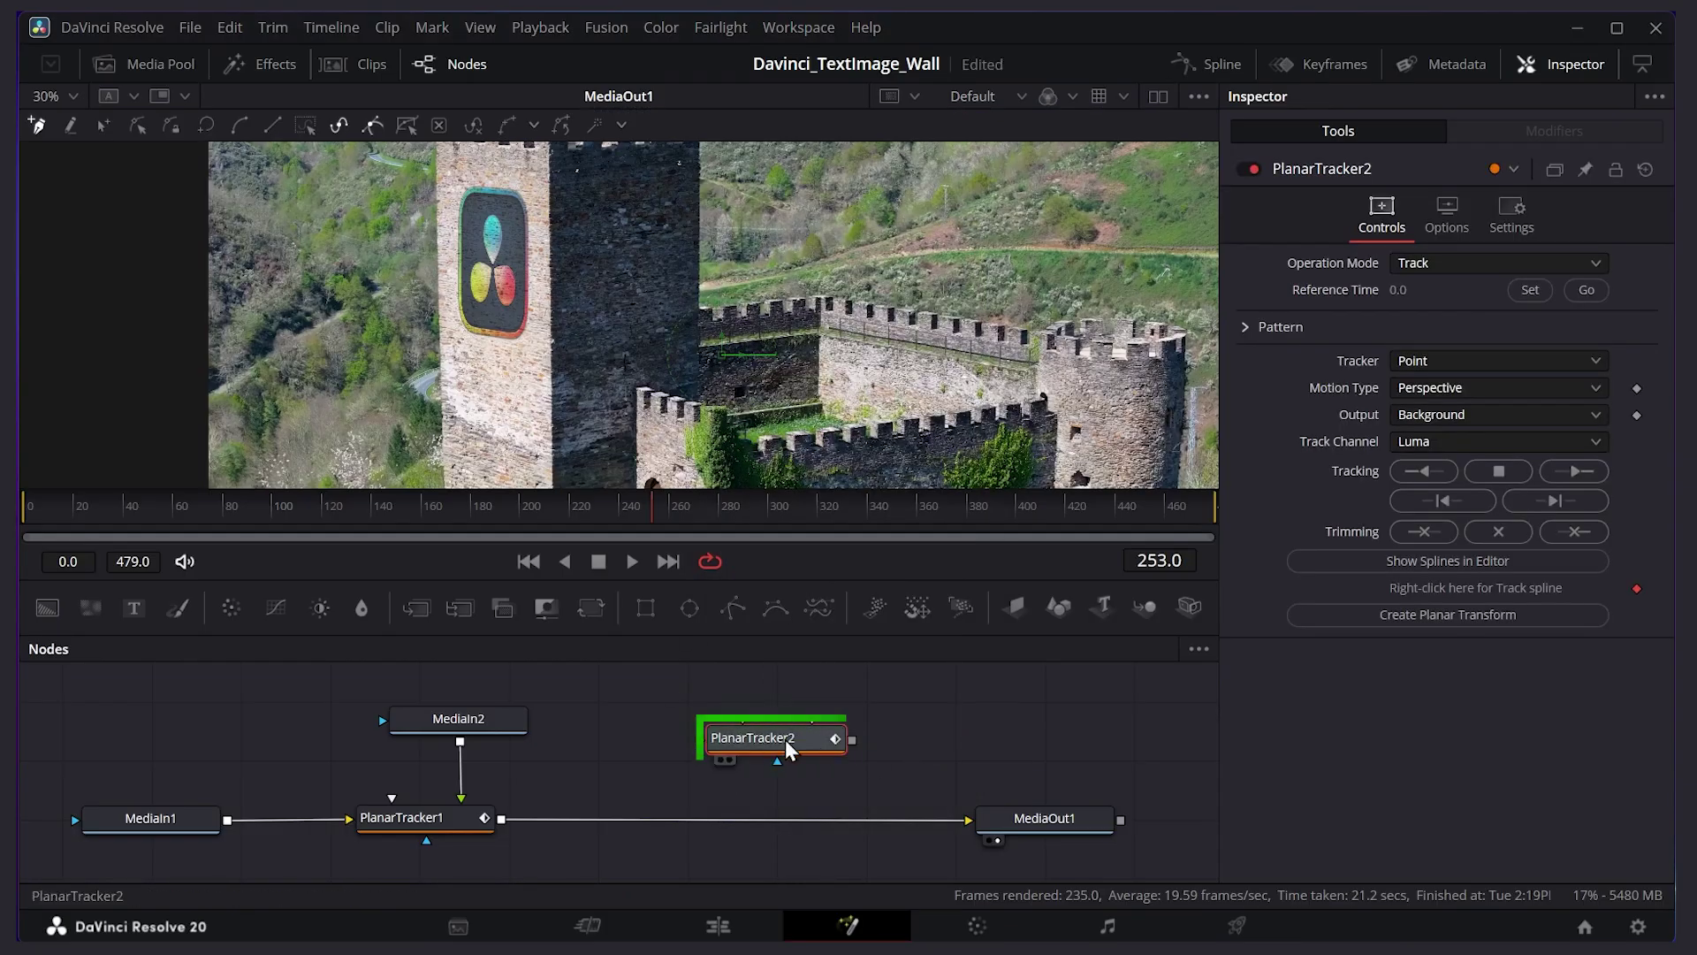
drag(789, 753, 771, 818)
mouse_move(649, 508)
mouse_down()
mouse_move(636, 520)
mouse_move(655, 530)
mouse_up()
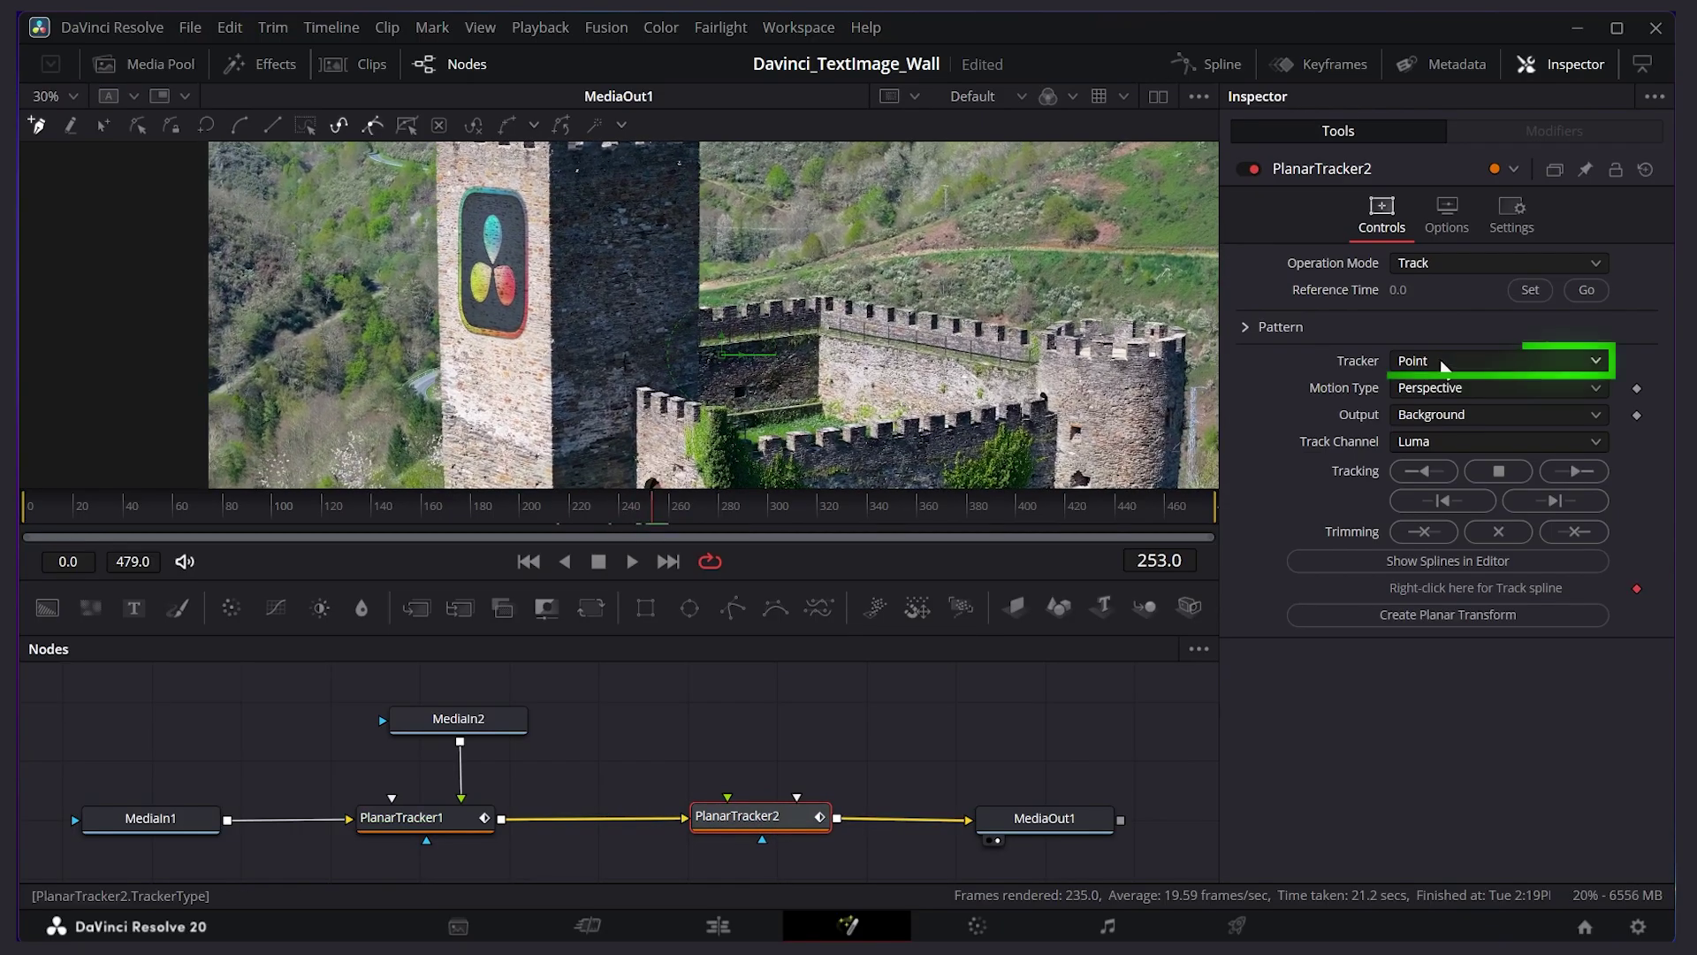
click(1470, 363)
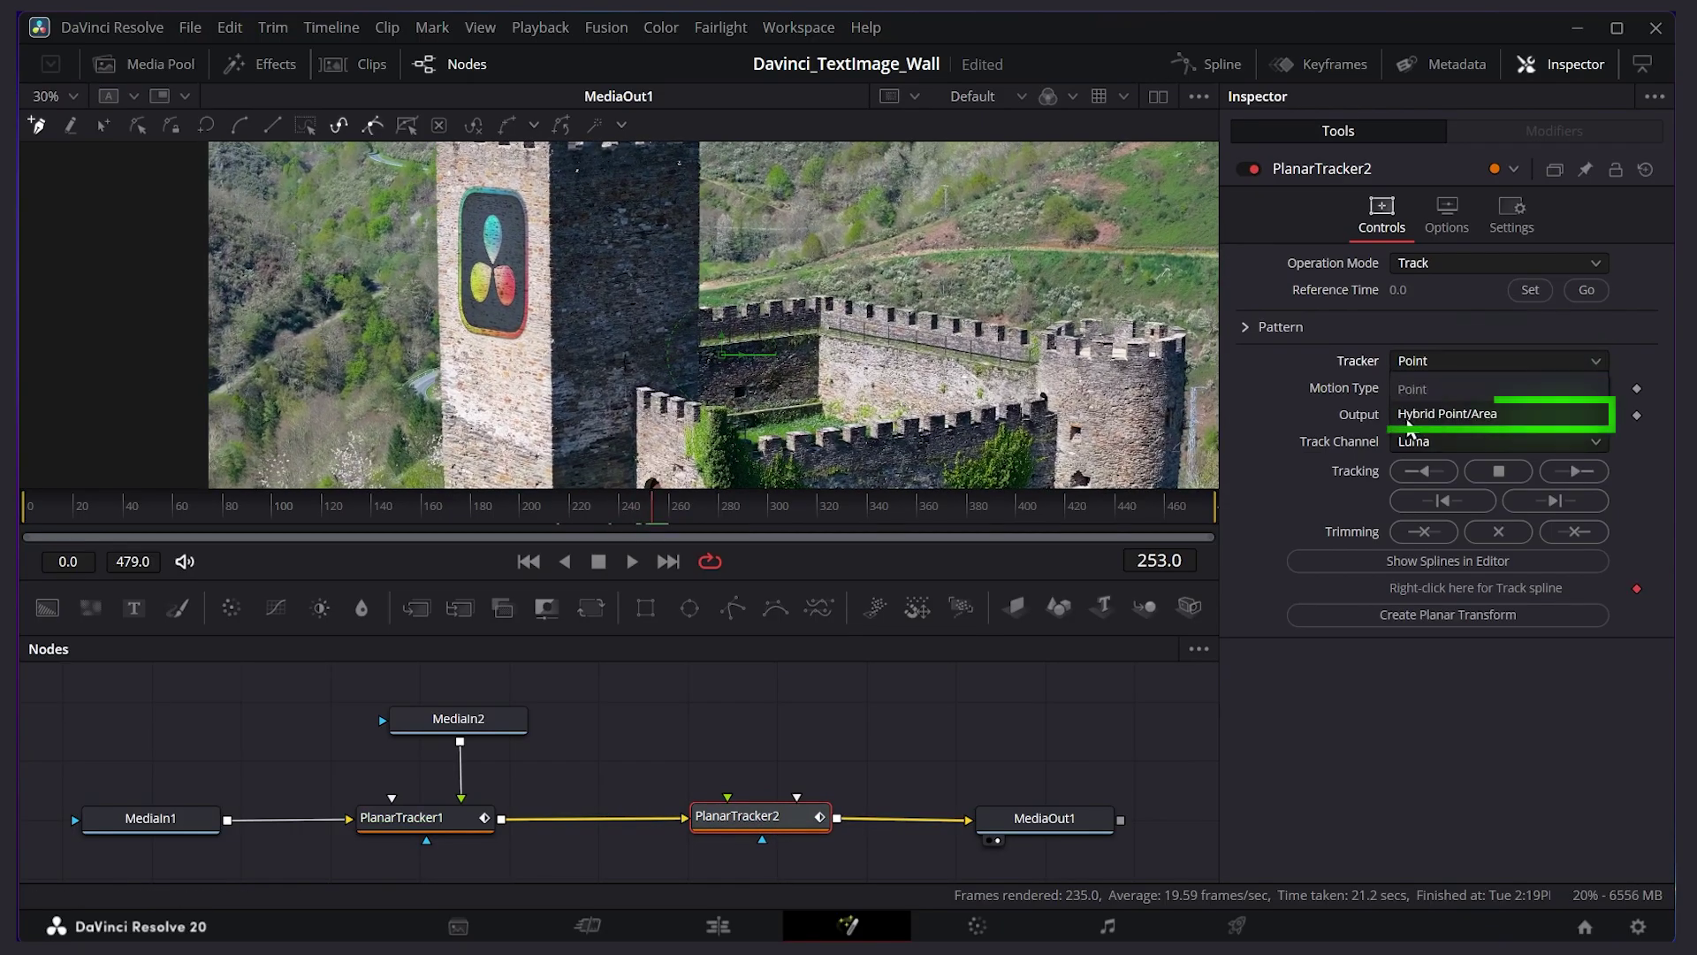
click(1469, 416)
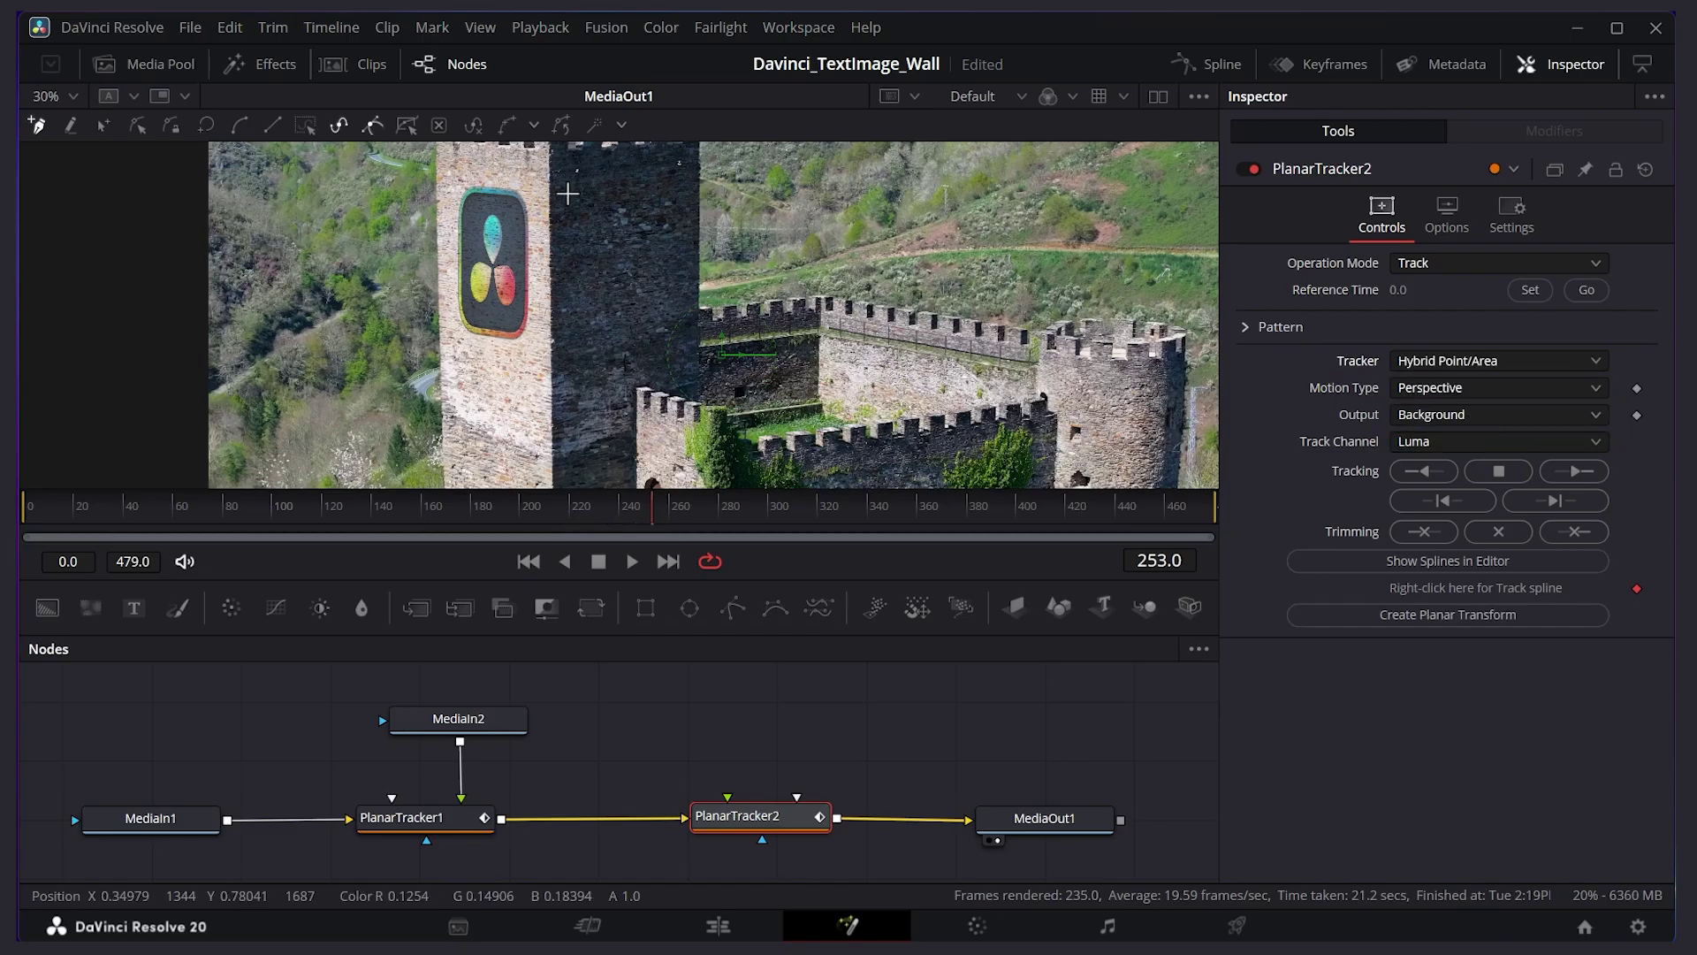
Step: Outline the tower's shaded right wall and set frame 253 as reference time
click(680, 184)
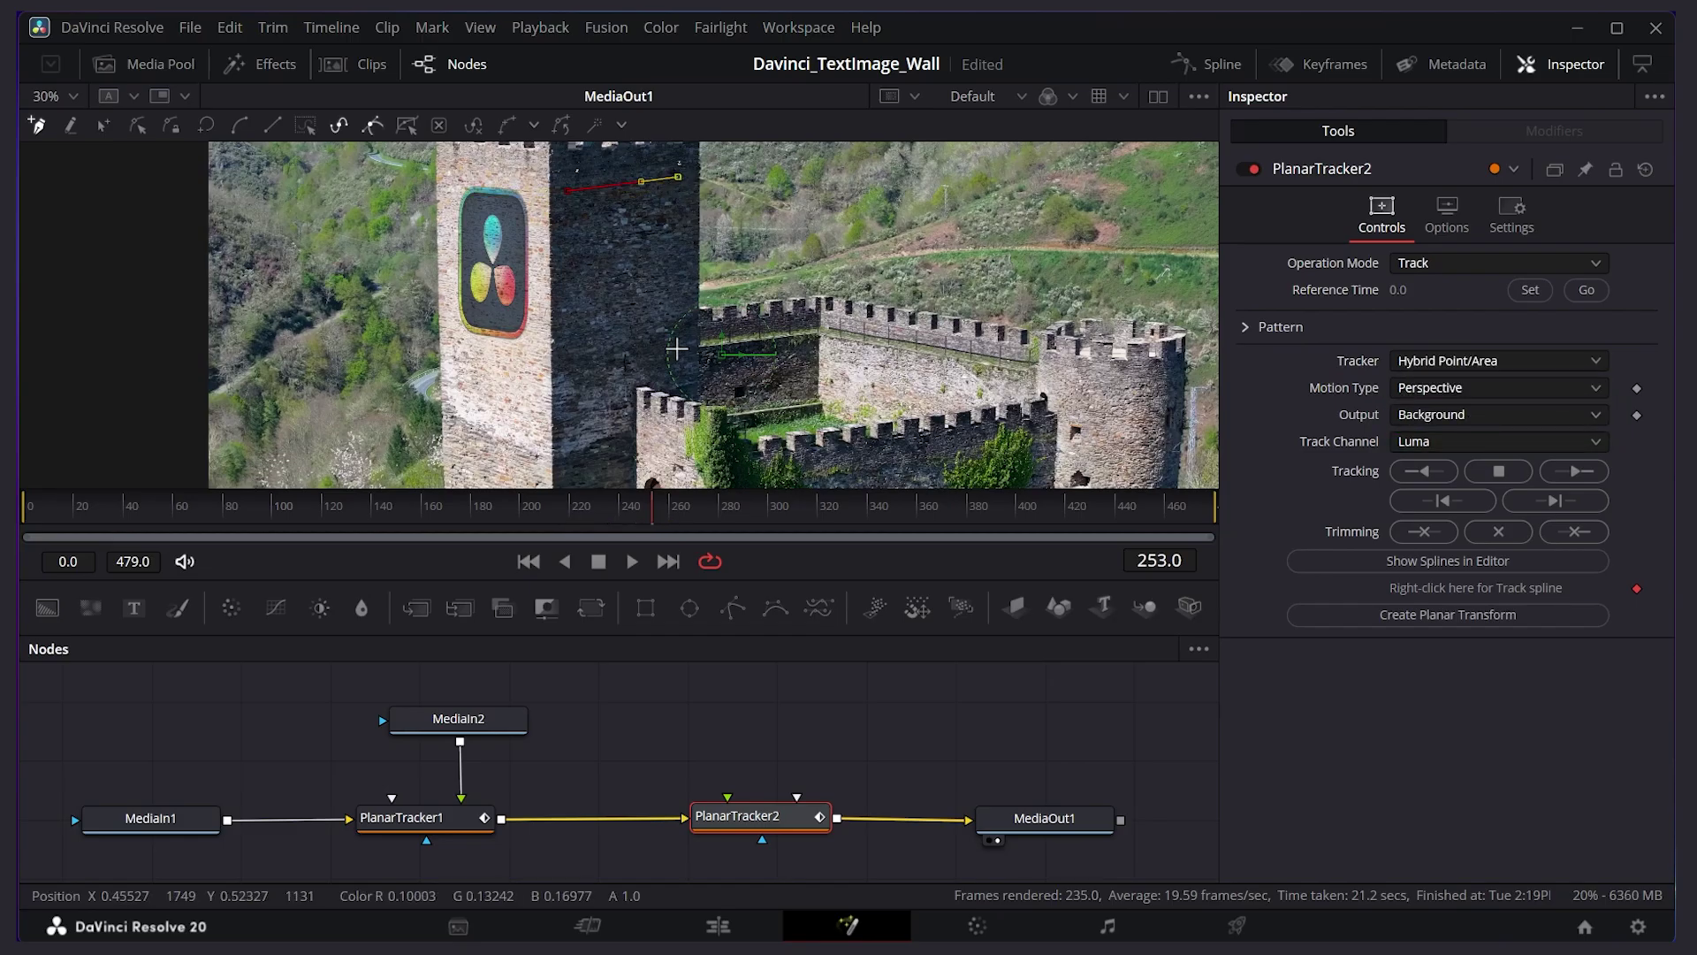
click(567, 382)
click(566, 190)
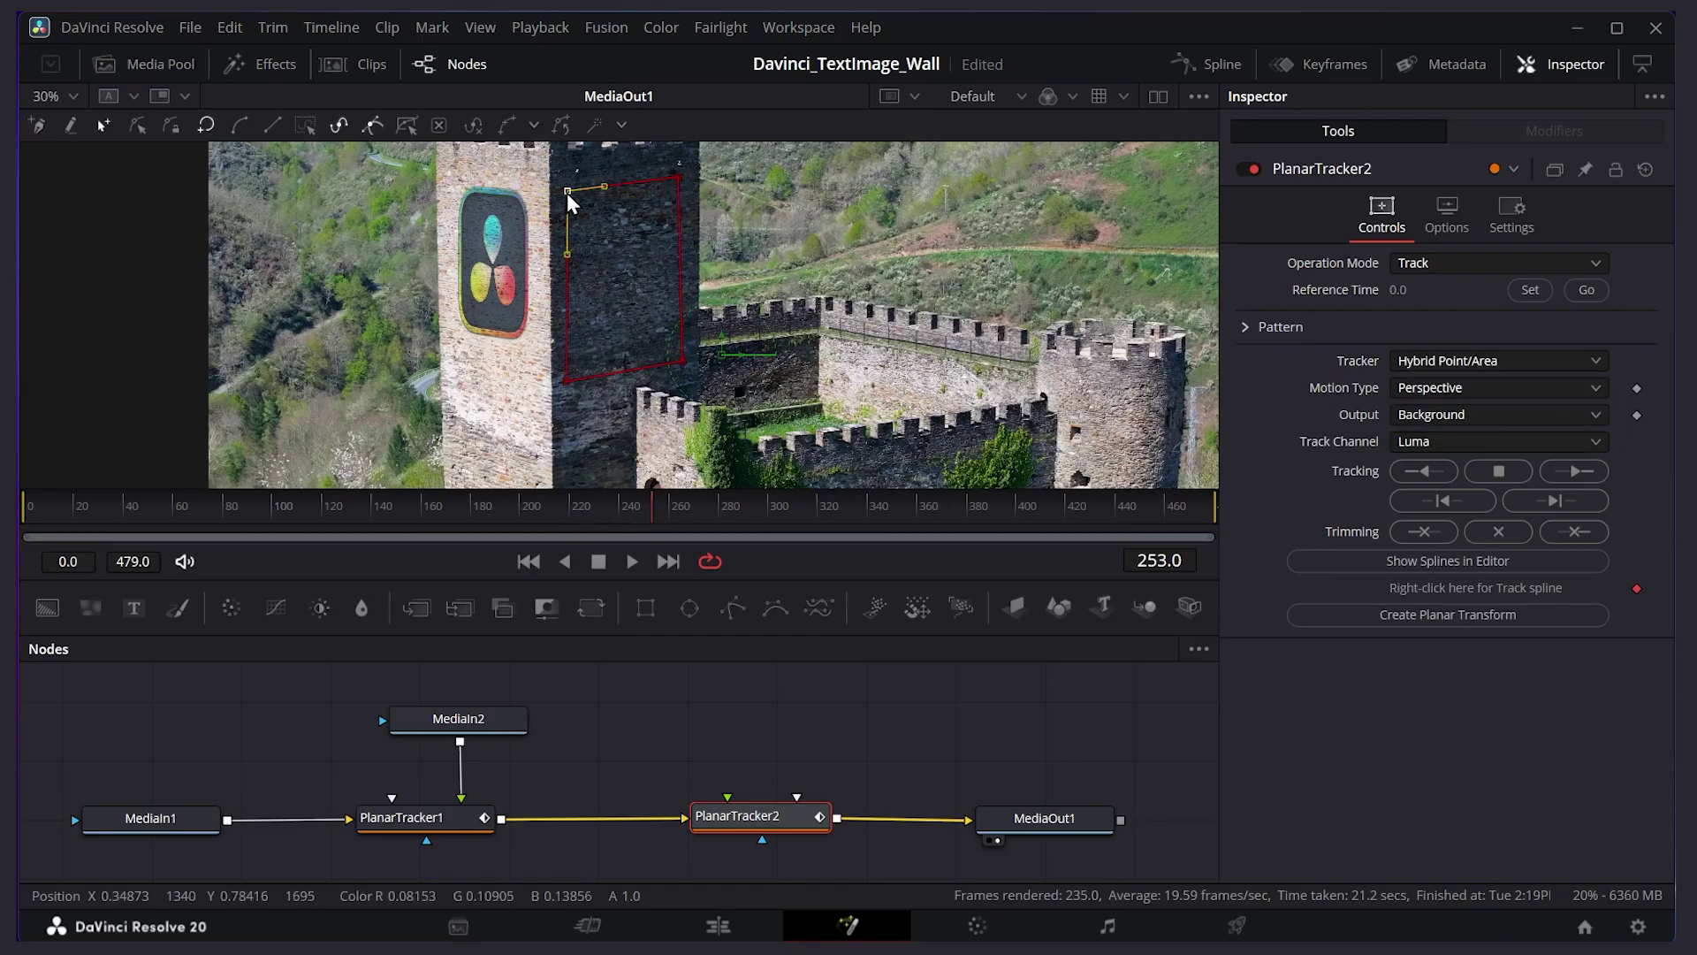
click(1531, 291)
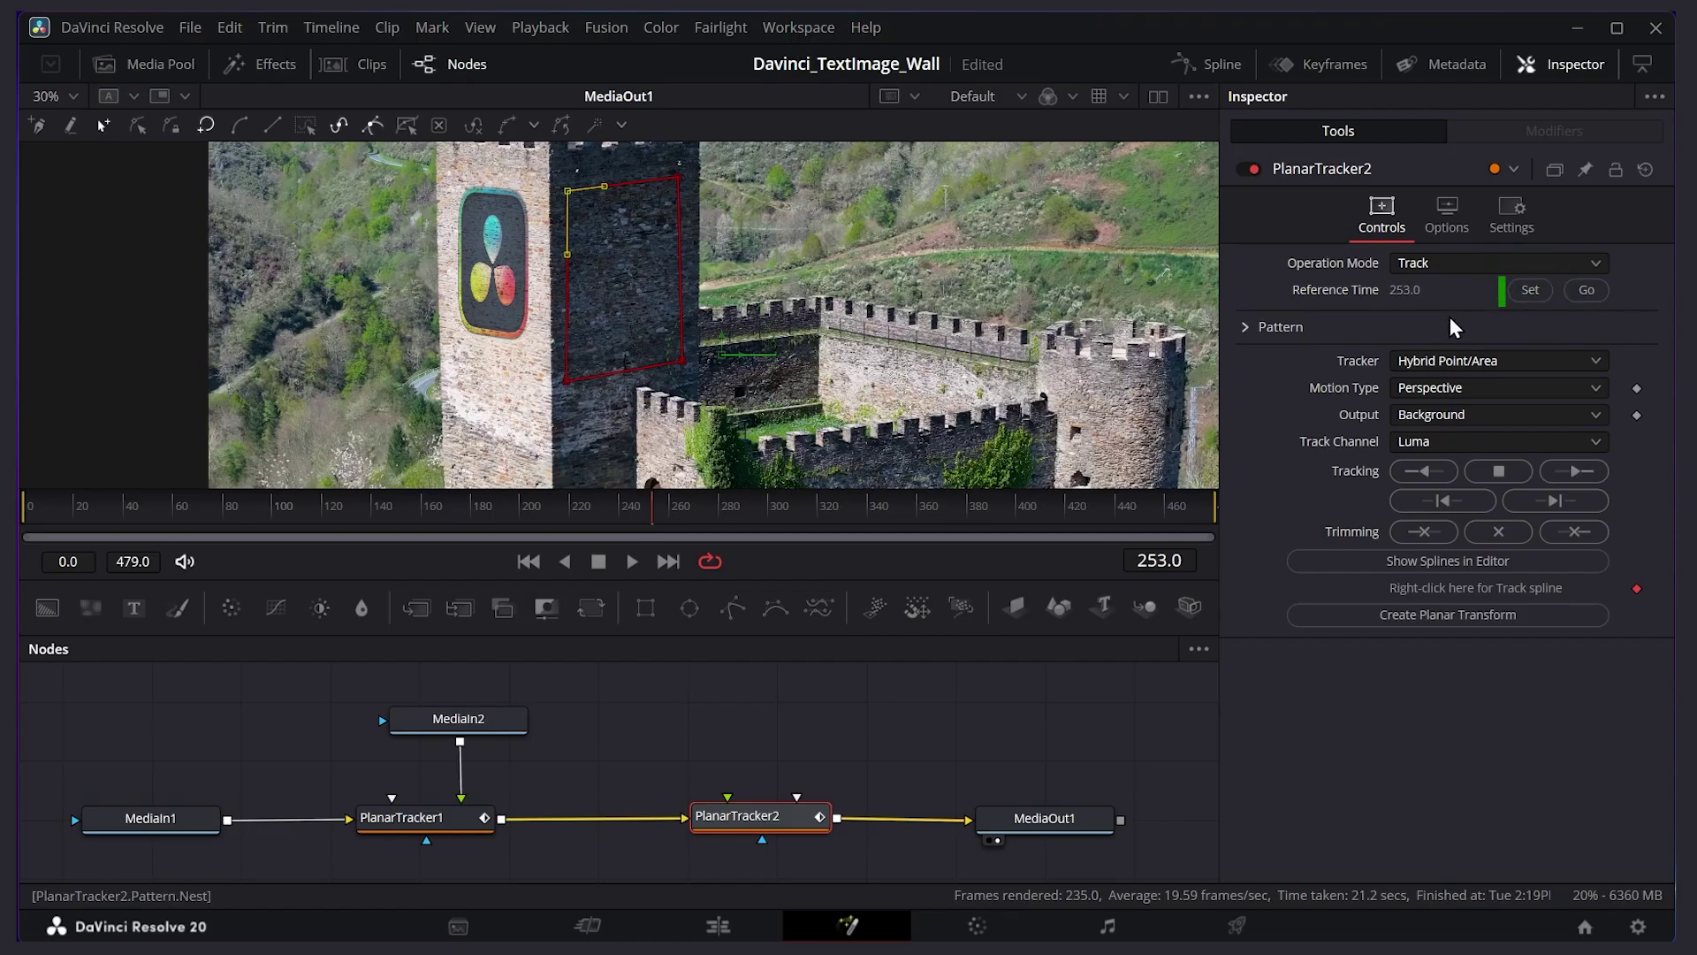
Step: Track the right wall forward to the clip end, then backward from frame 253
click(1582, 473)
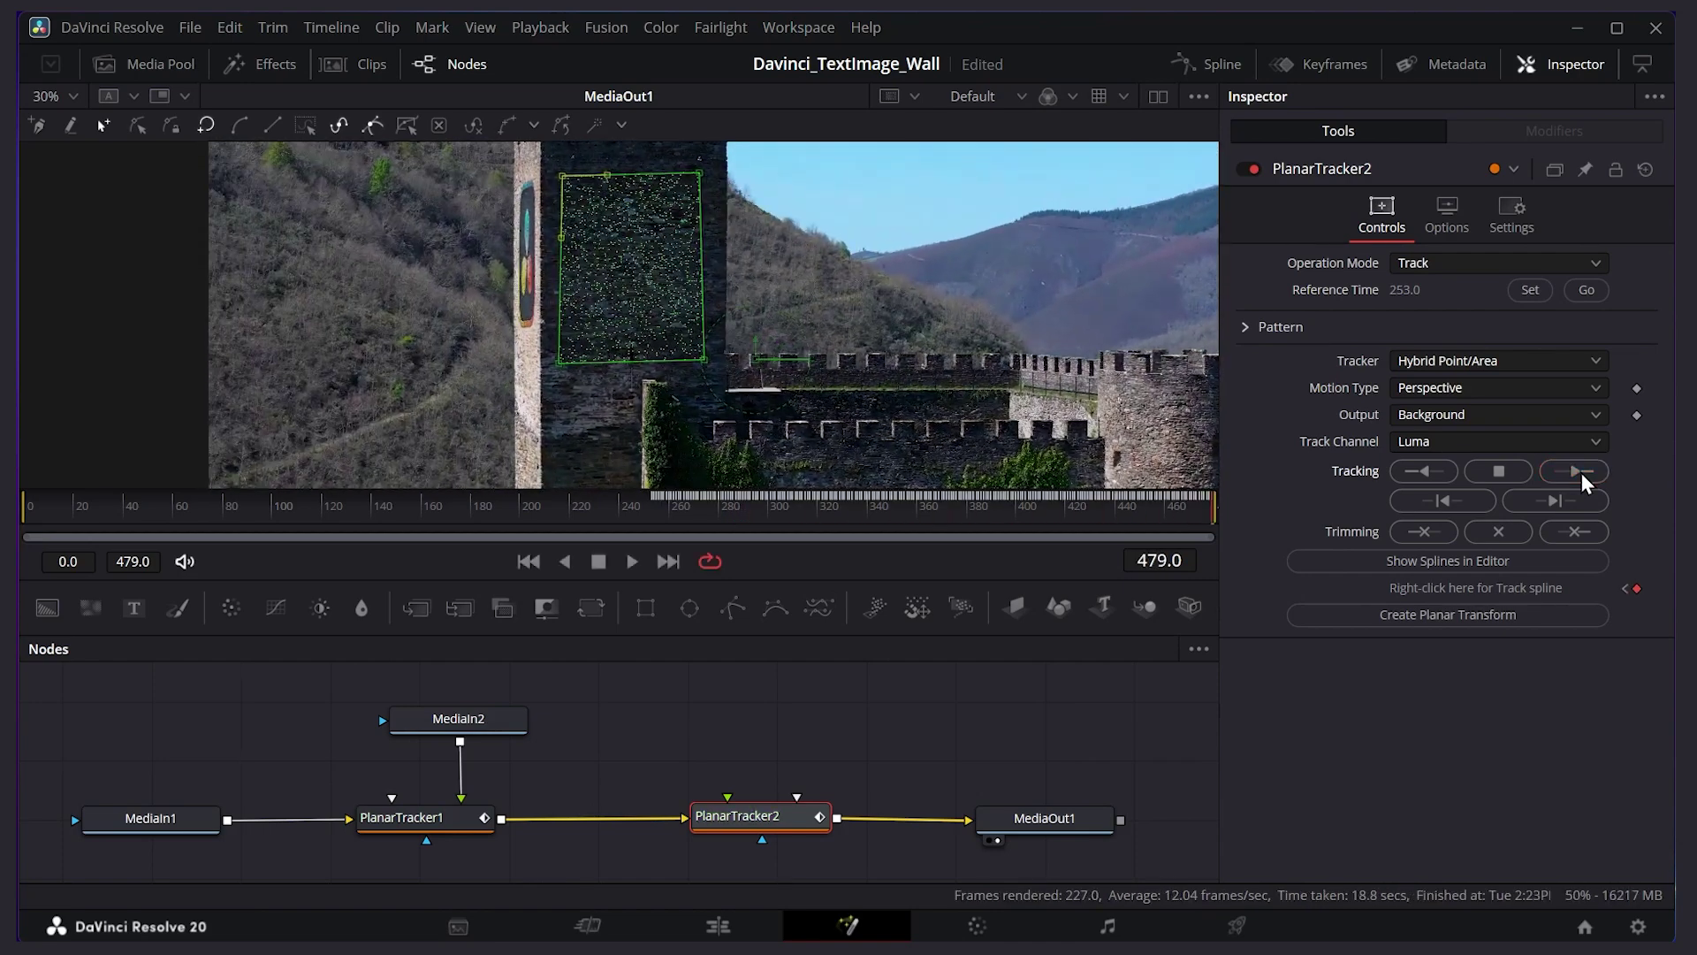
click(1588, 294)
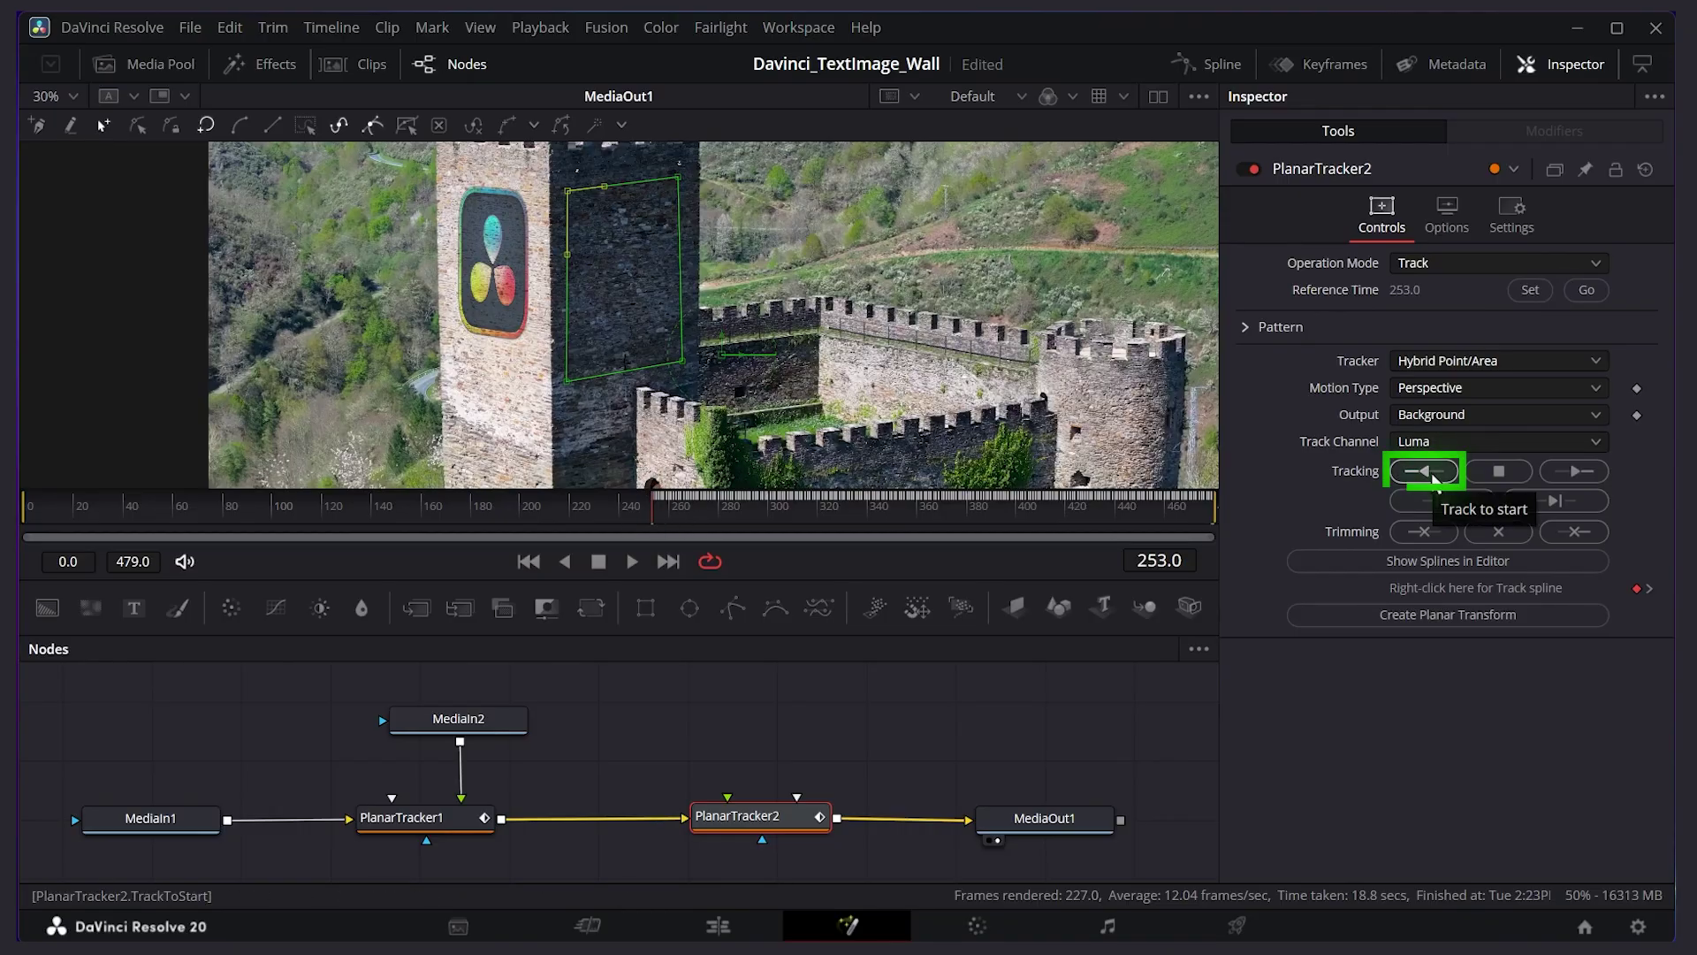
click(1433, 477)
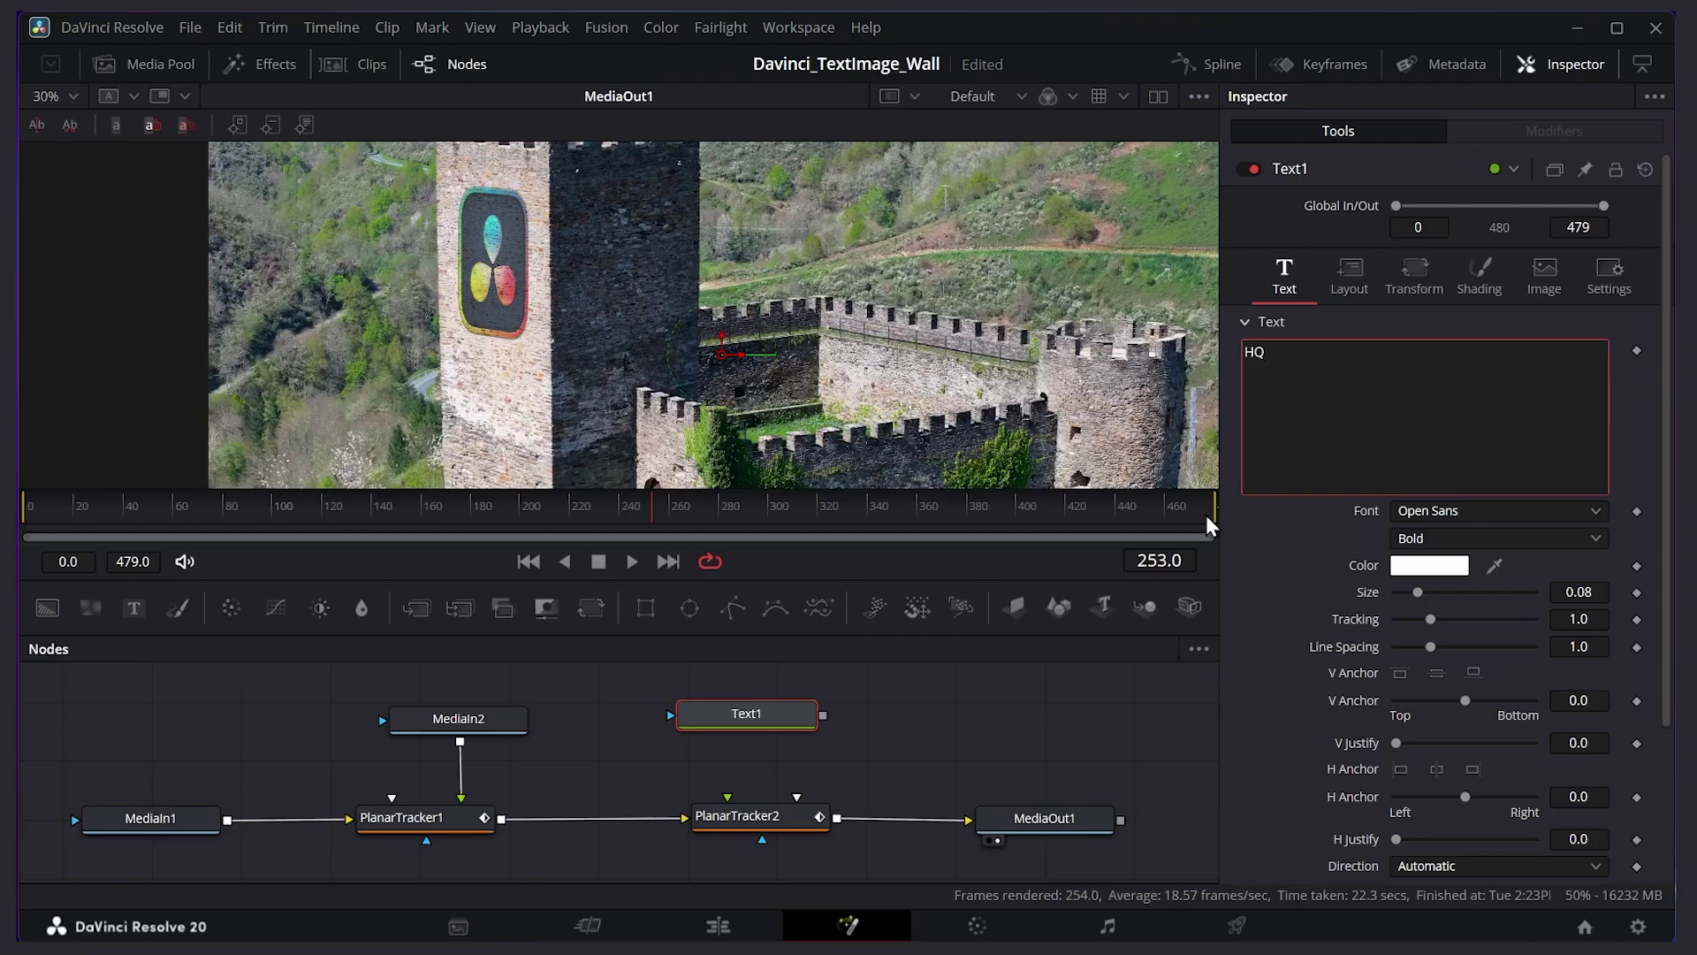
Step: Feed the HQ text output into PlanarTracker2's foreground input and select the tracker
drag(823, 718, 790, 825)
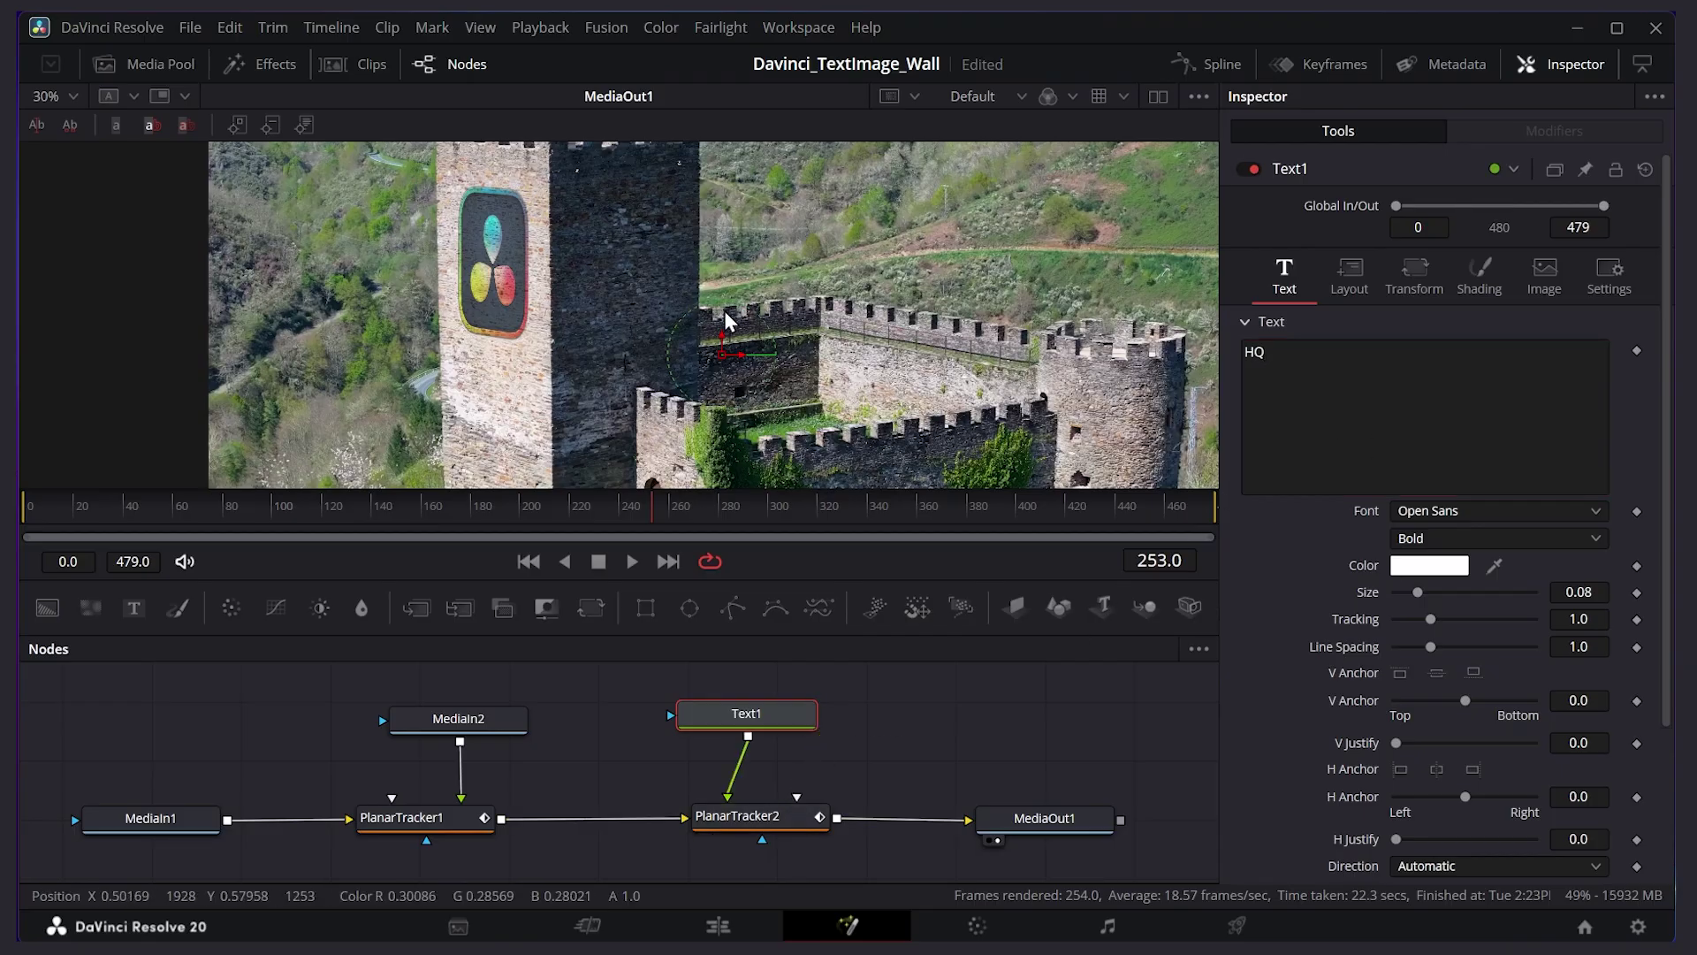
click(754, 824)
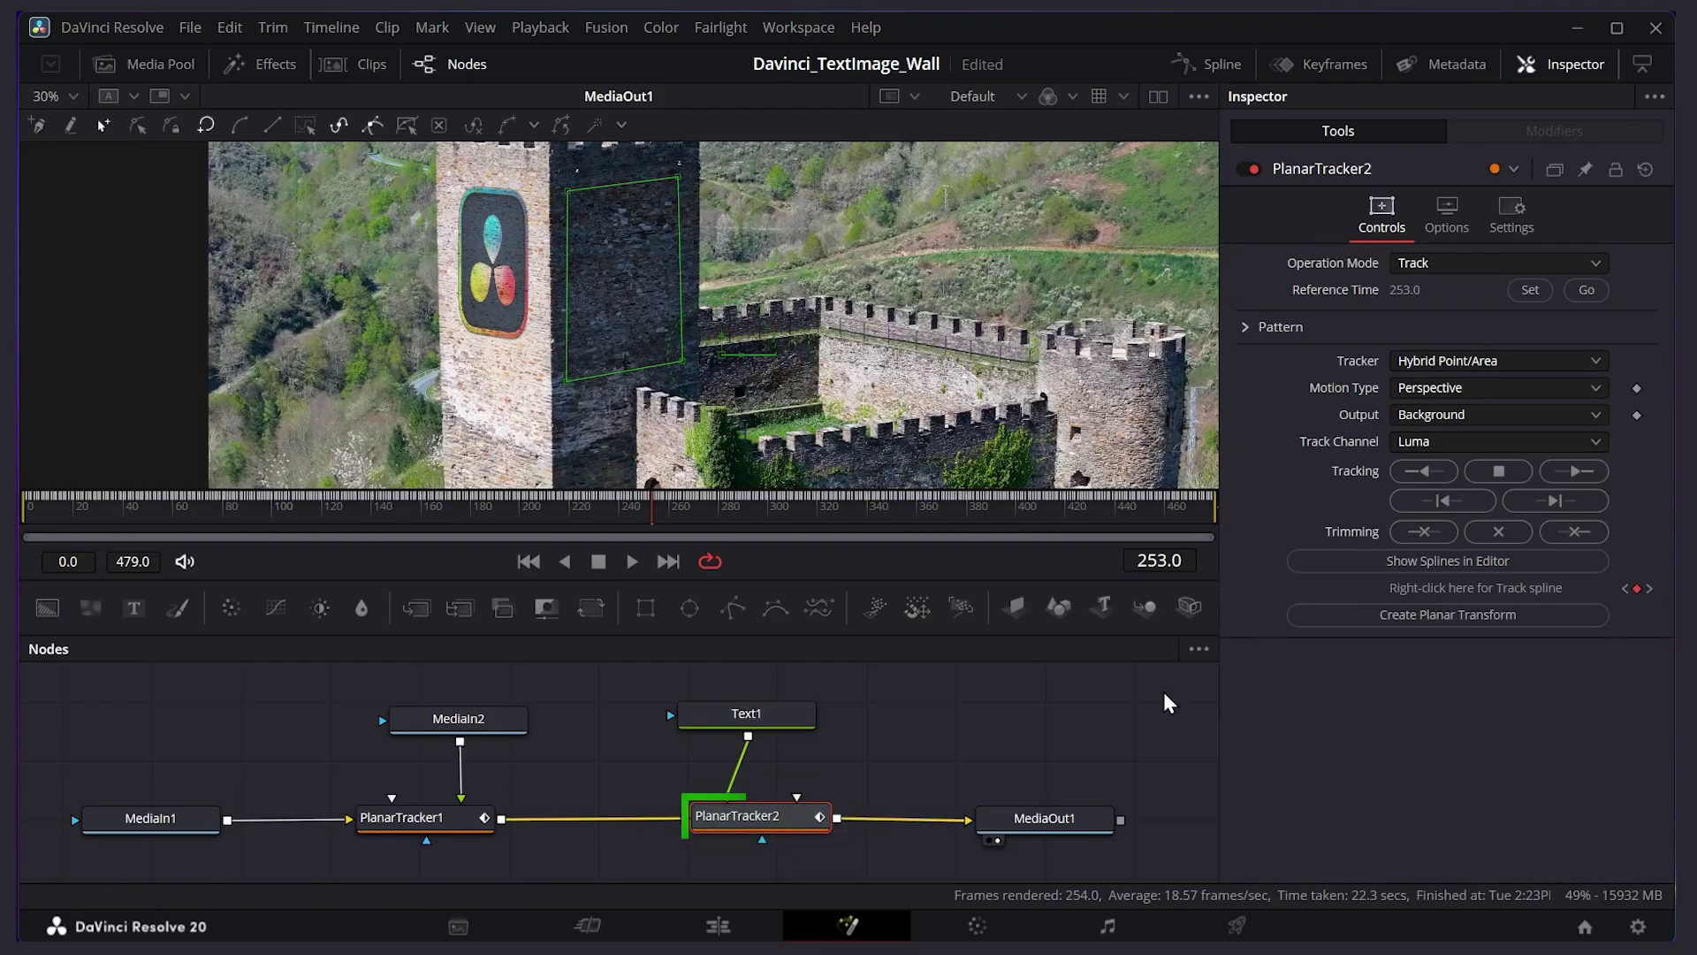
click(1442, 267)
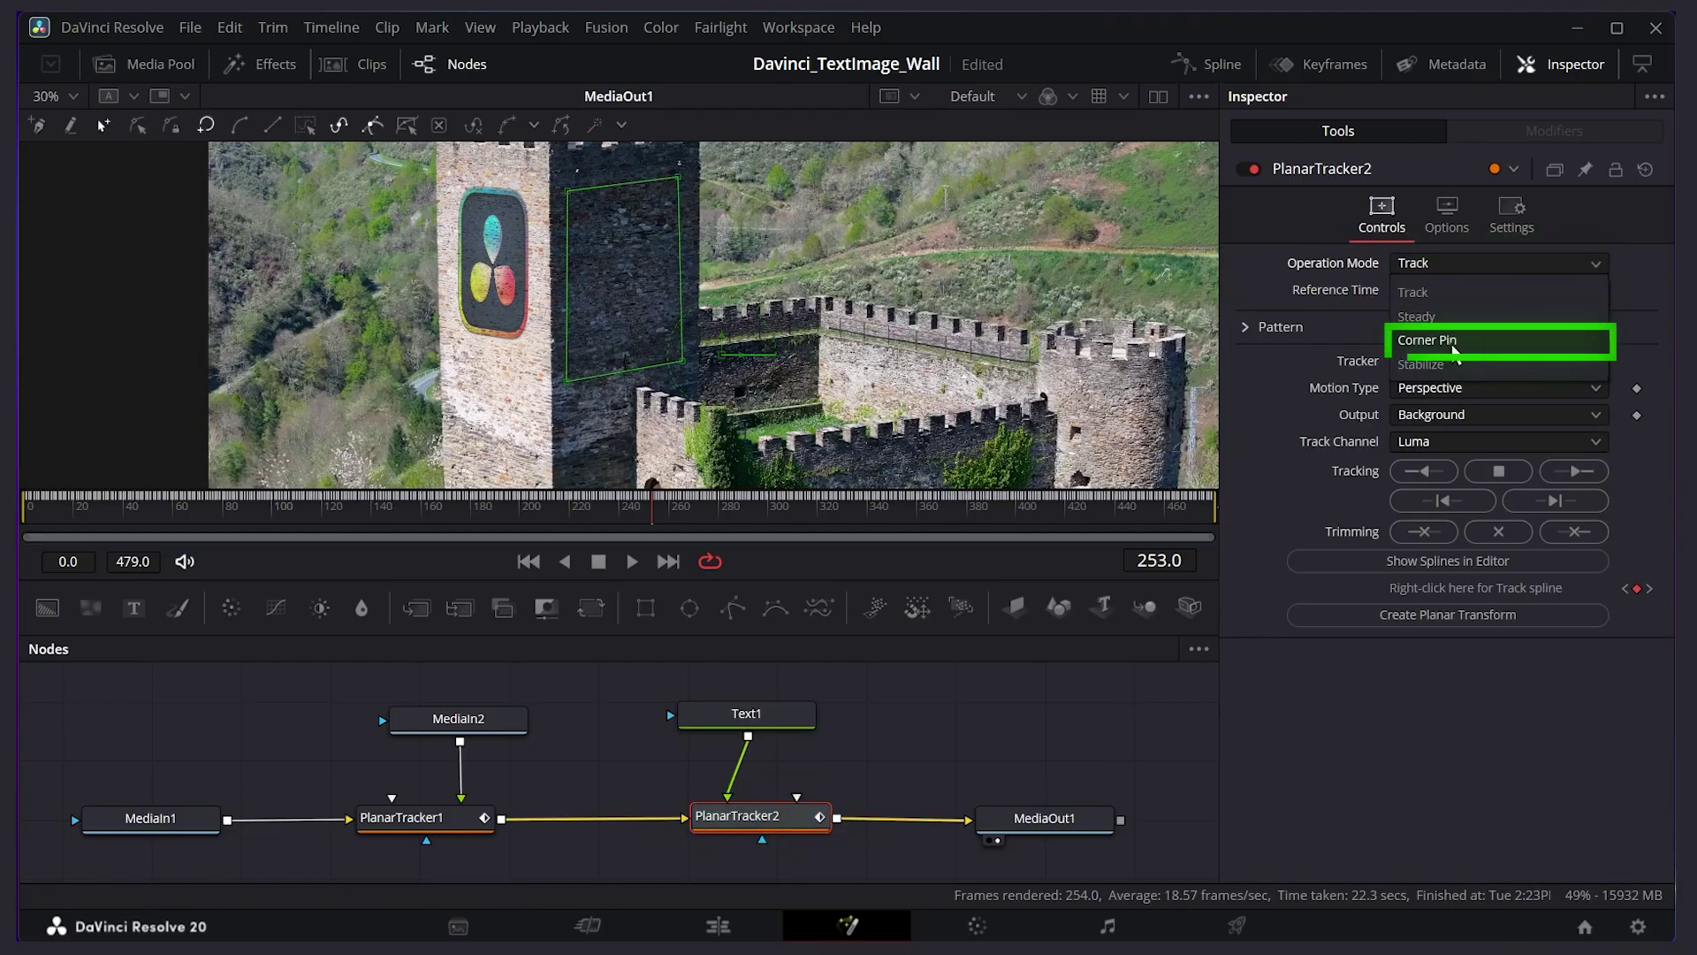
Step: Set PlanarTracker2 to Corner Pin and fit its four corners onto the shaded tower wall
click(1431, 340)
drag(608, 237, 563, 186)
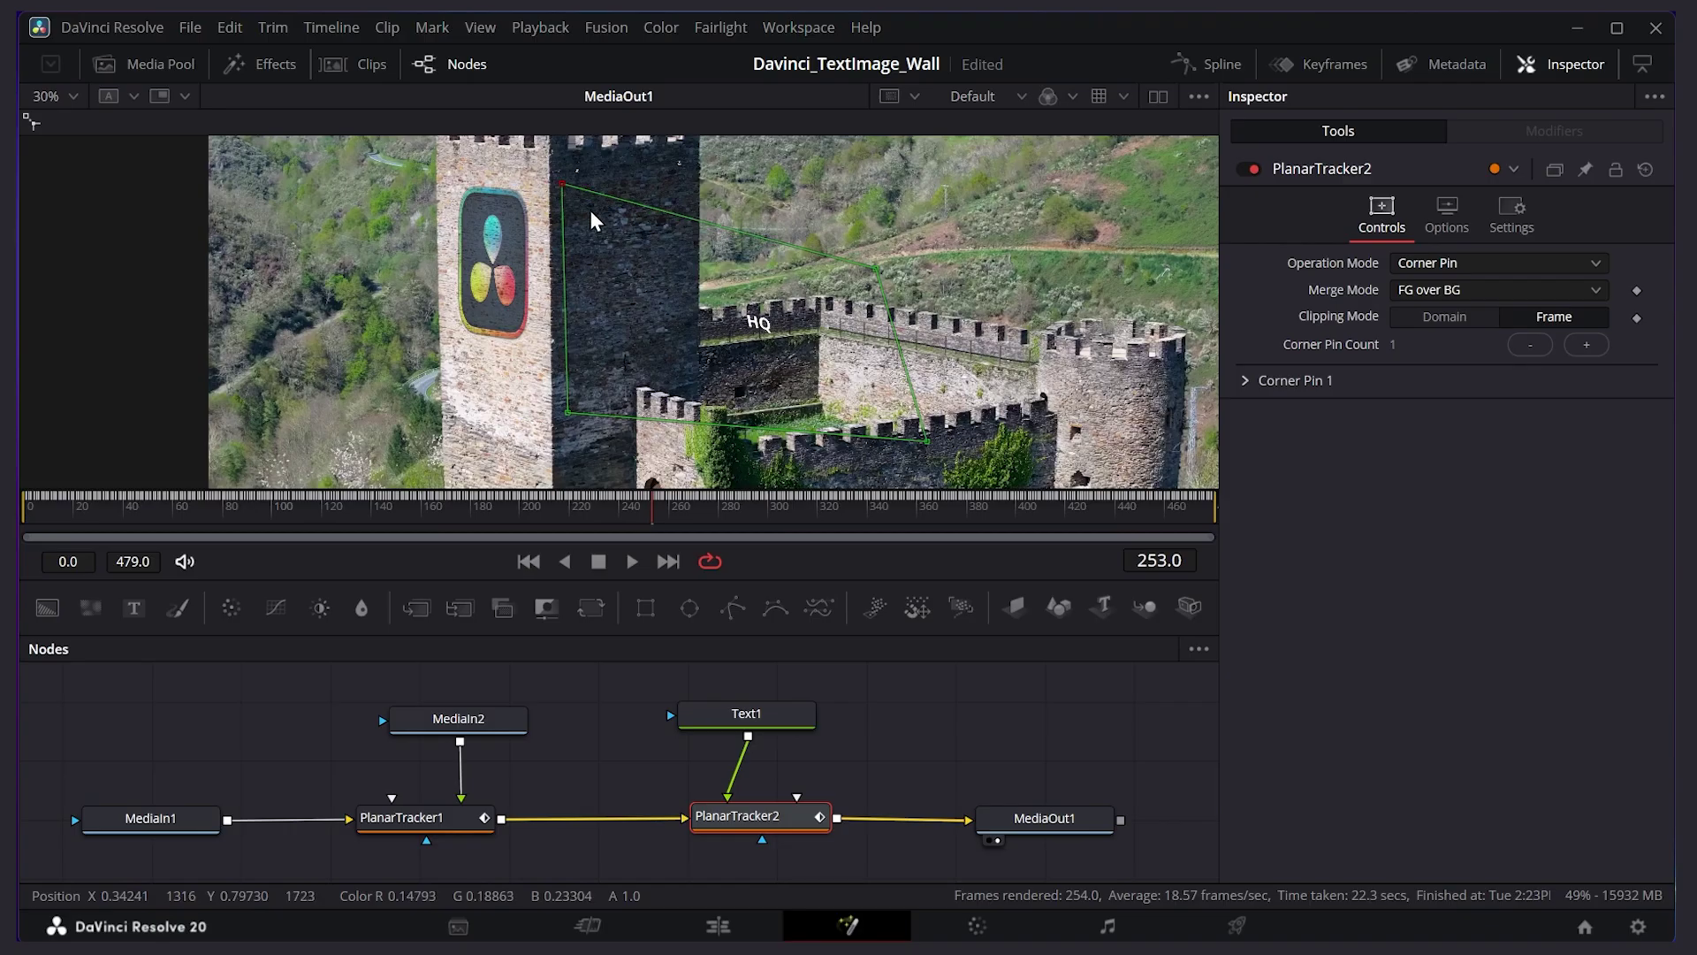
drag(869, 277, 684, 185)
drag(927, 442, 684, 331)
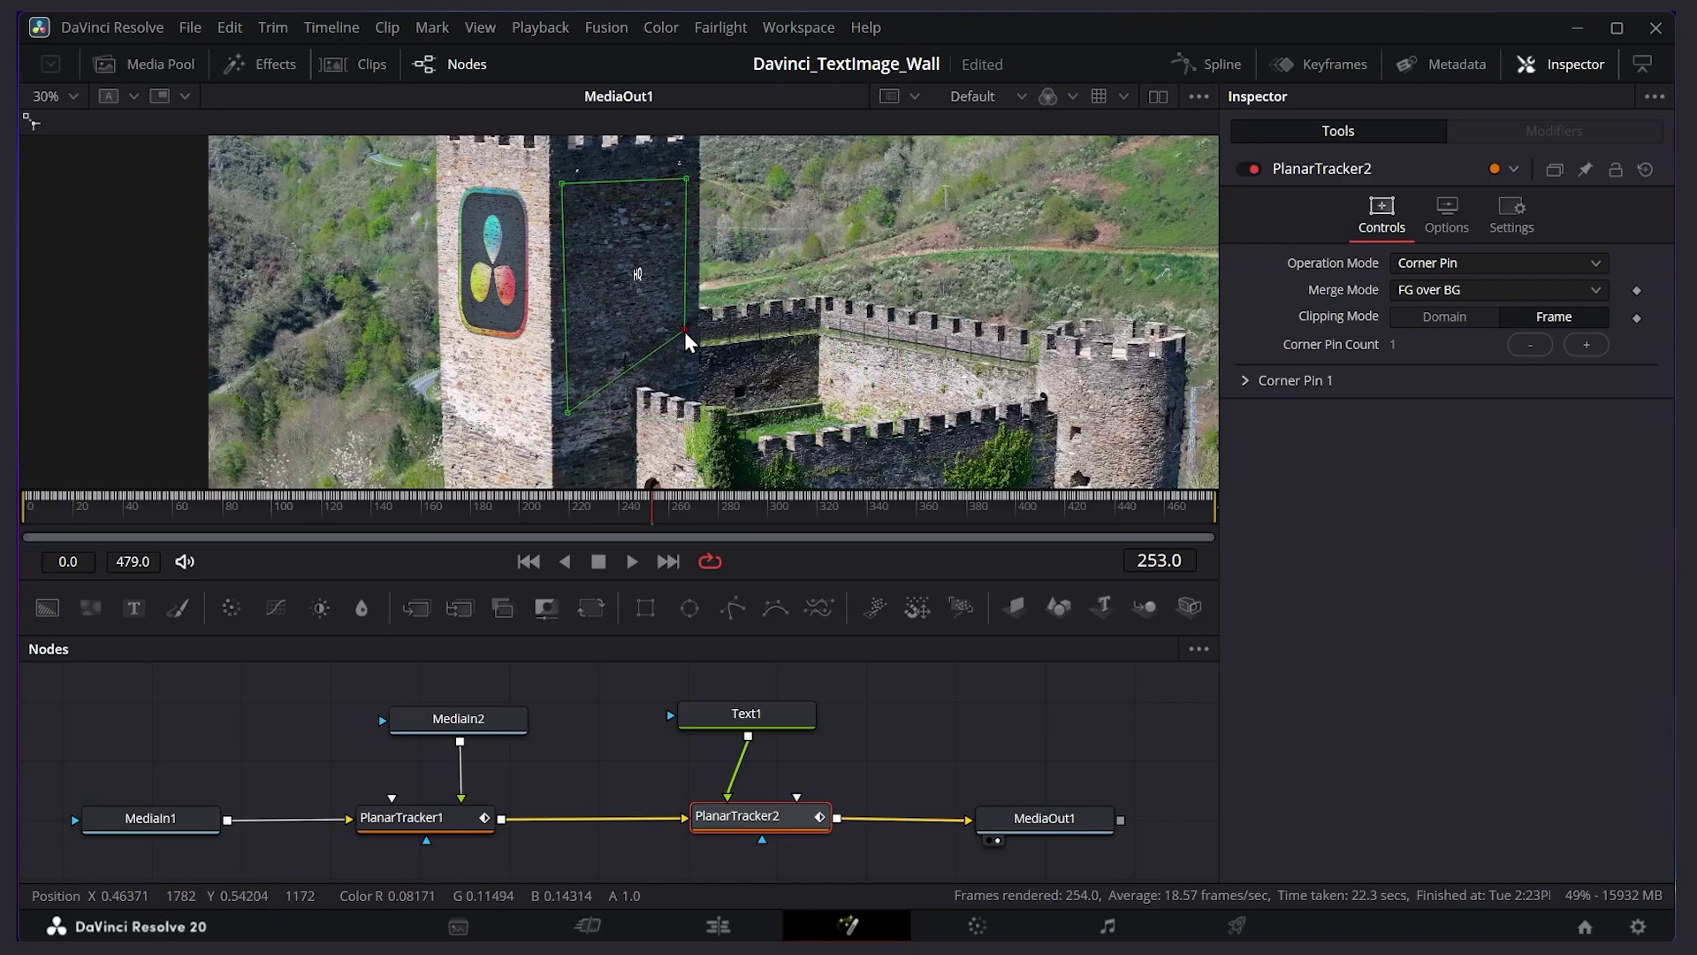
drag(567, 411, 564, 350)
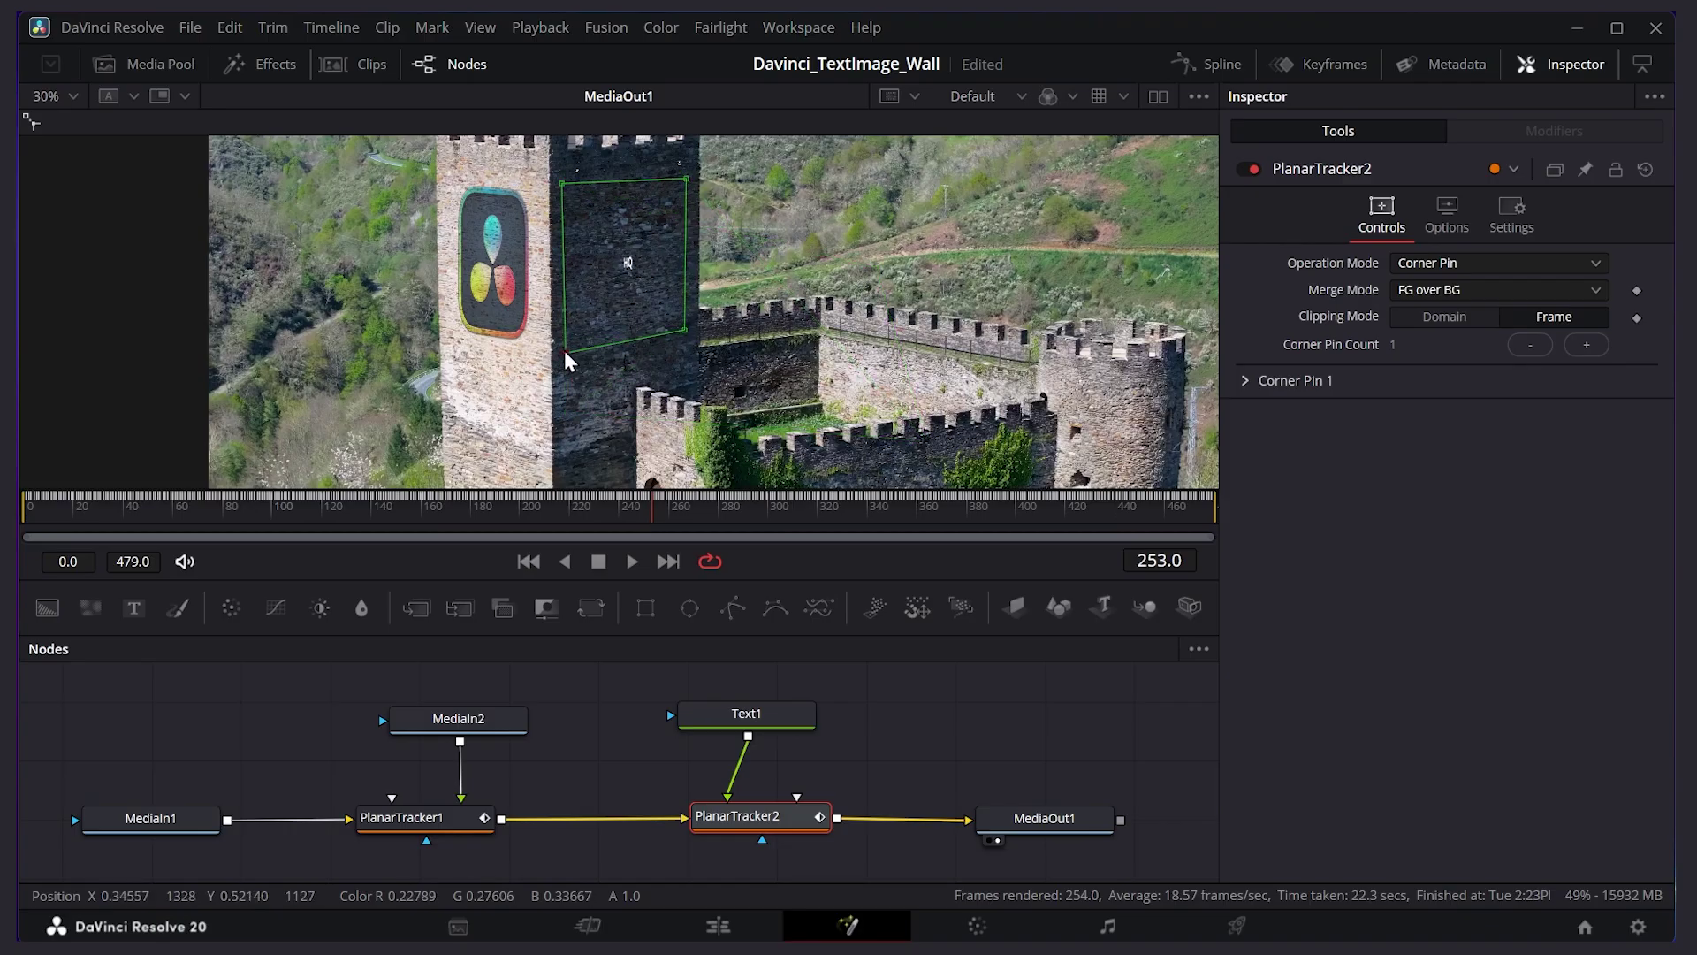
click(720, 714)
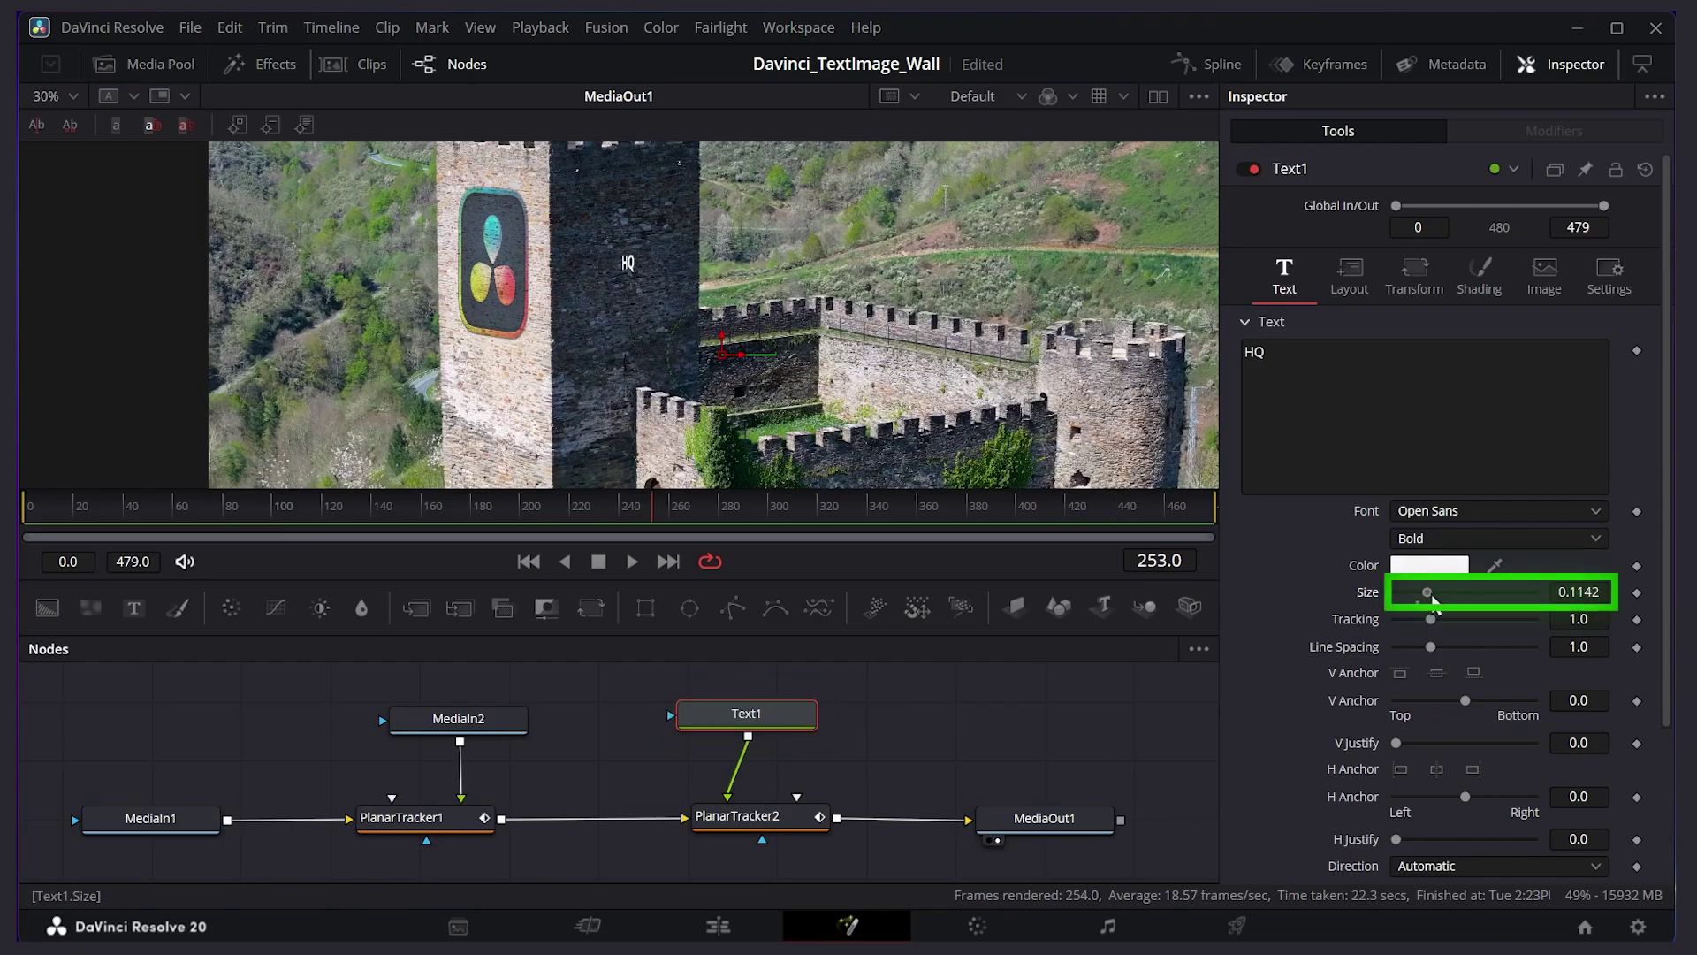
Step: Enlarge the HQ text in Text1 to a size of 0.7
drag(1505, 612, 1555, 616)
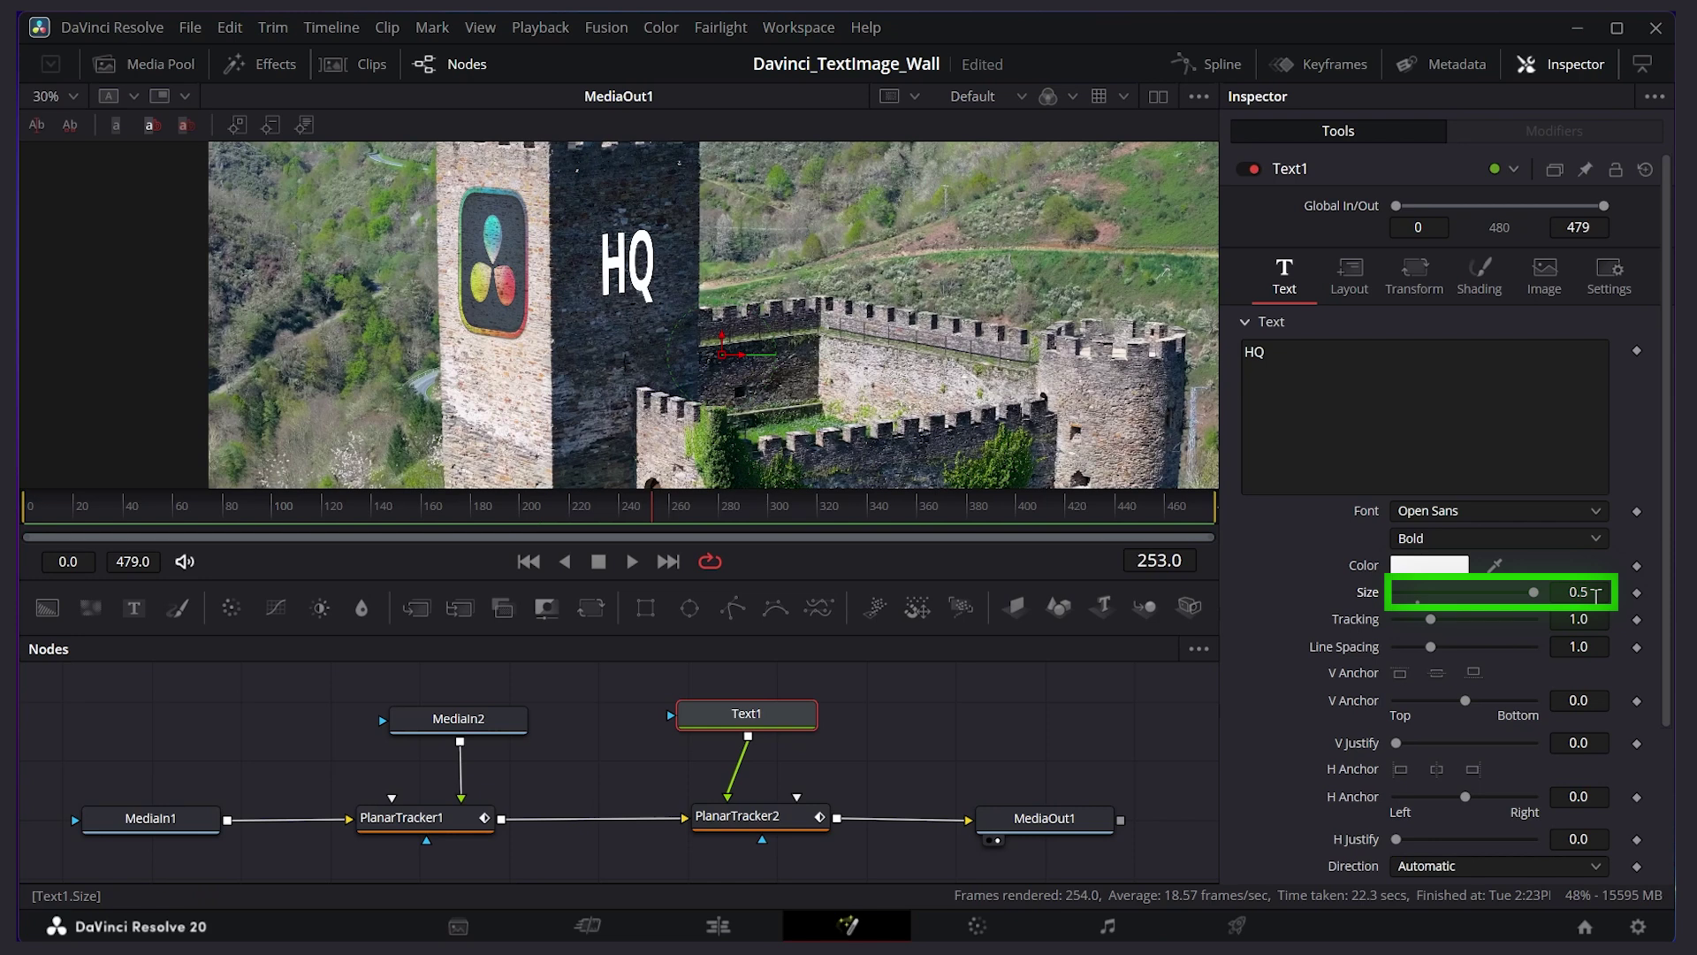
drag(1595, 594, 1594, 592)
text(.7)
key(Return)
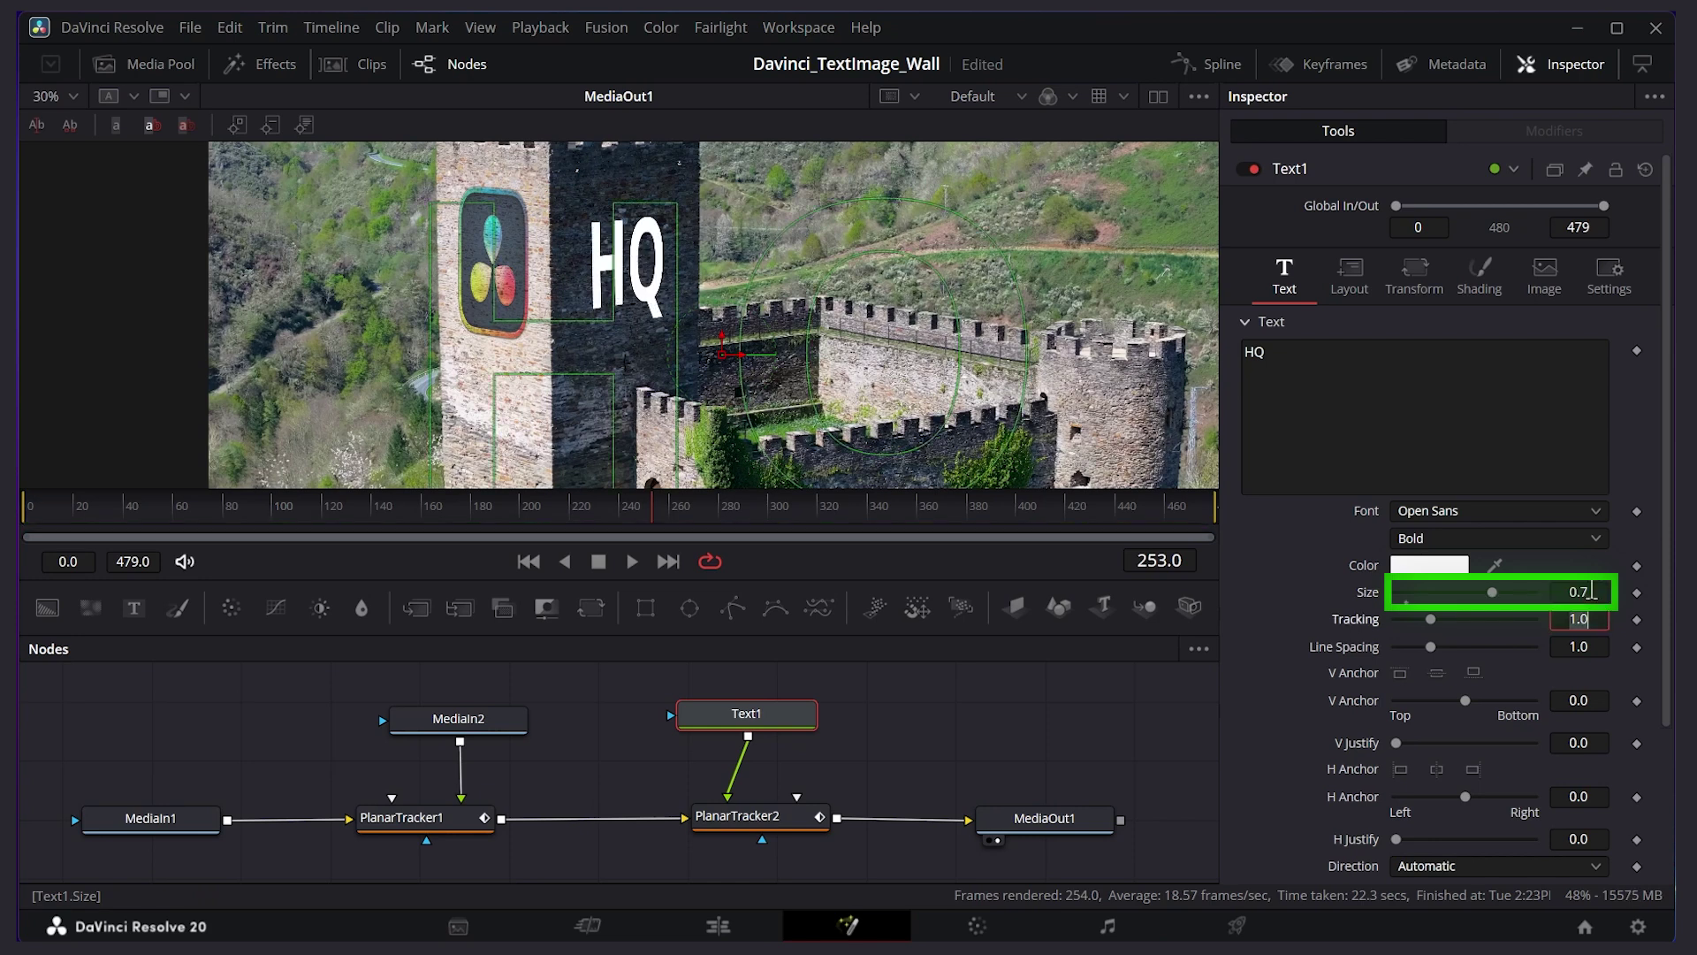
Step: Nudge PlanarTracker2's bottom-left and bottom-right corner pins so HQ sits squarely on the wall
click(743, 819)
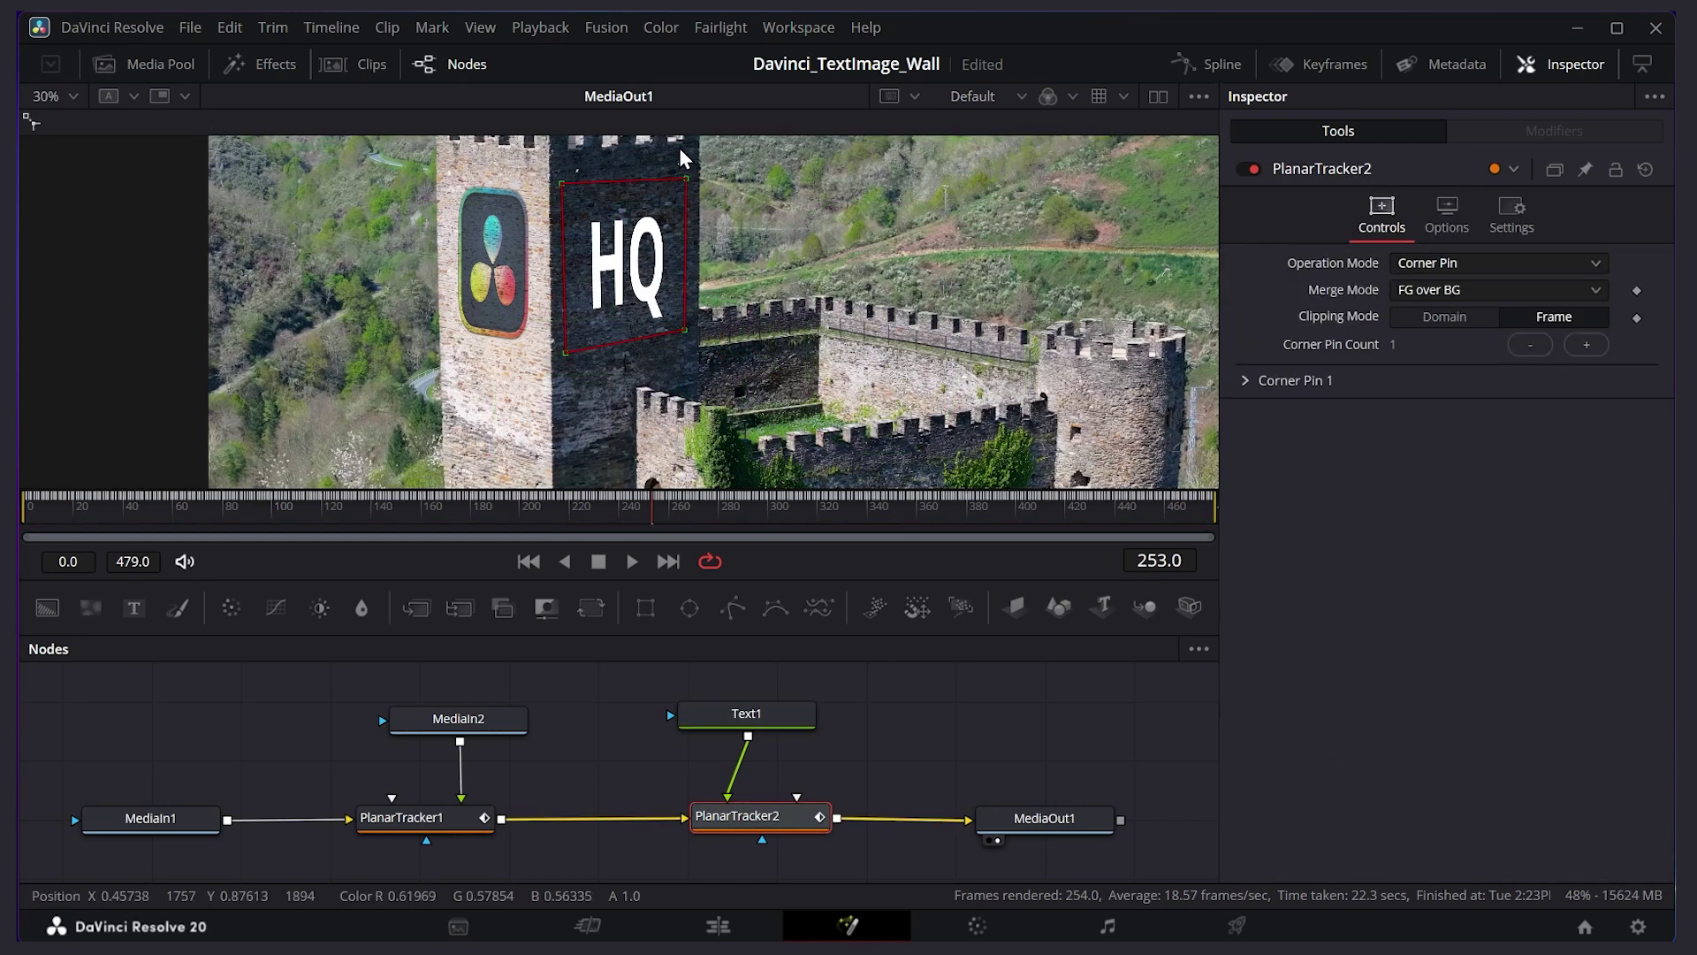
drag(564, 351, 569, 349)
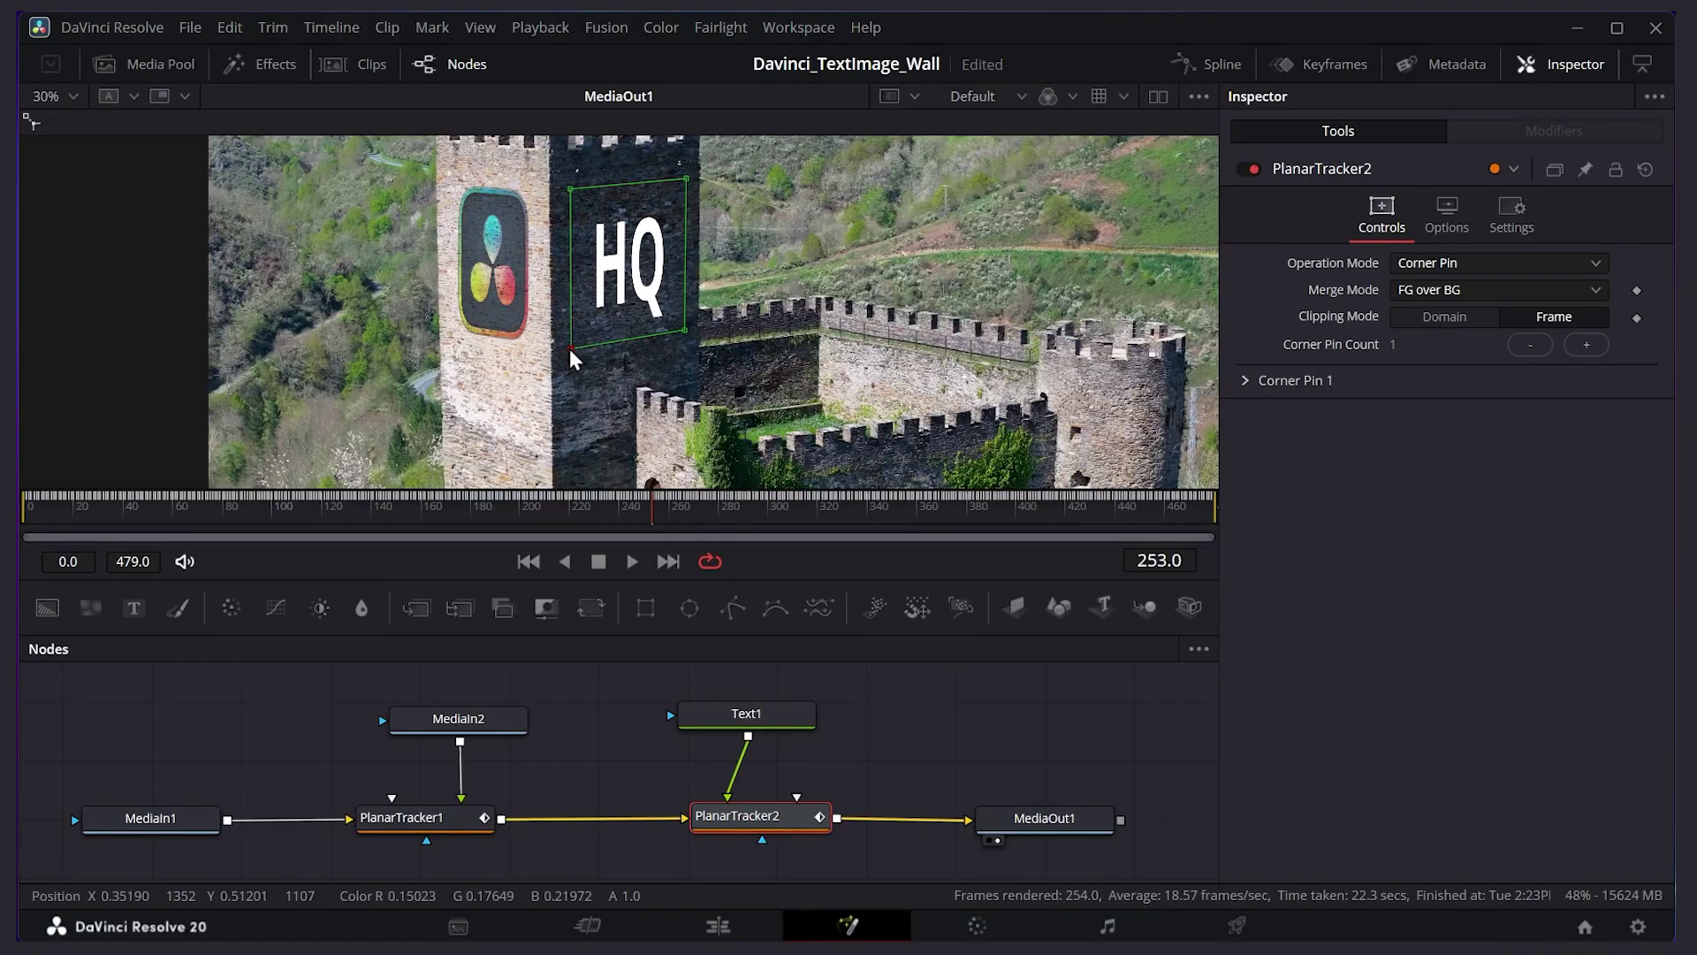
drag(685, 332, 687, 318)
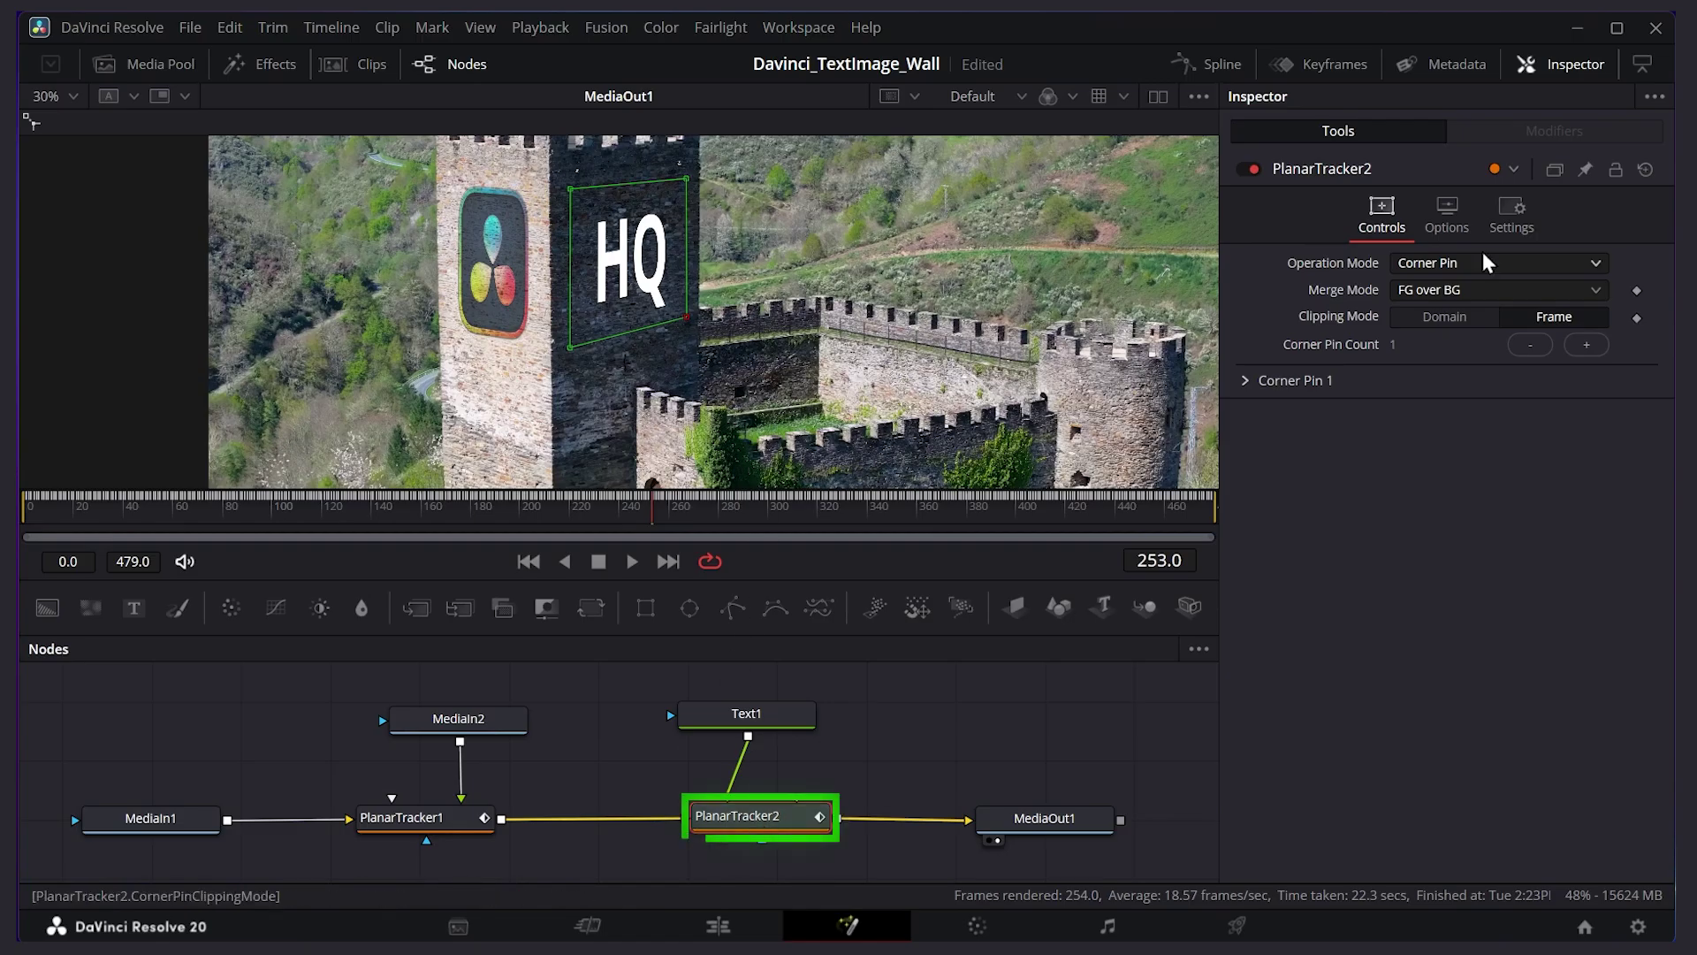
Step: Lower PlanarTracker2's Blend to 0.551 so the HQ text is semi-transparent
click(1513, 212)
drag(1534, 288, 1475, 290)
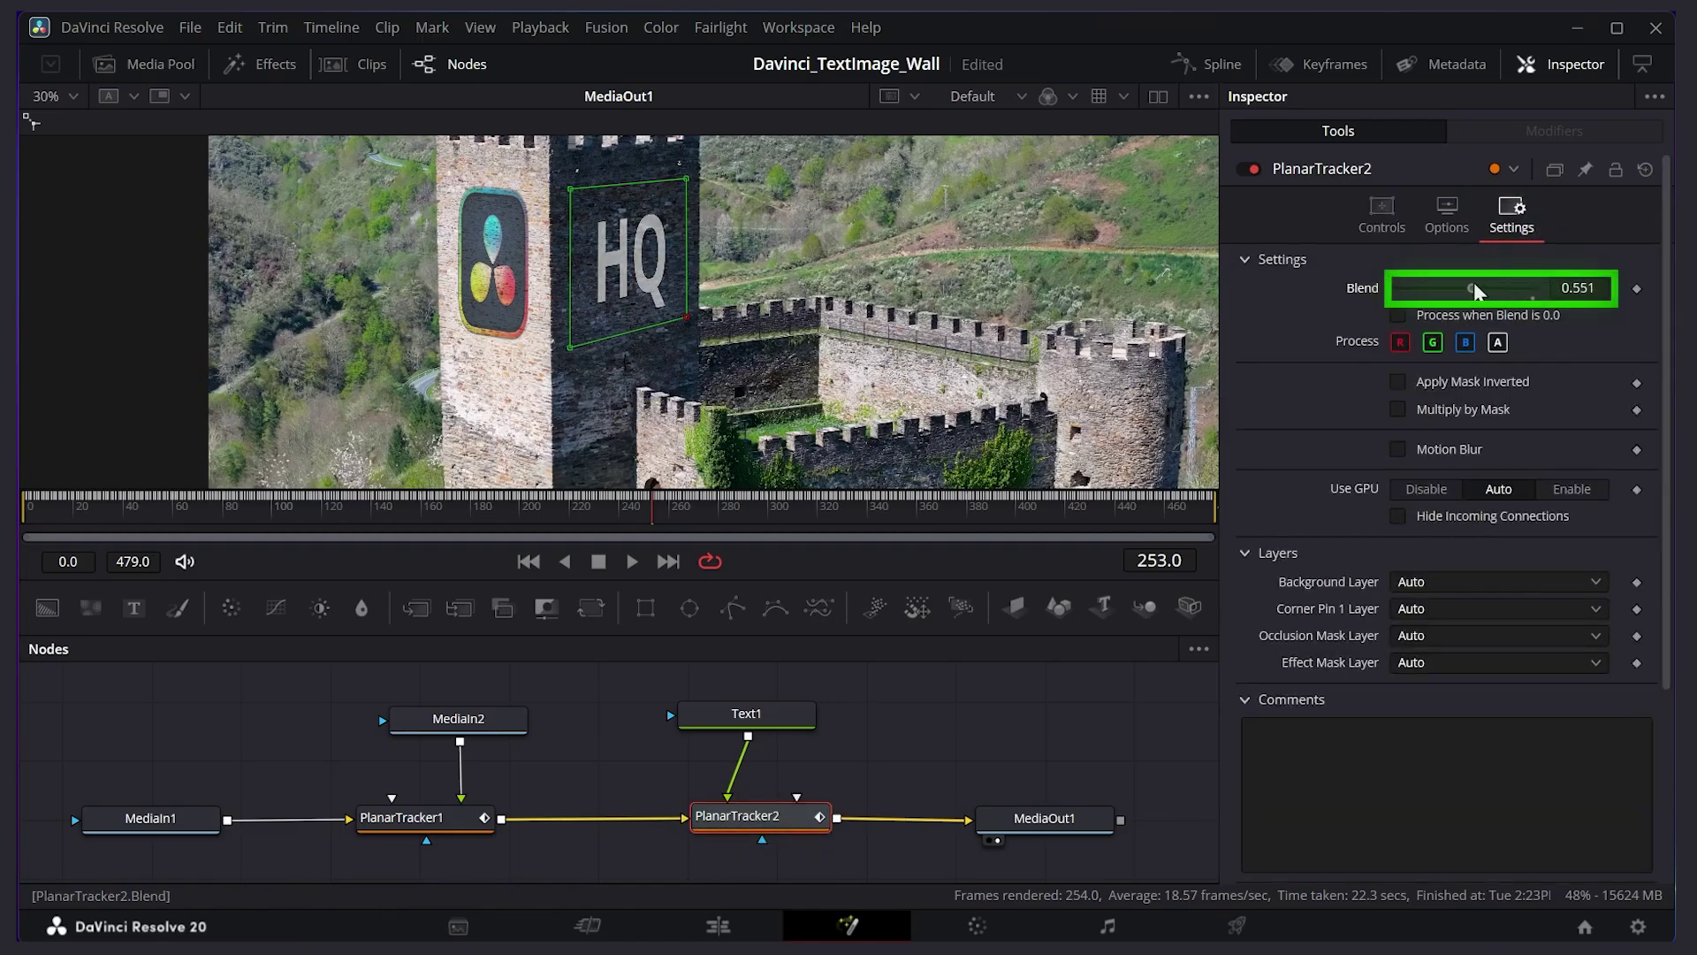